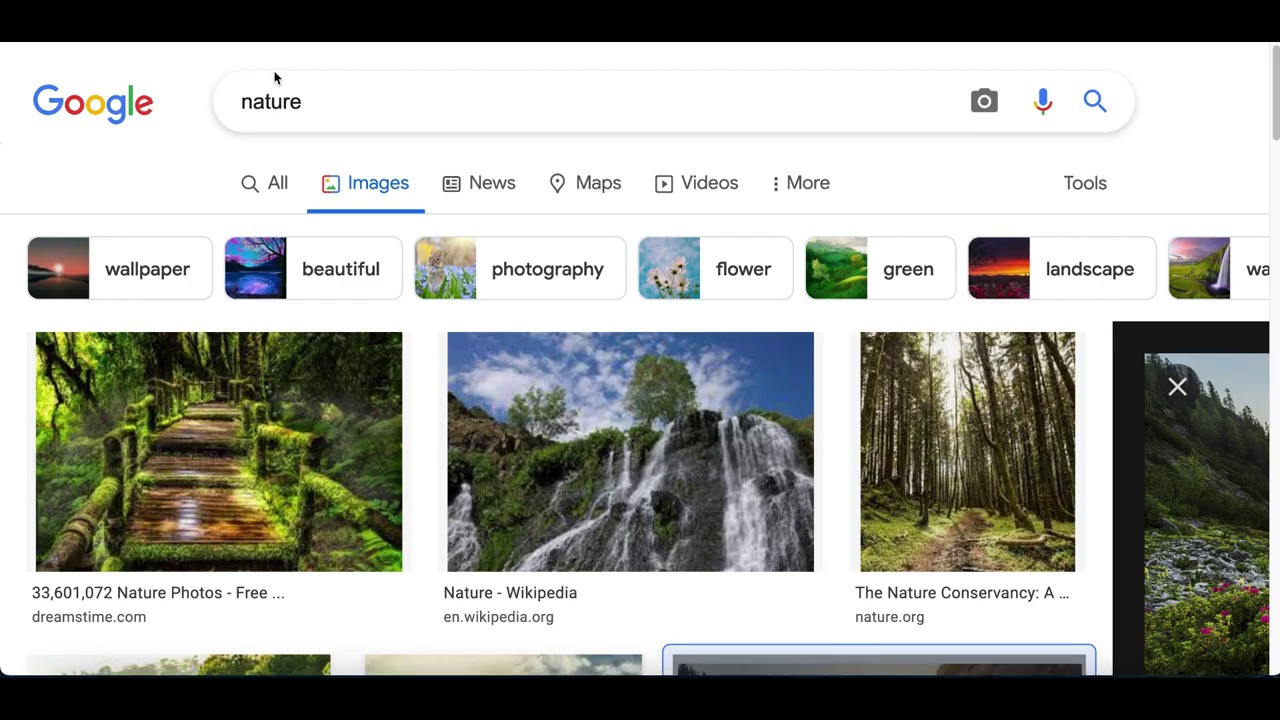
Scroll through the Google results for bosslogic, ending back at the Instagram profile result
scroll(277, 120, "down", 5)
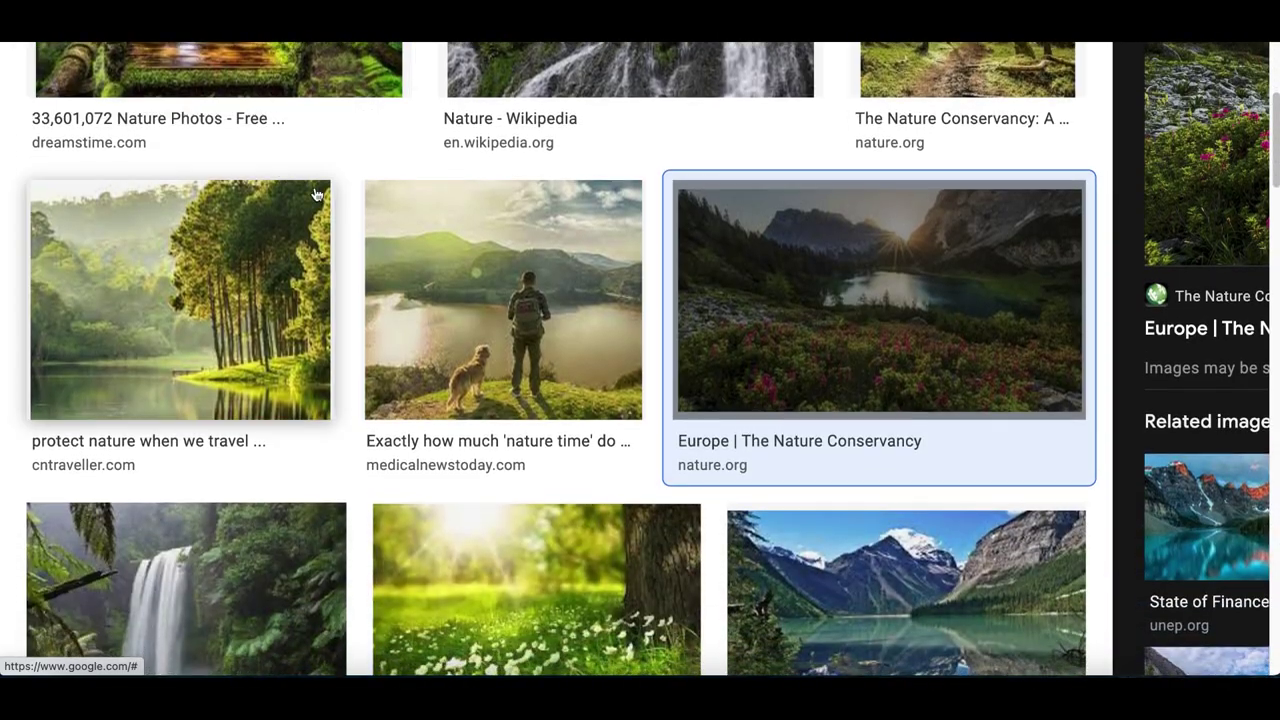
scroll(314, 194, "right", 6)
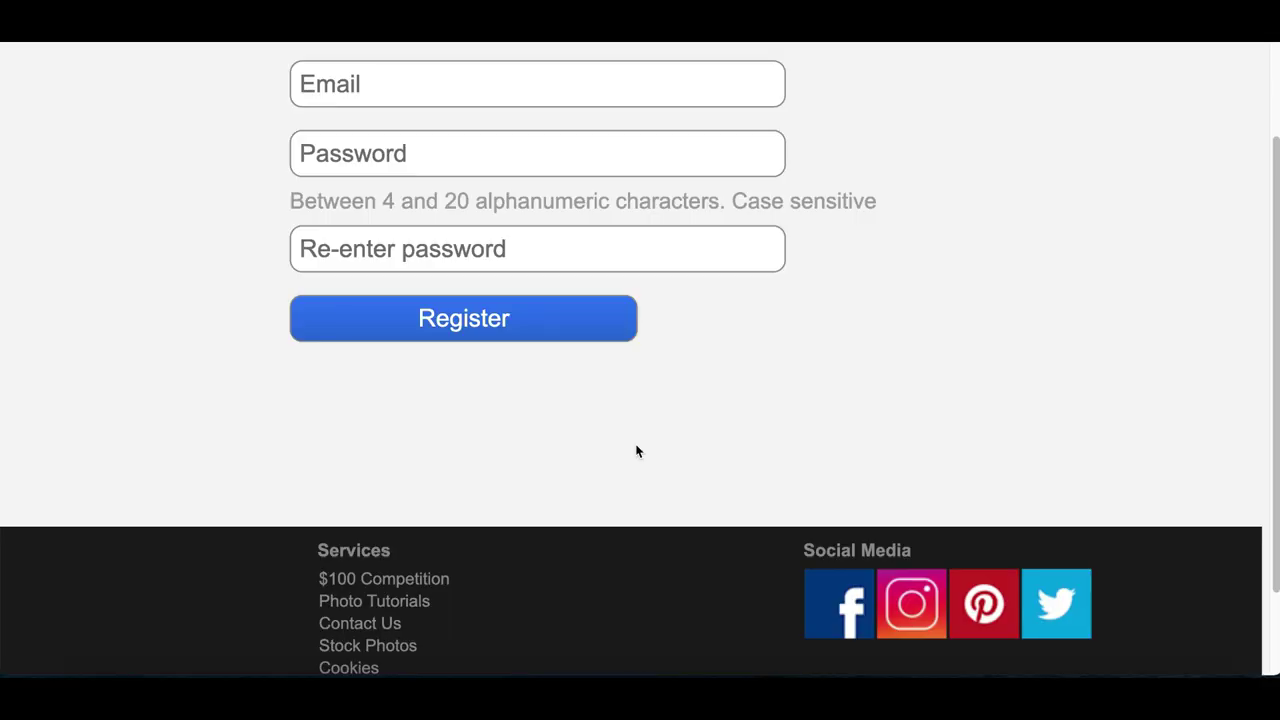
scroll(636, 451, "up", 8)
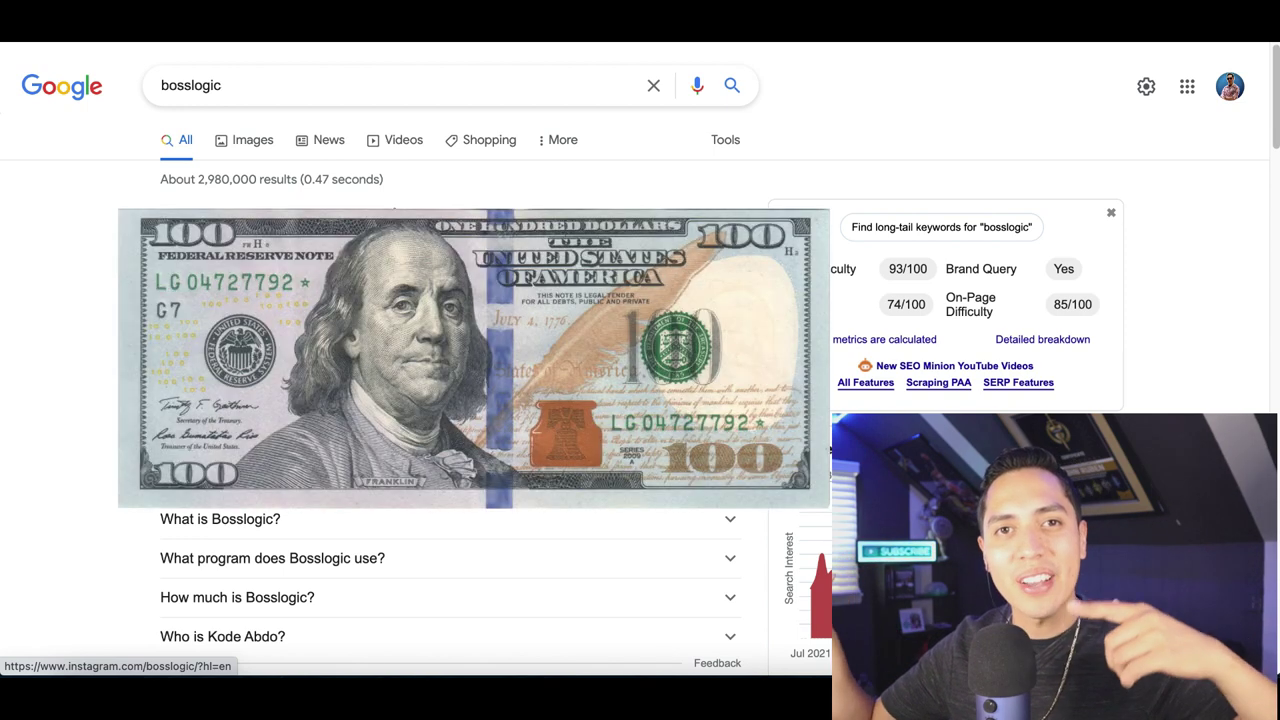
scroll(217, 292, "down", 1)
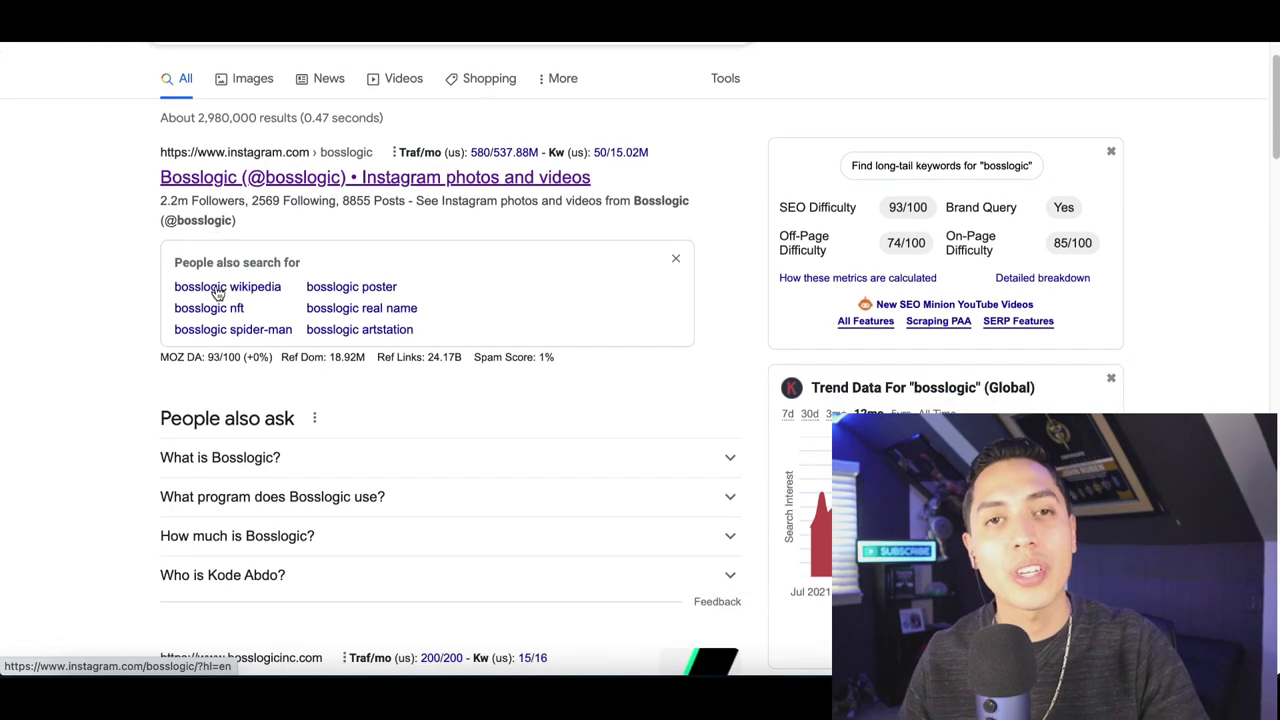
scroll(217, 292, "down", 3)
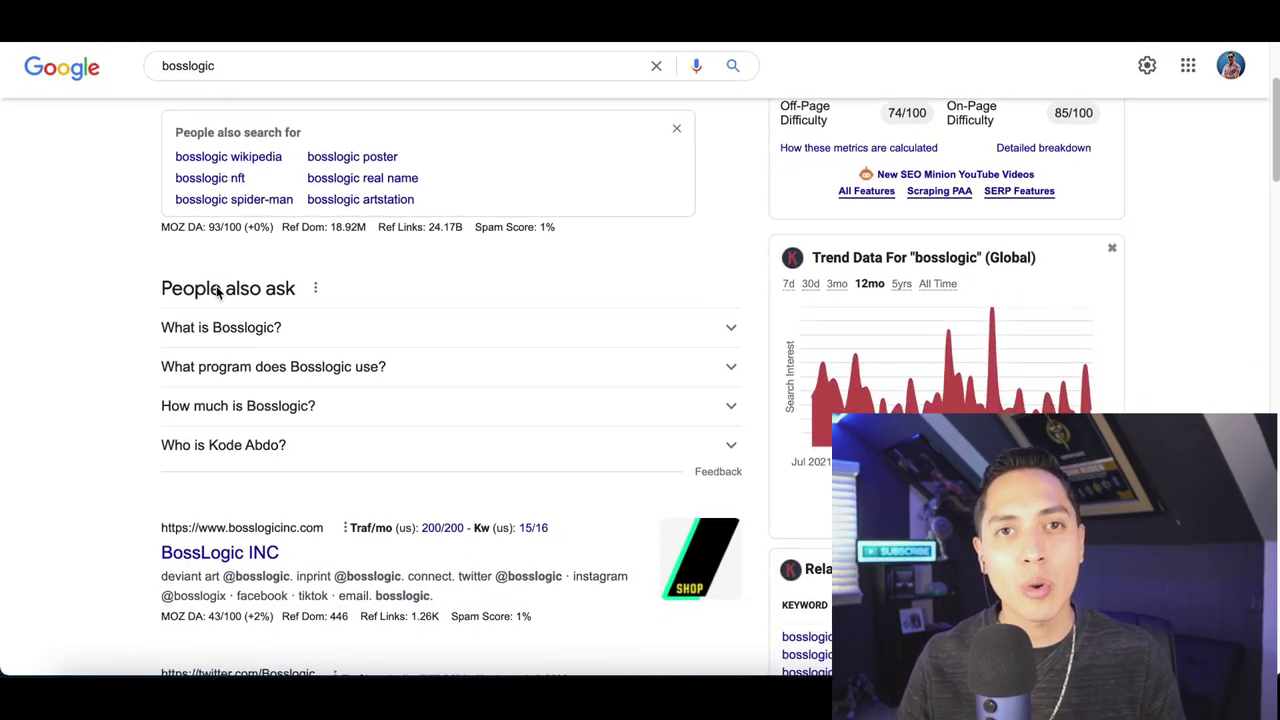
scroll(217, 292, "down", 2)
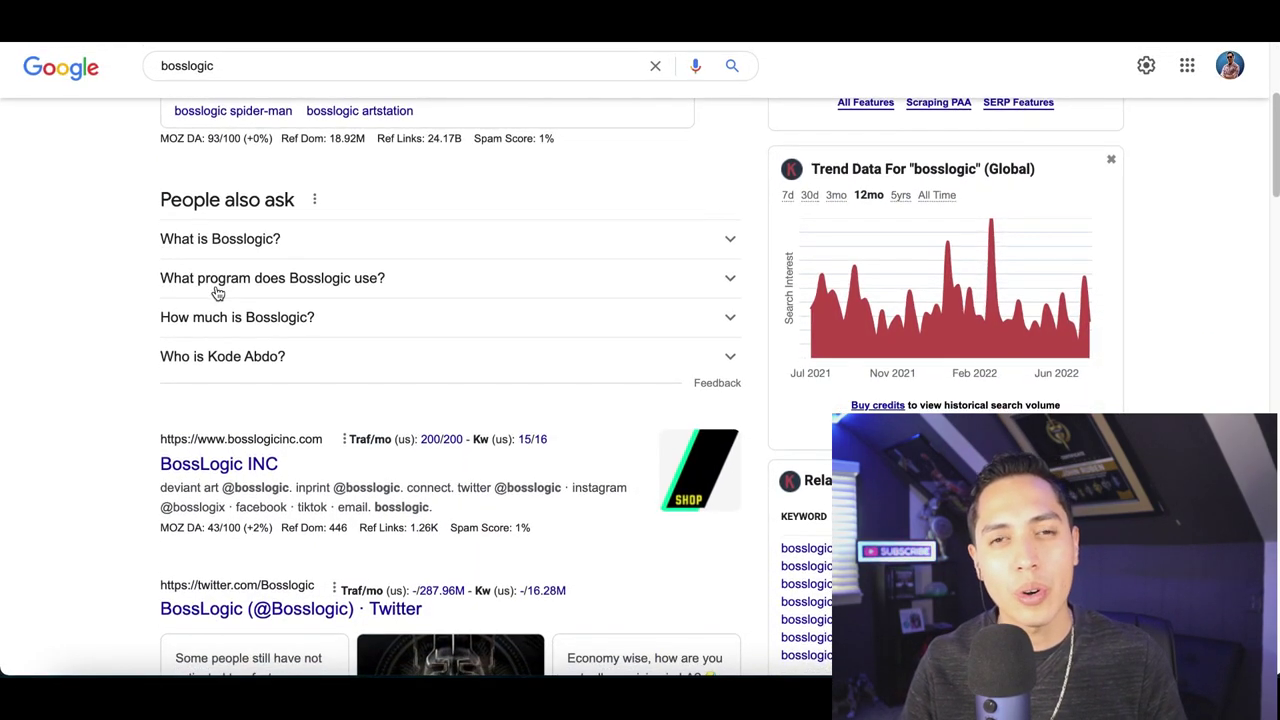
scroll(217, 292, "up", 6)
scroll(217, 292, "down", 1)
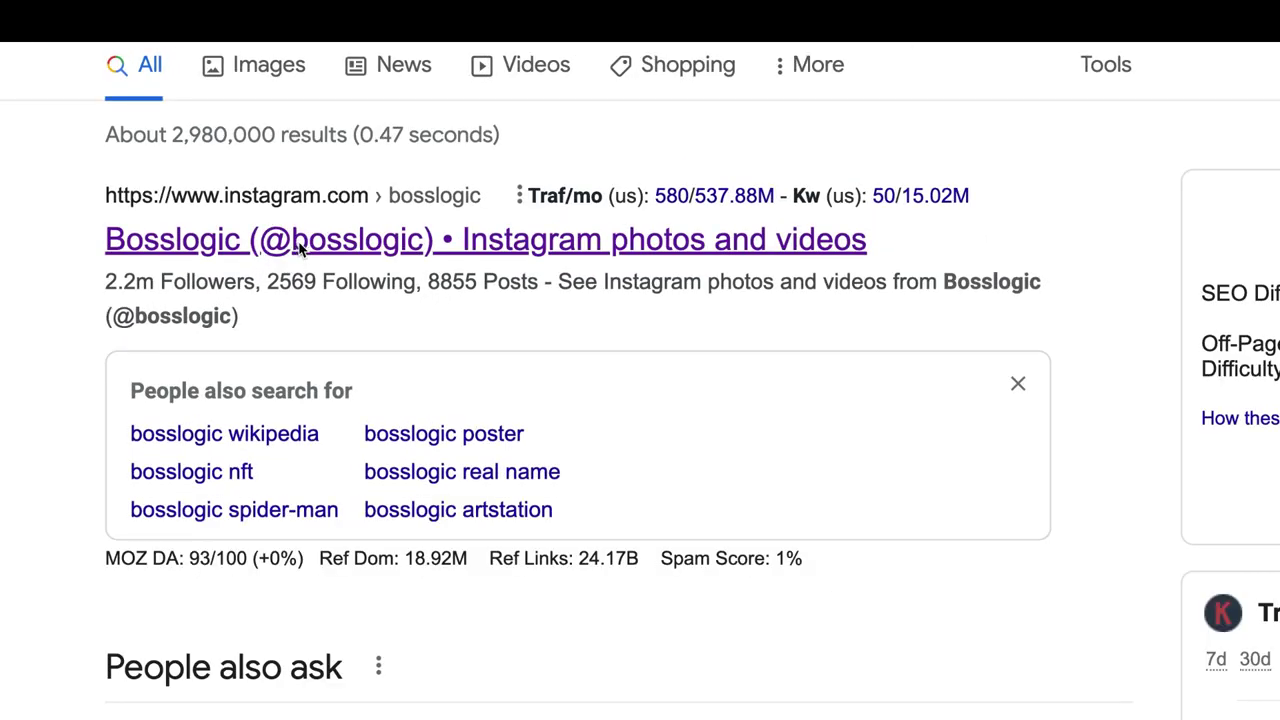
Open bosslogic's Instagram profile and then its Black Panther artwork post
left_click(298, 247)
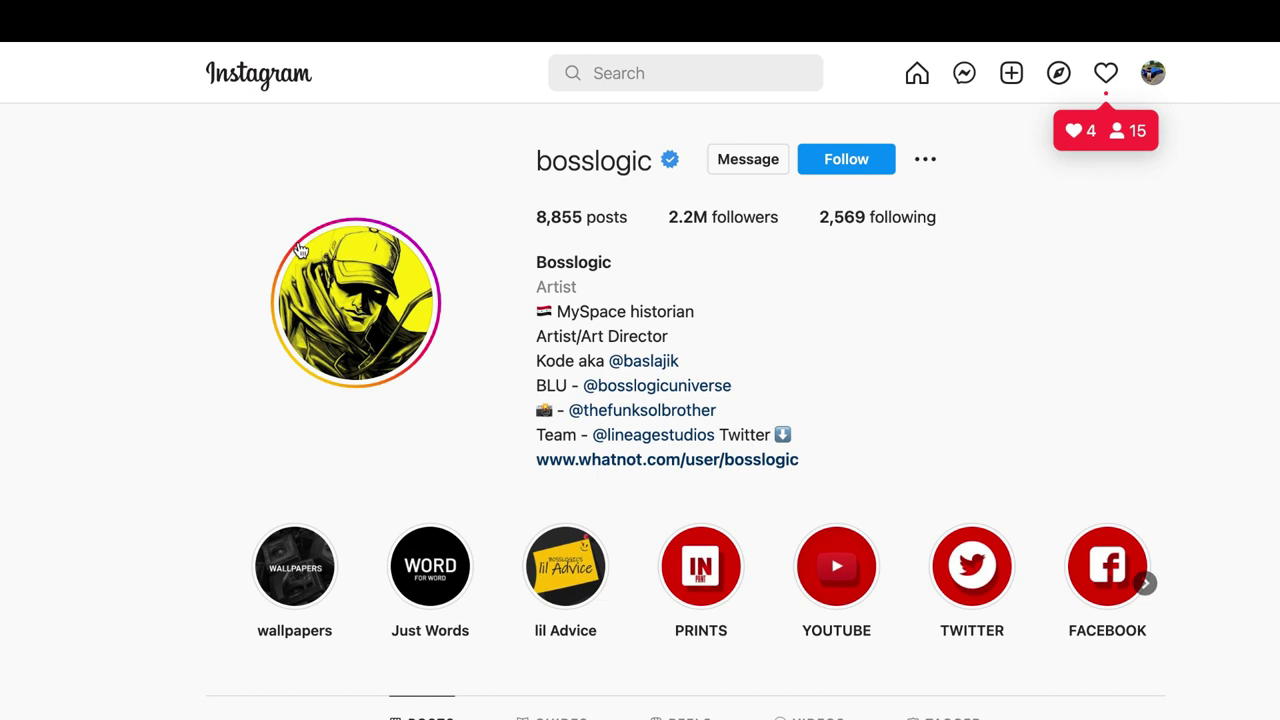
scroll(300, 250, "down", 4)
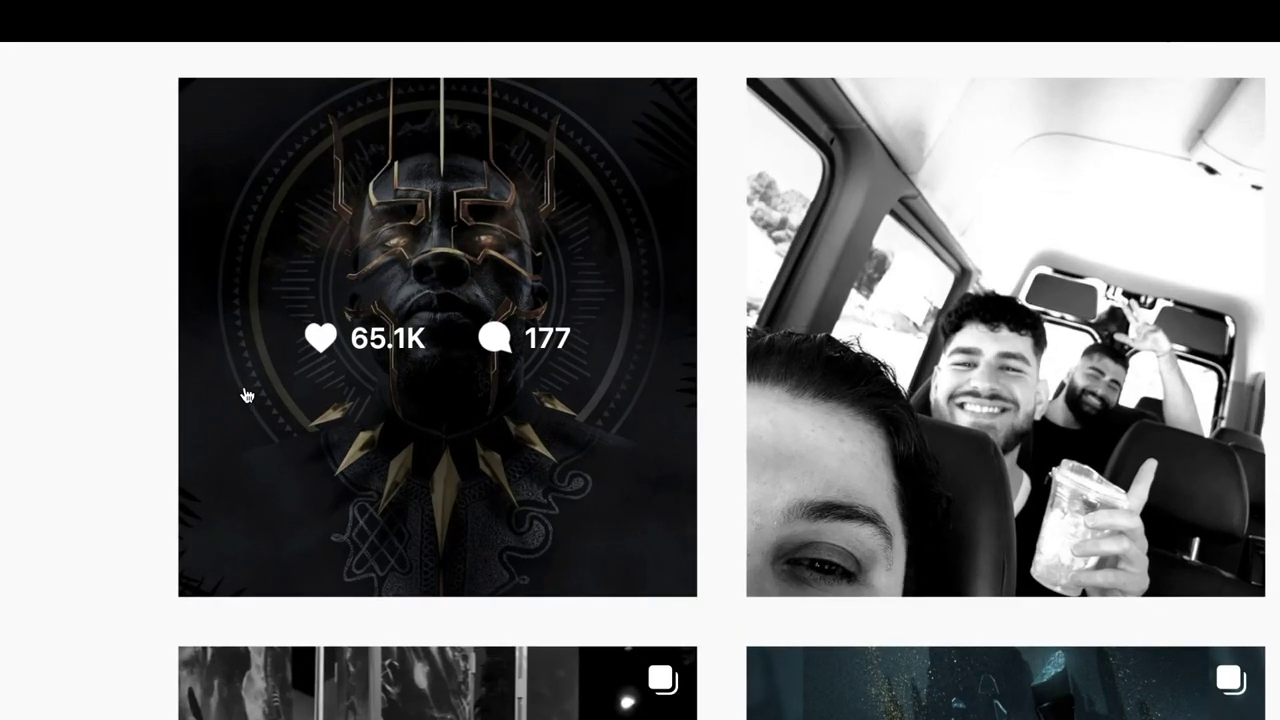
left_click(308, 459)
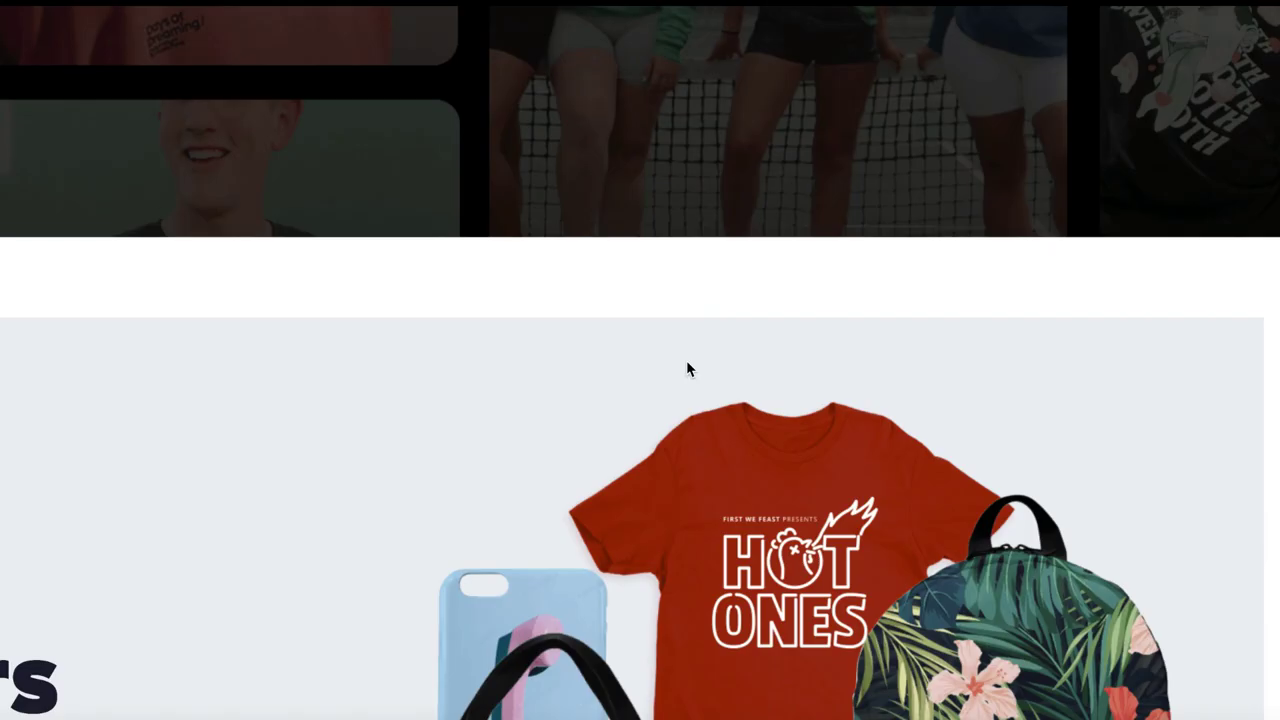
scroll(686, 366, "down", 3)
scroll(686, 368, "down", 4)
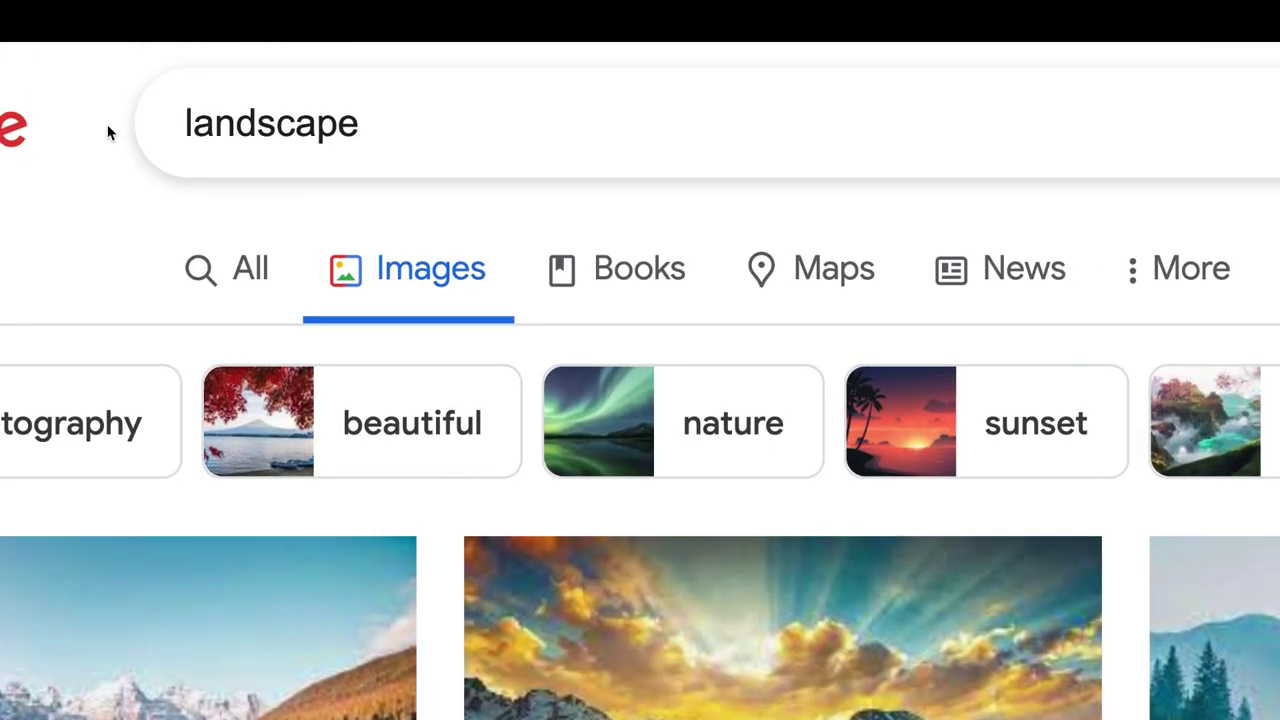
Preview the snowy mountain lake reflection photo from the landscape image results
scroll(108, 130, "down", 3)
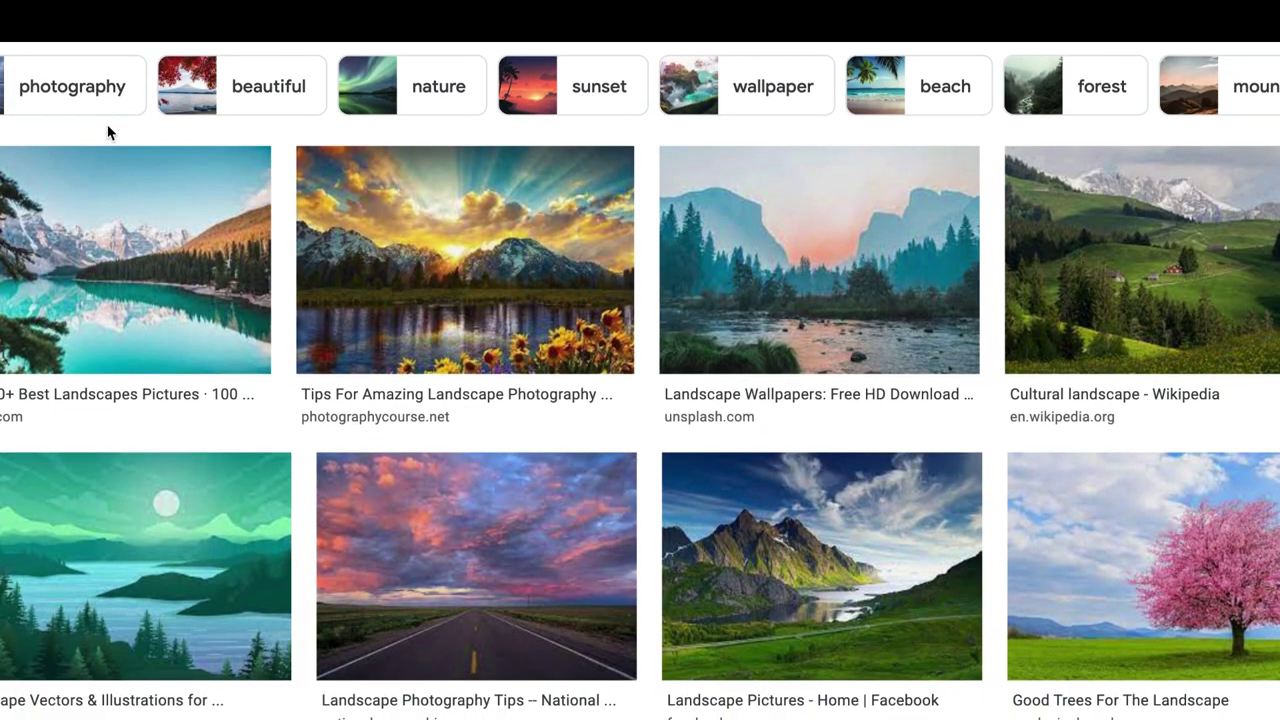
scroll(260, 370, "down", 3)
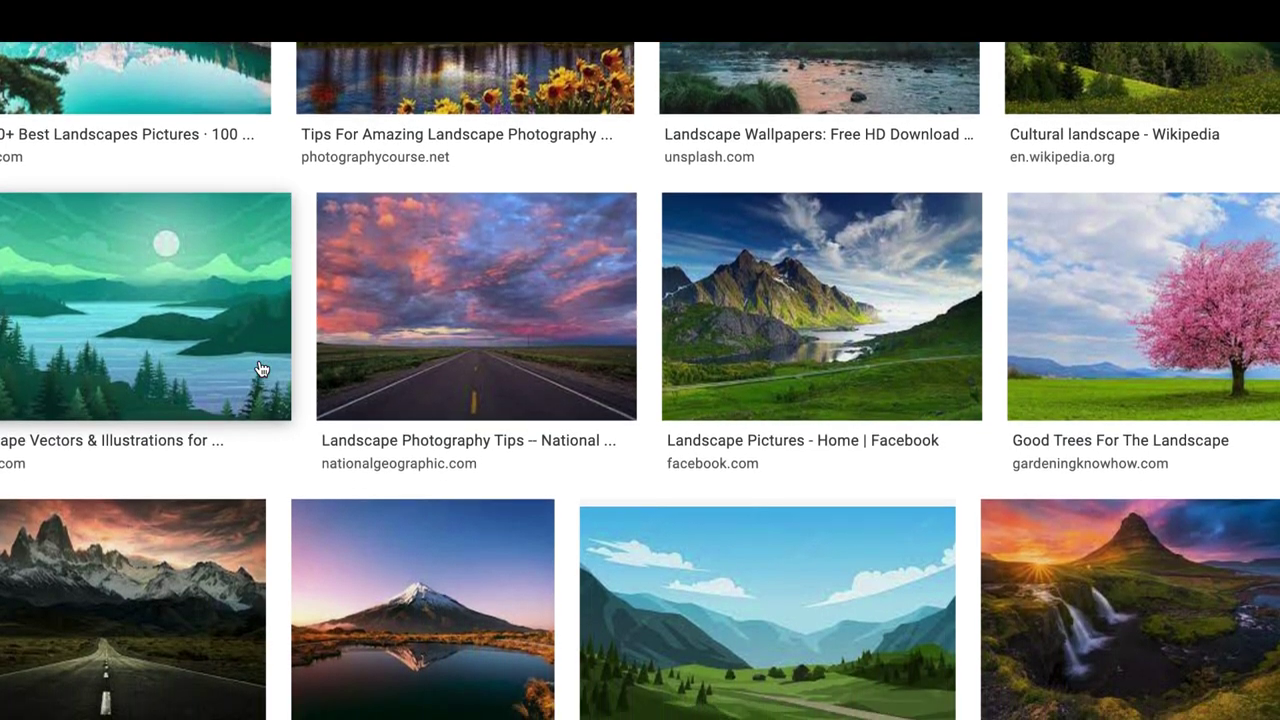
scroll(263, 366, "down", 1)
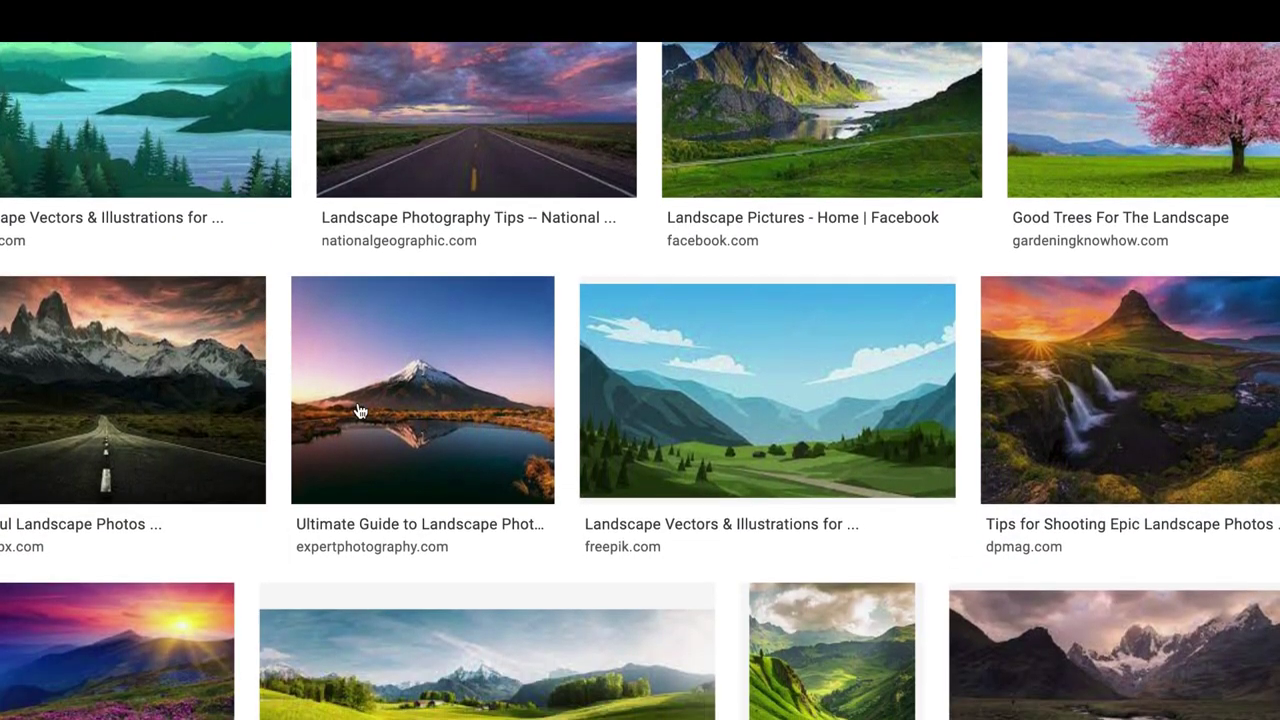
left_click(509, 443)
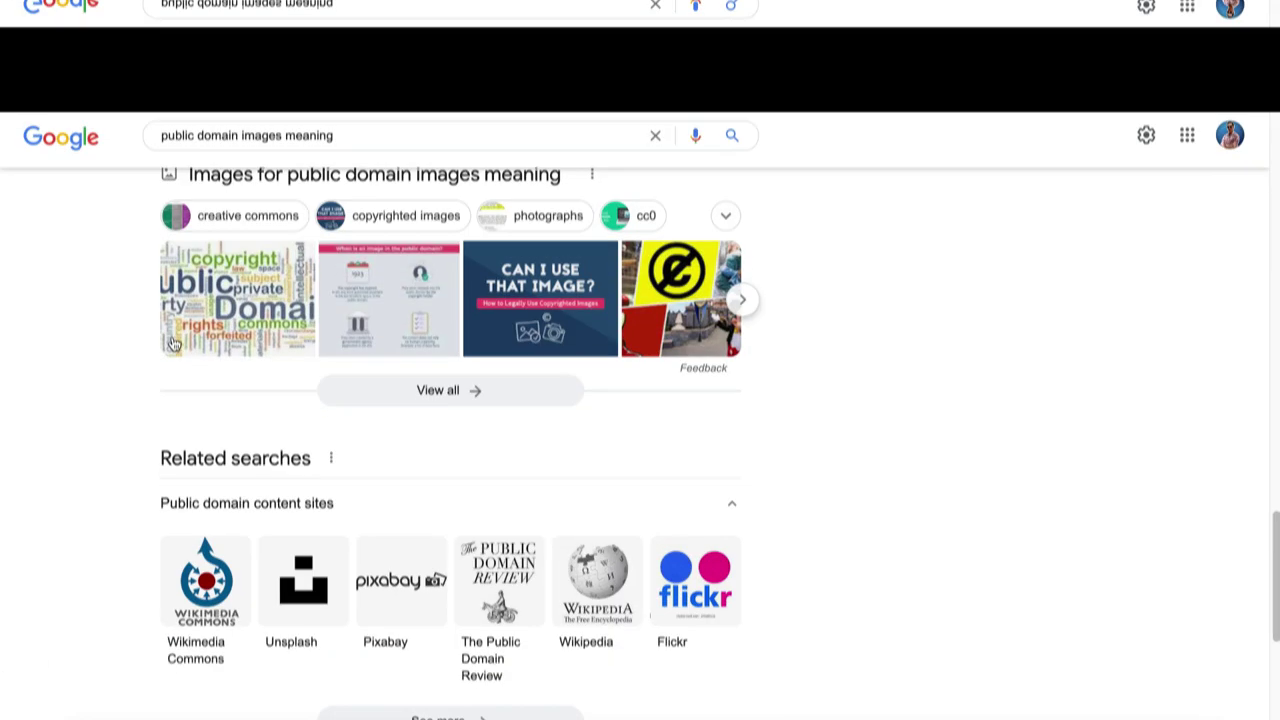
scroll(173, 274, "up", 15)
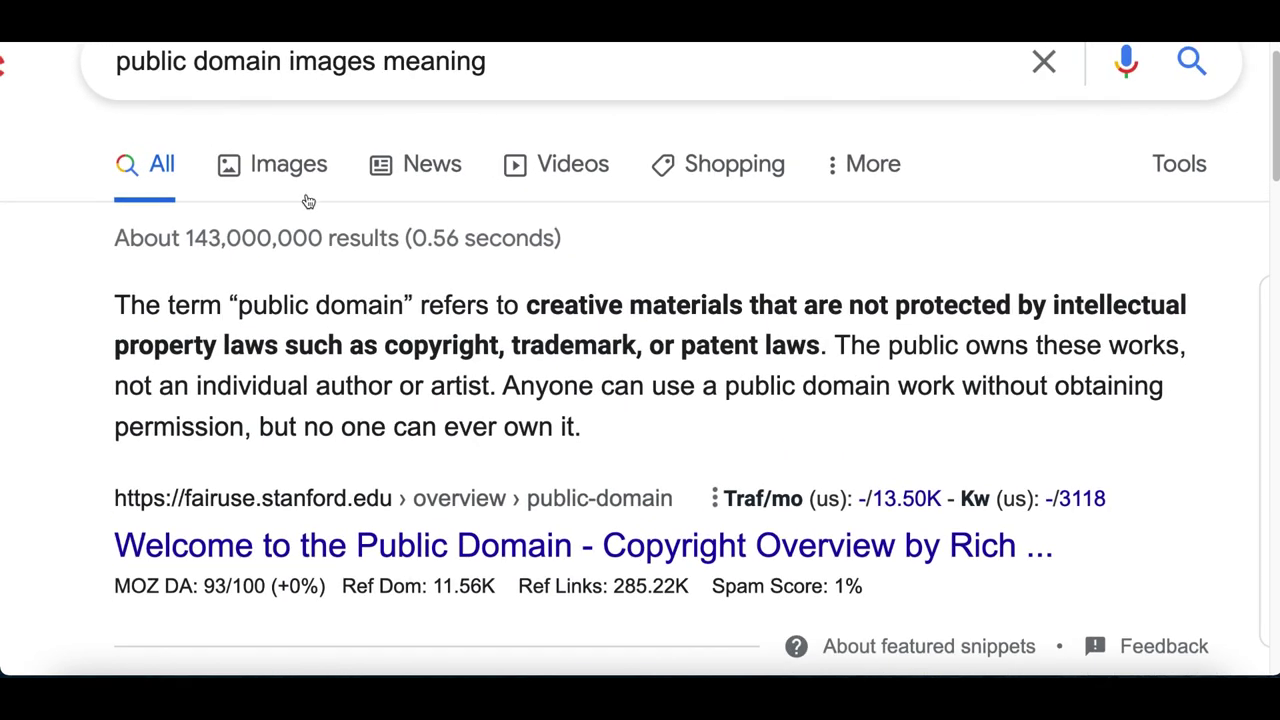
Highlight the 'not protected by copyright' and photo/clip art/vector definitions, then deselect
left_click_drag(985, 239, 470, 283)
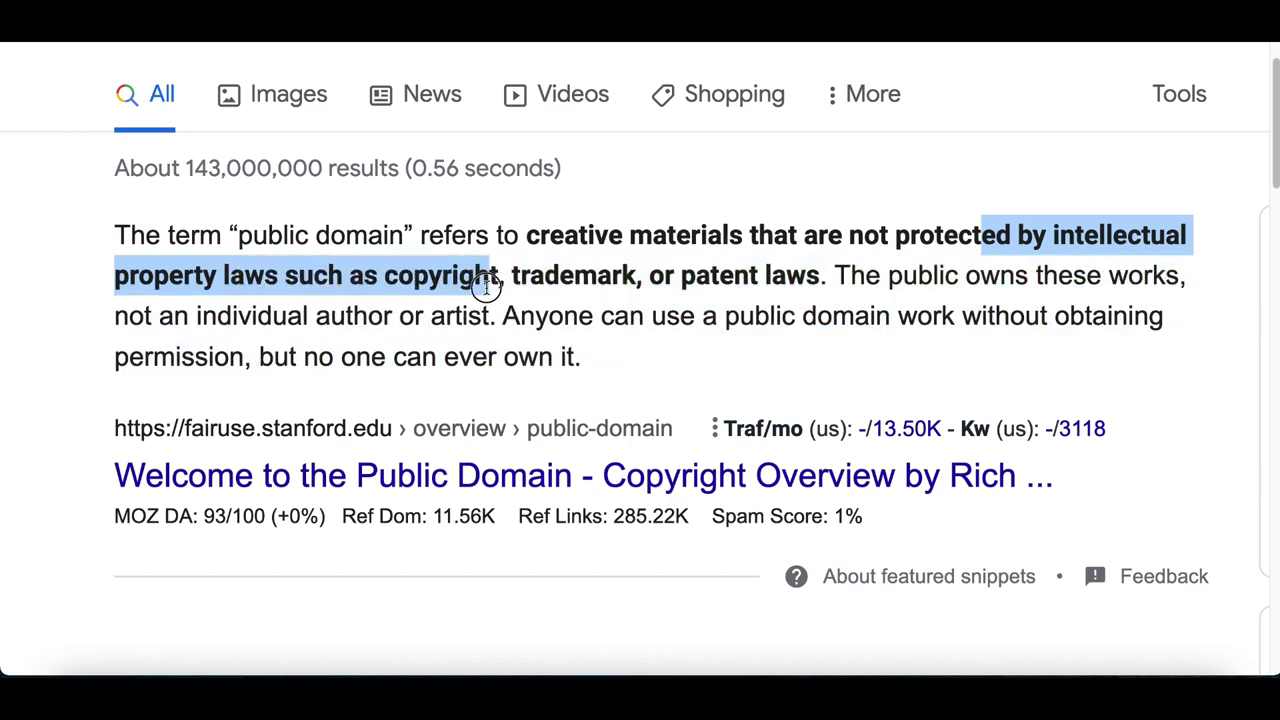
left_click_drag(567, 289, 701, 287)
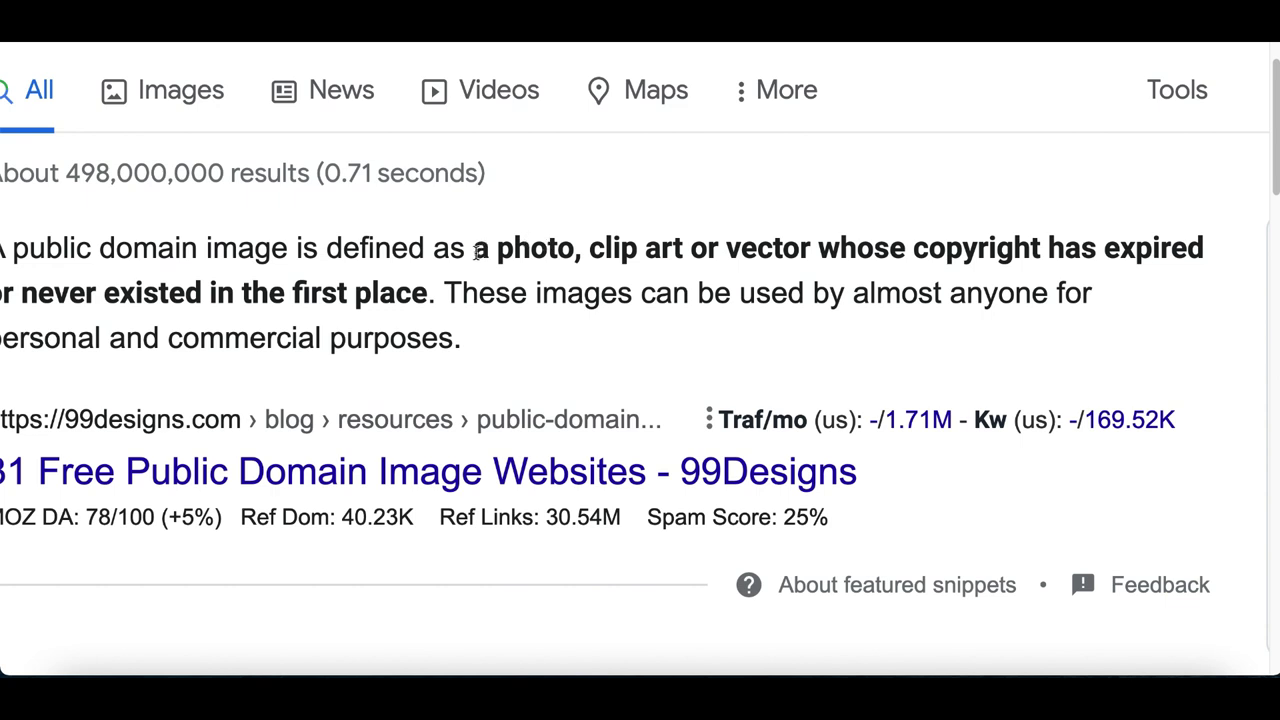
left_click_drag(487, 250, 927, 250)
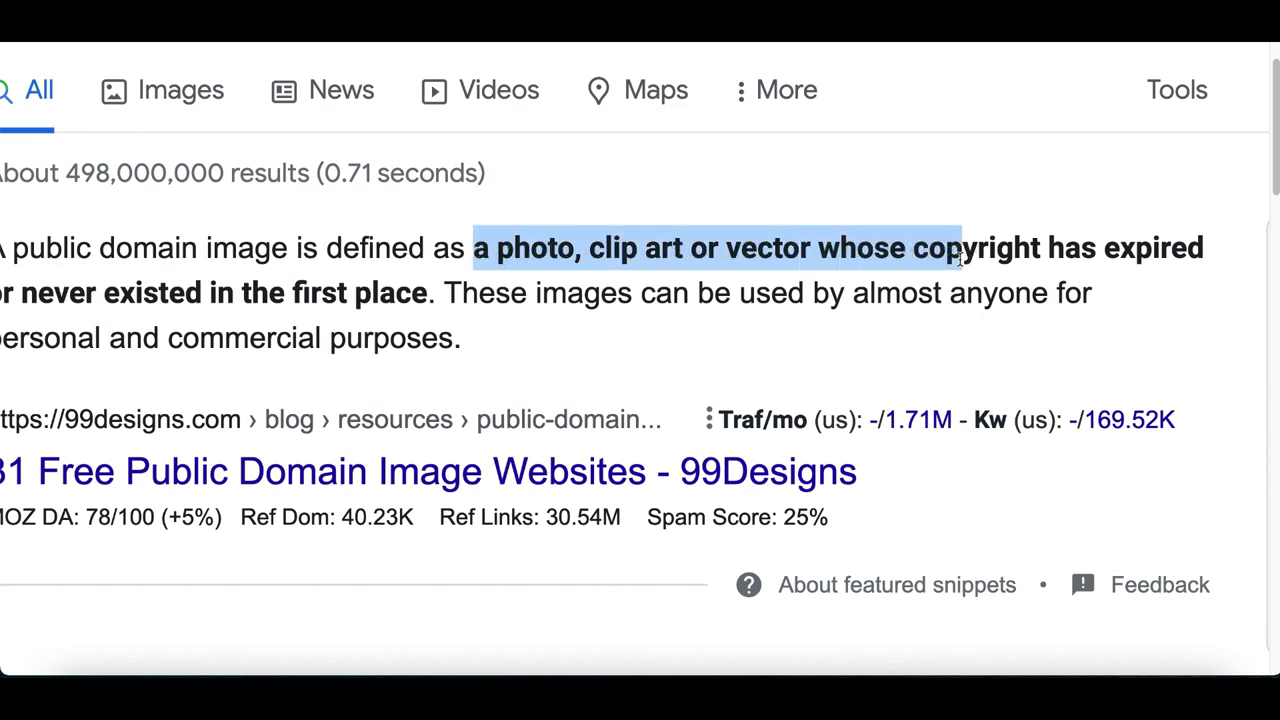
left_click(448, 292)
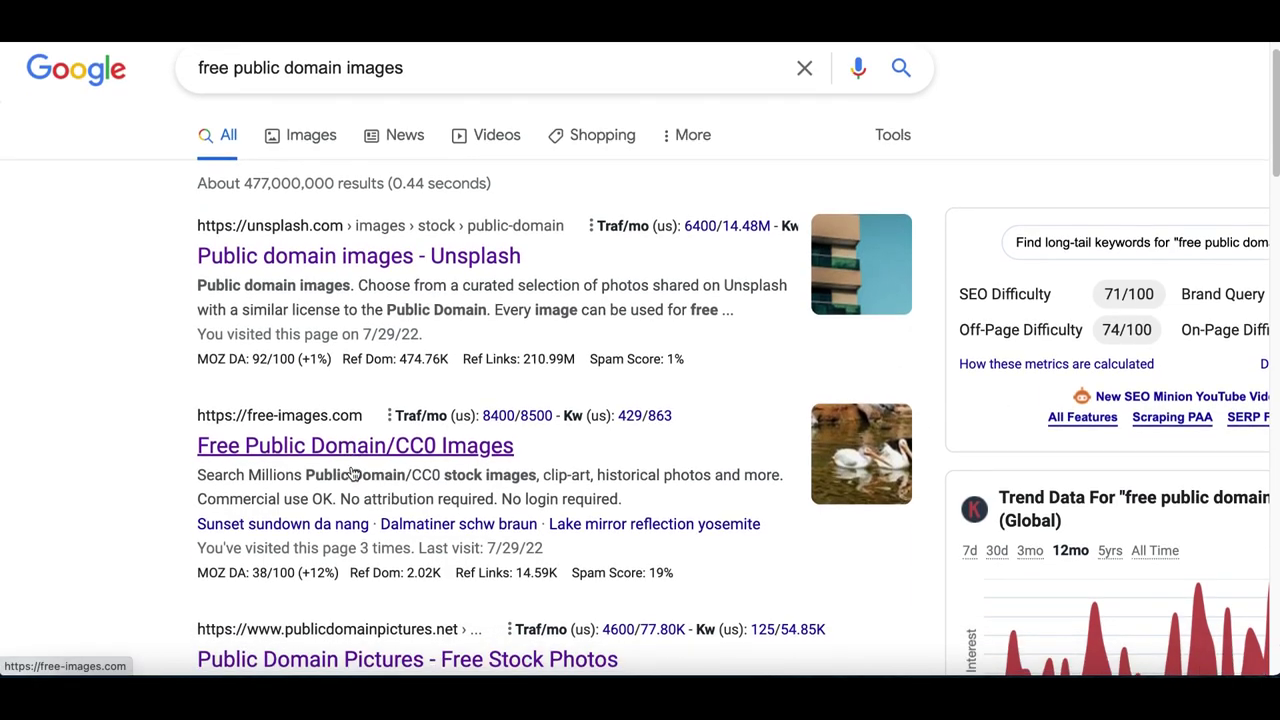
Browse the Unsplash, Pexels and Pixnio results down to rawpixel's Public Domain site
scroll(352, 473, "down", 2)
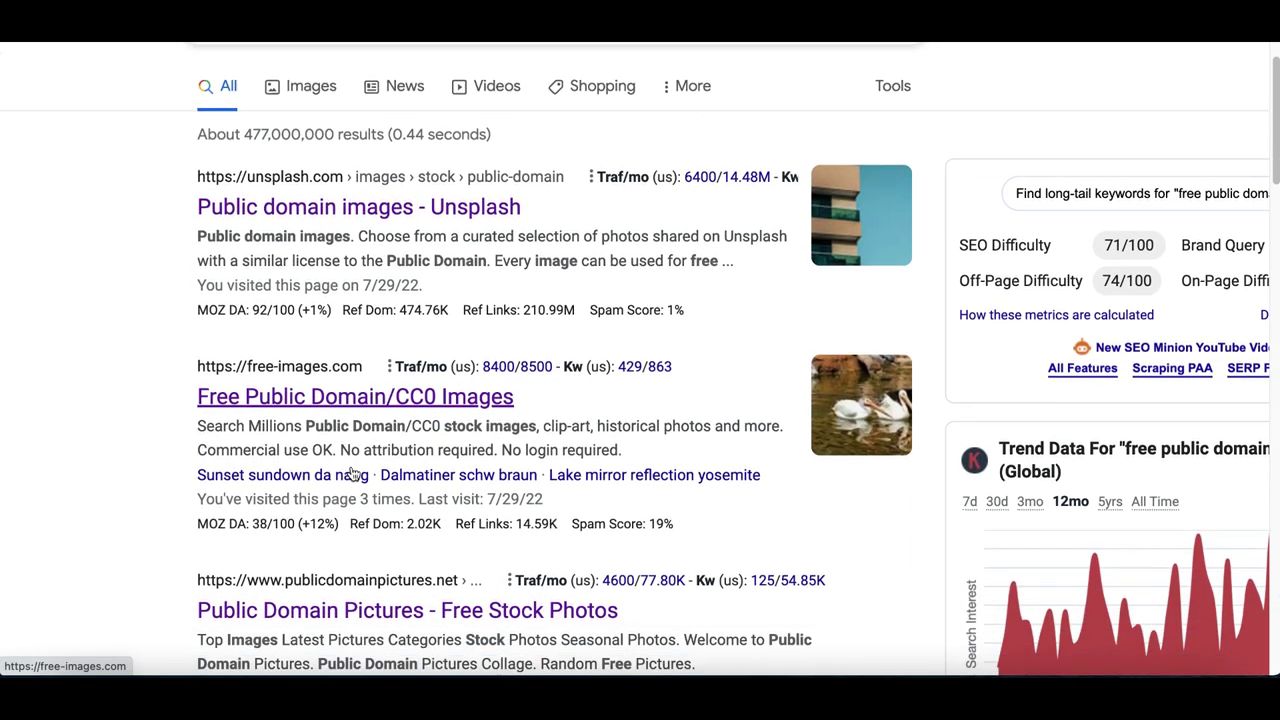
scroll(368, 195, "up", 2)
scroll(368, 195, "up", 2)
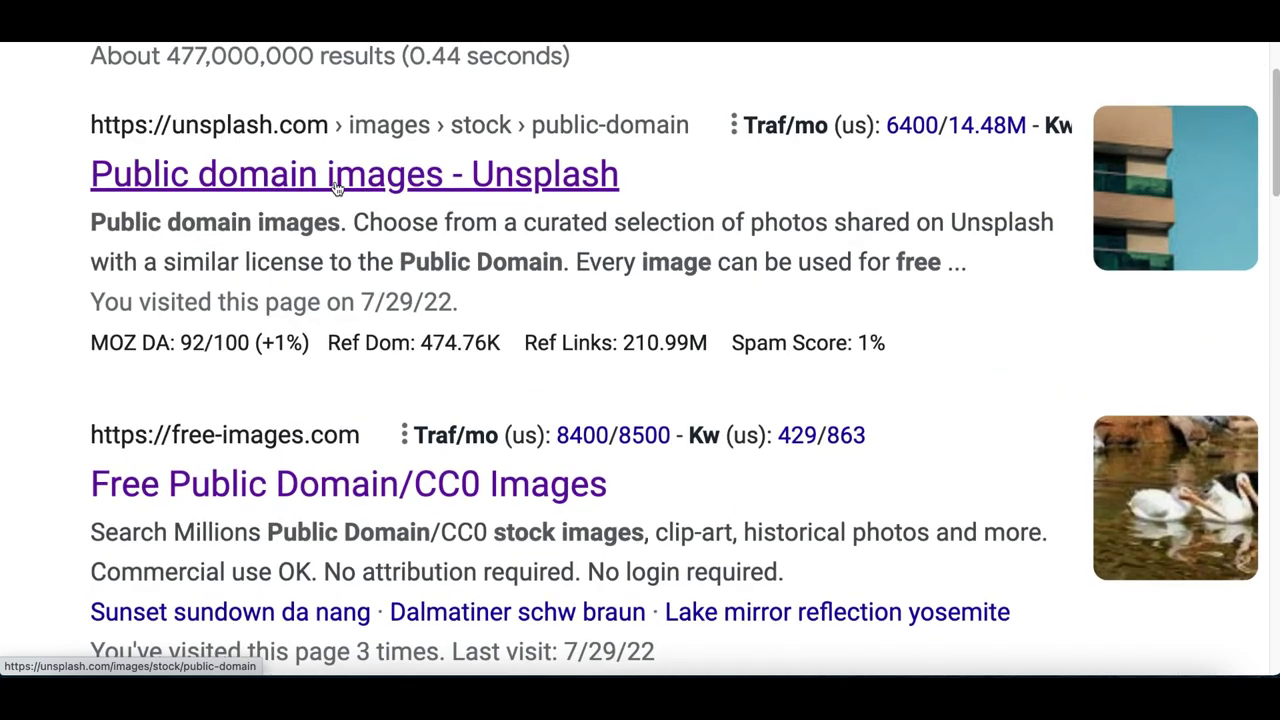
scroll(205, 145, "down", 1)
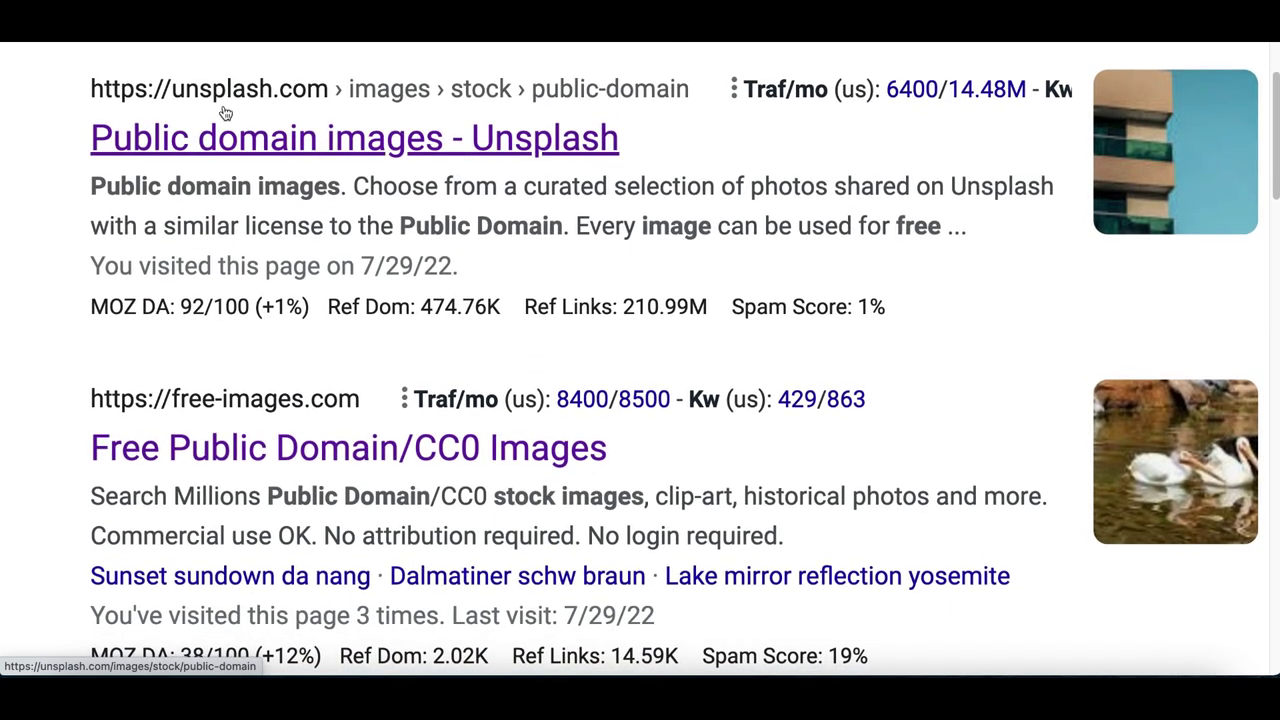
scroll(294, 209, "down", 3)
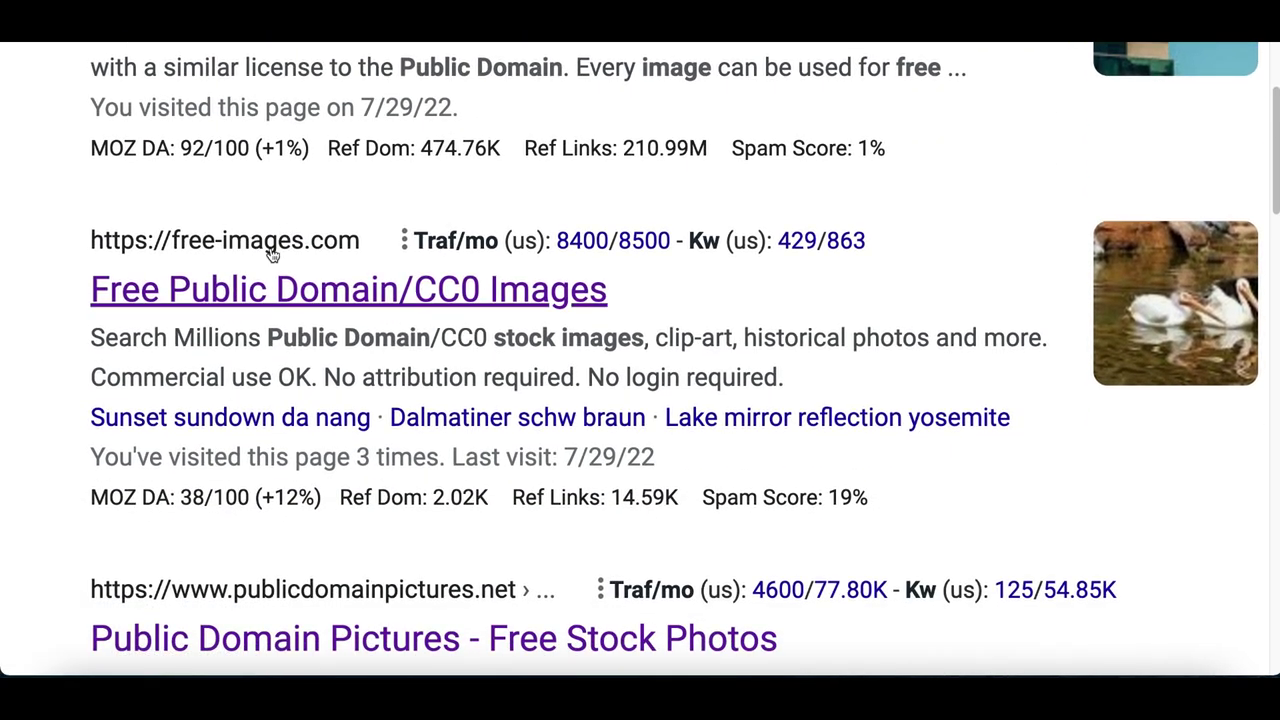
scroll(274, 251, "down", 5)
scroll(272, 255, "down", 2)
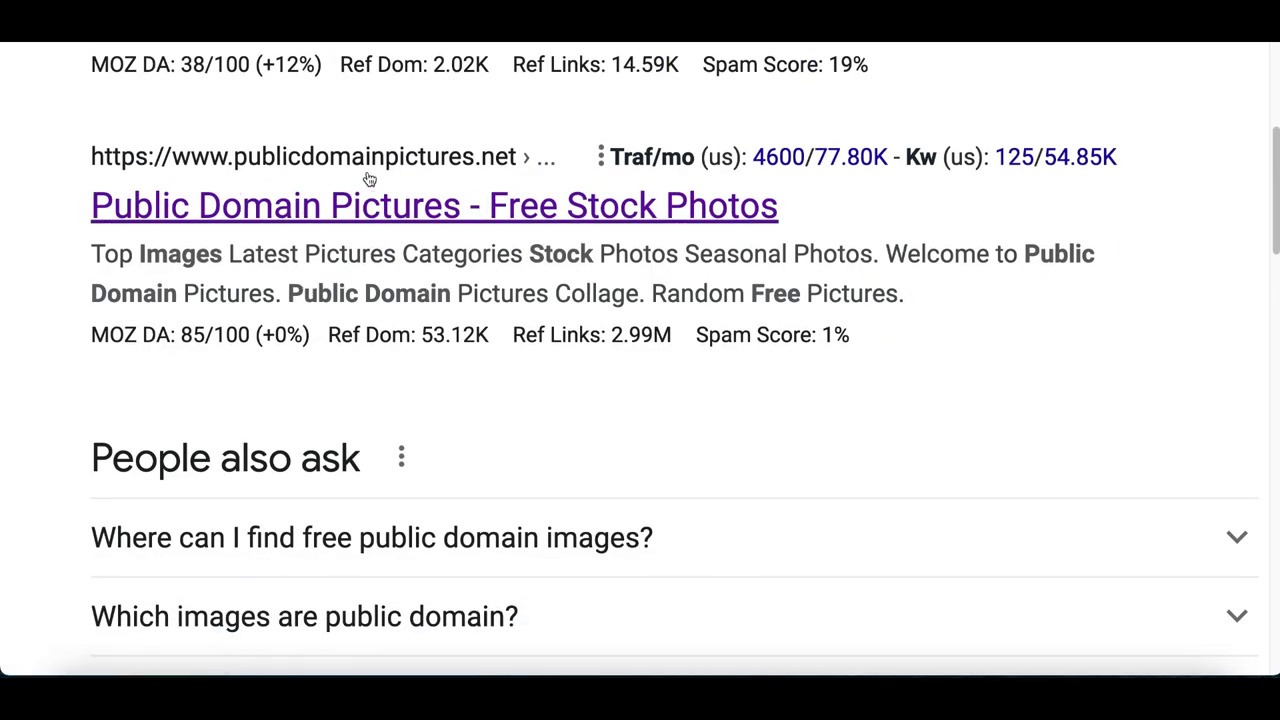
scroll(378, 200, "down", 8)
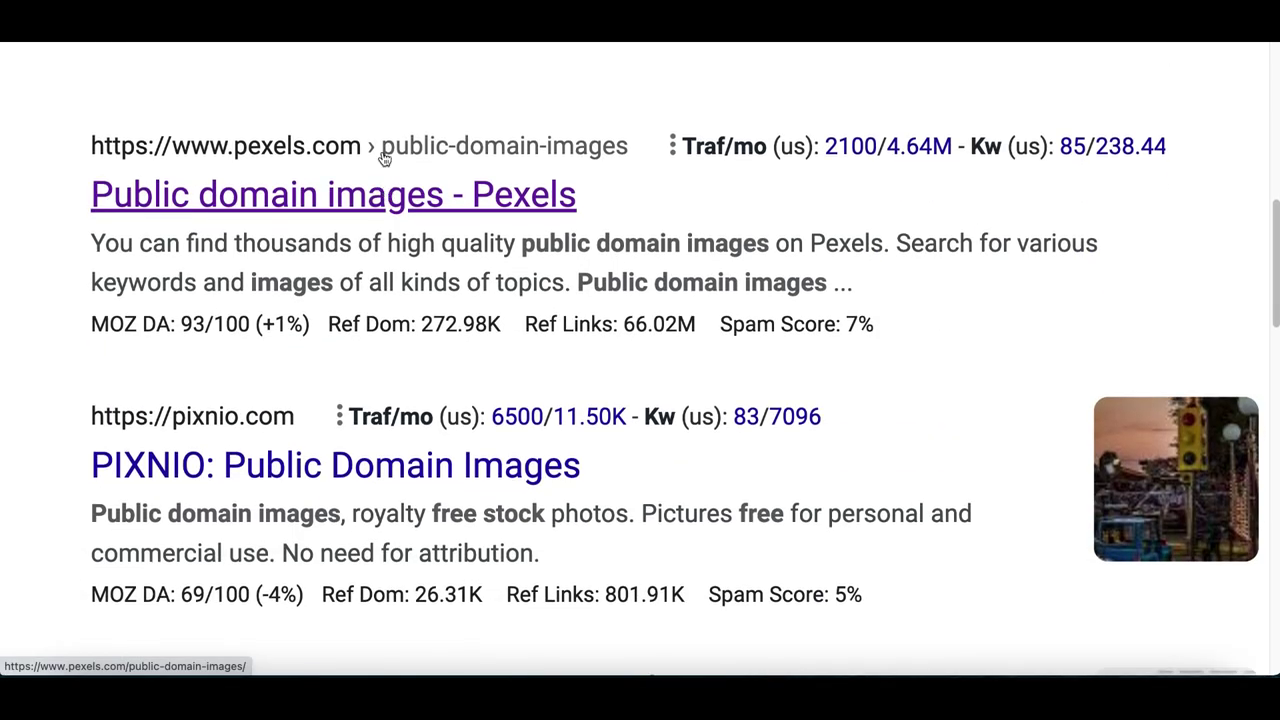
scroll(345, 285, "down", 2)
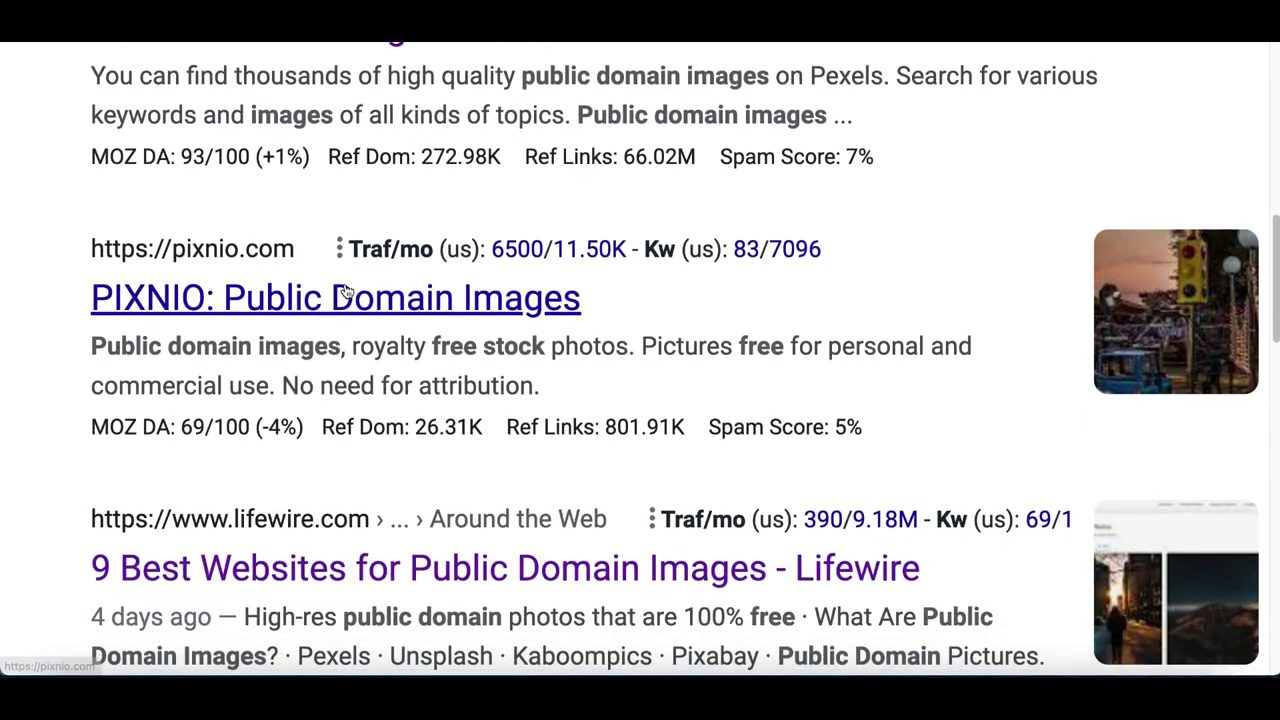
scroll(337, 243, "up", 3)
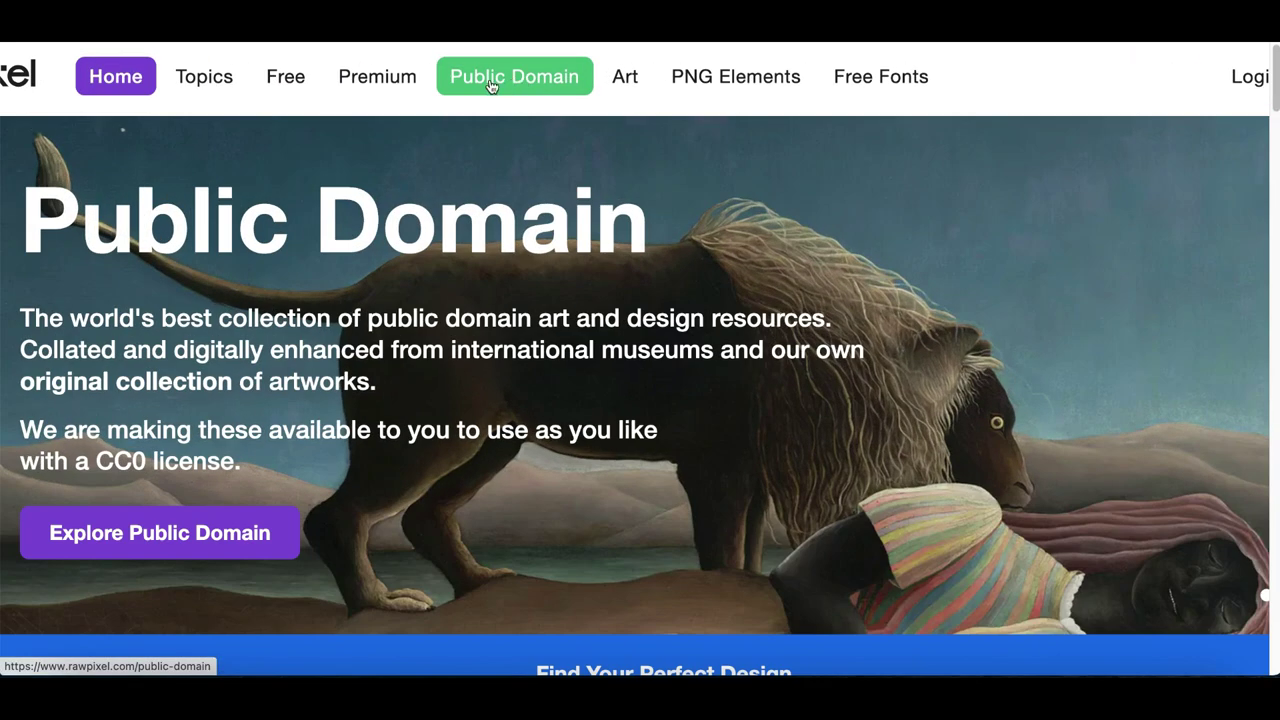
Open rawpixel's Public Domain page and scroll its artist collections to Leonardo Da Vinci
left_click(490, 87)
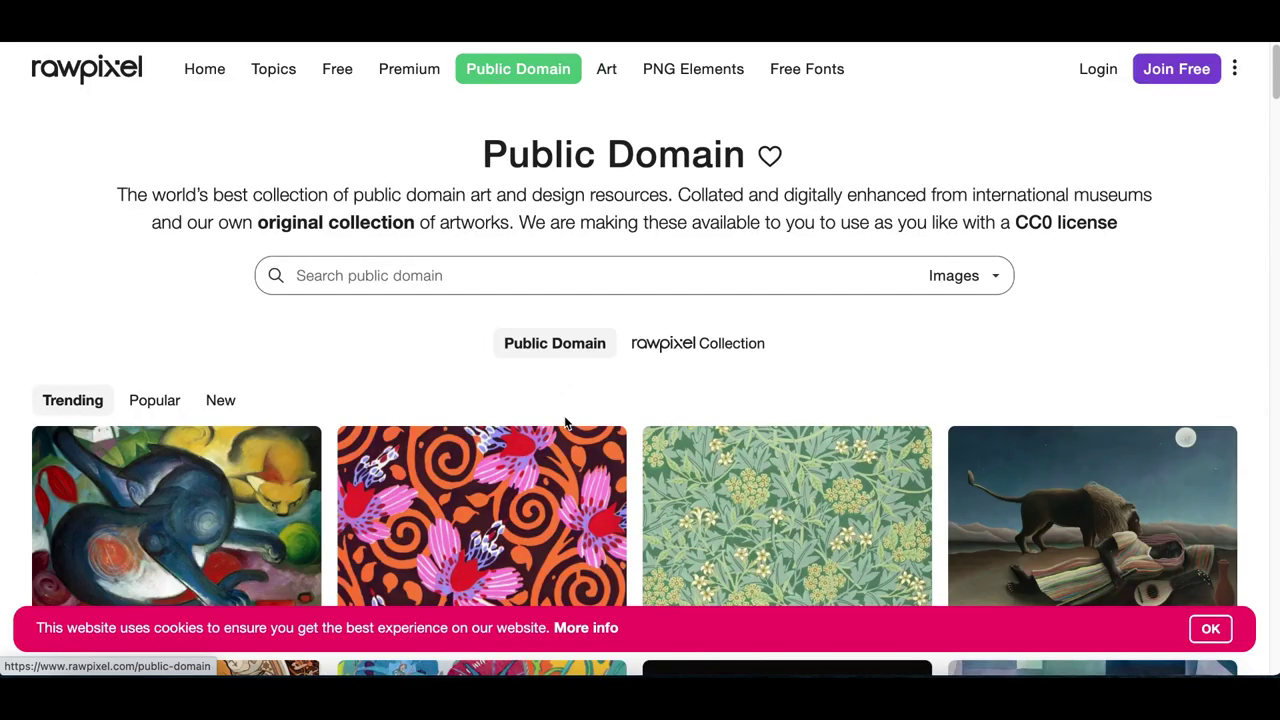
scroll(565, 424, "down", 5)
scroll(565, 424, "down", 5)
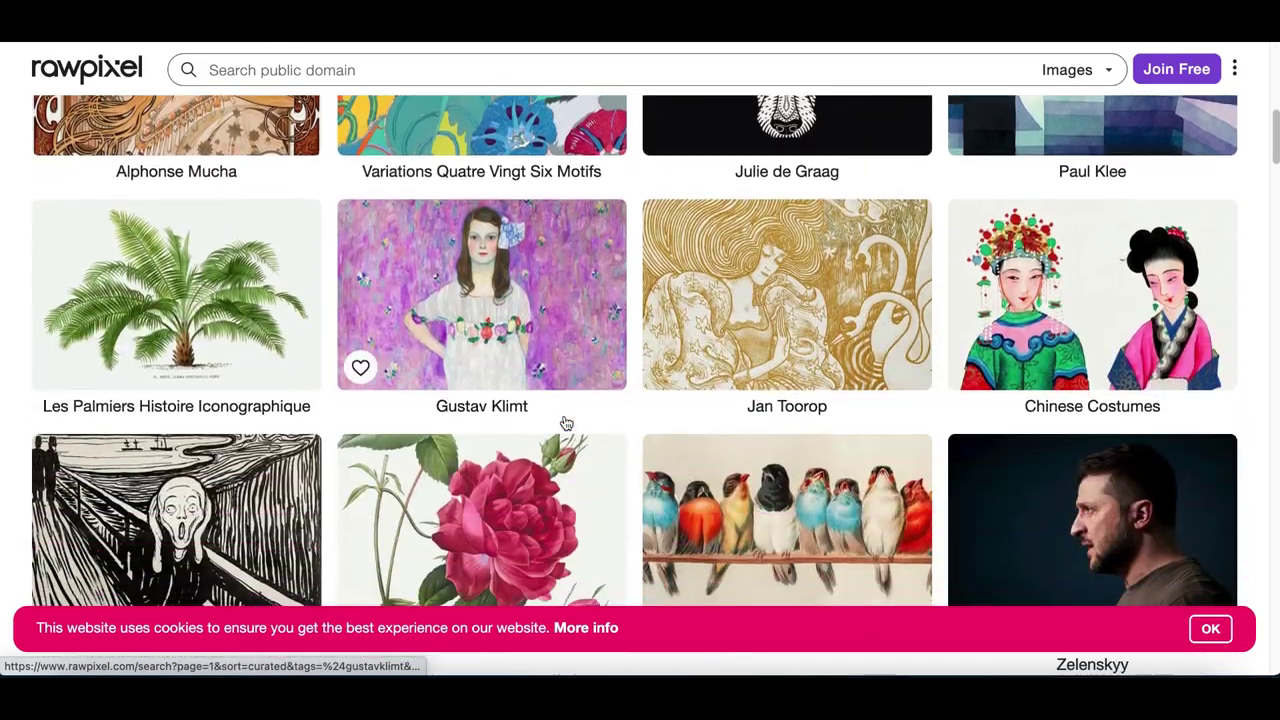
scroll(565, 424, "down", 1)
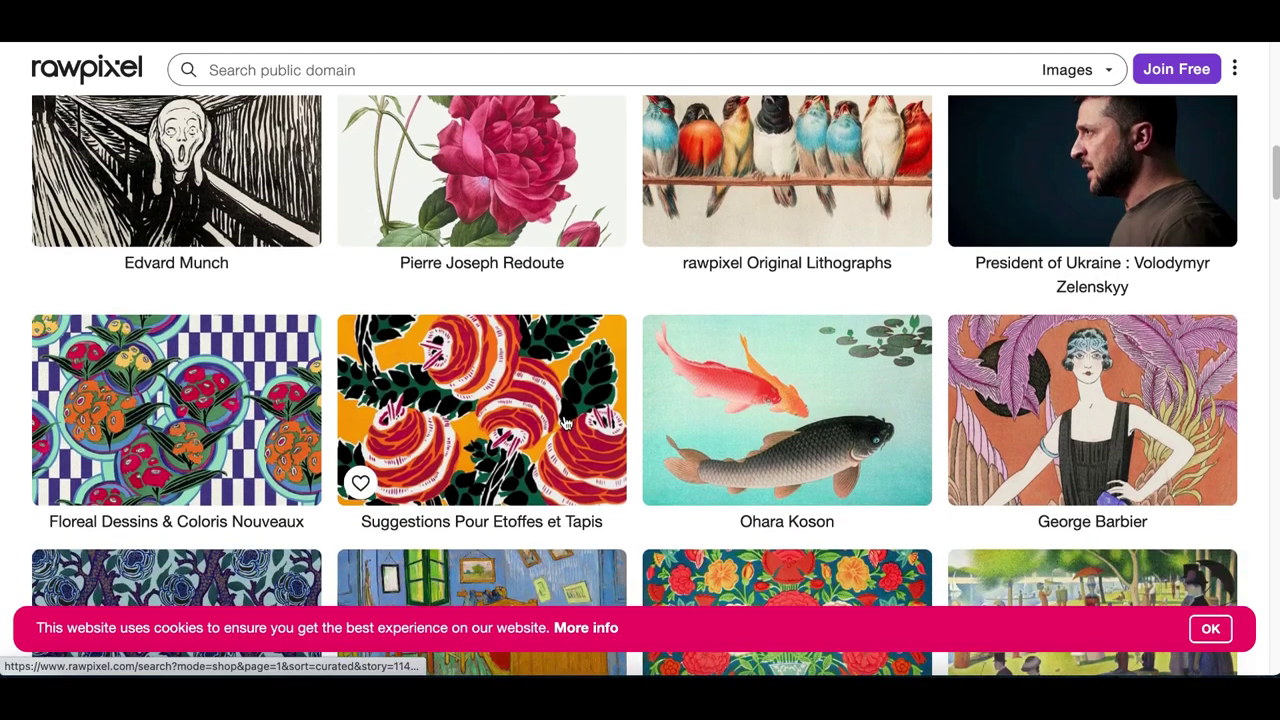
scroll(941, 450, "down", 2)
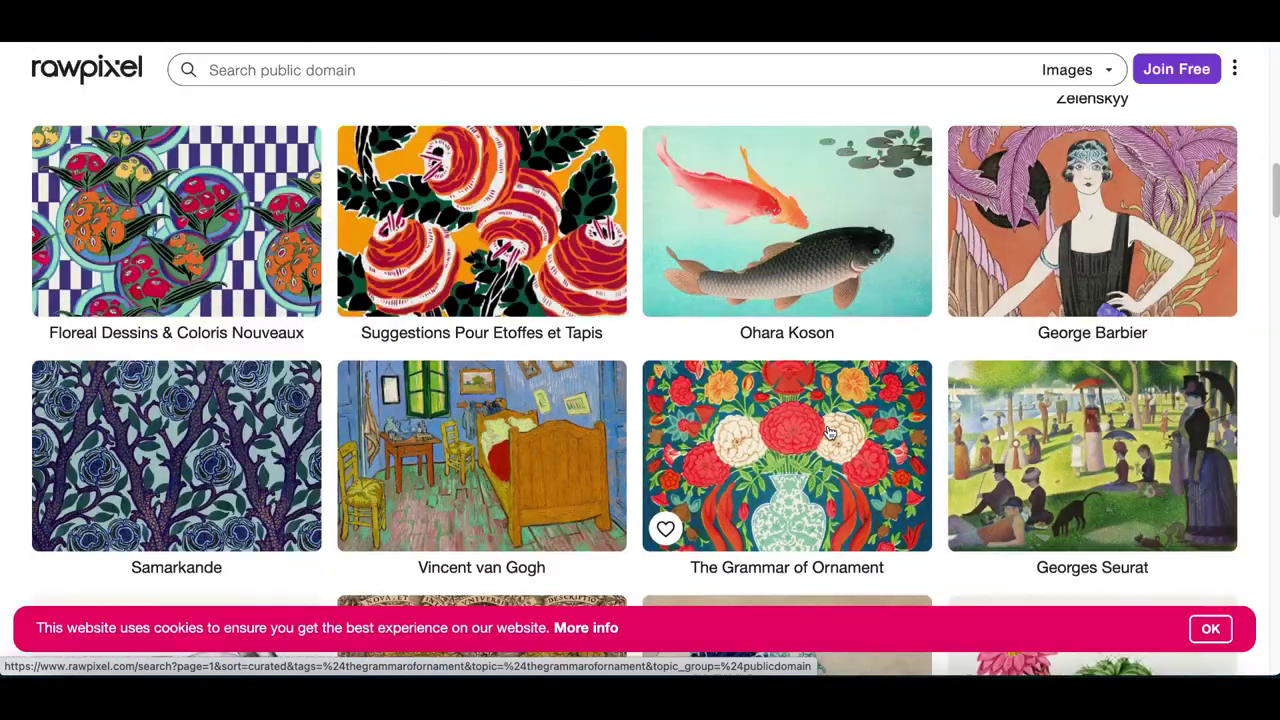
scroll(830, 440, "down", 1)
scroll(832, 470, "down", 4)
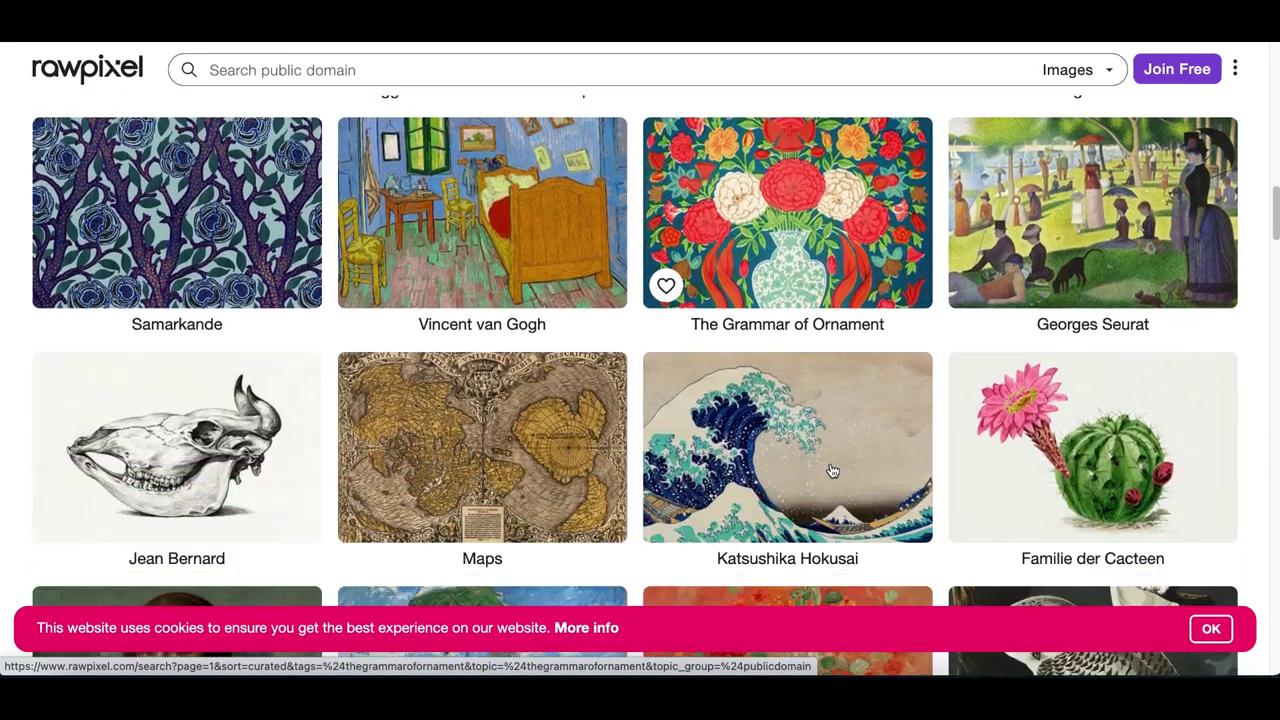
scroll(832, 470, "down", 3)
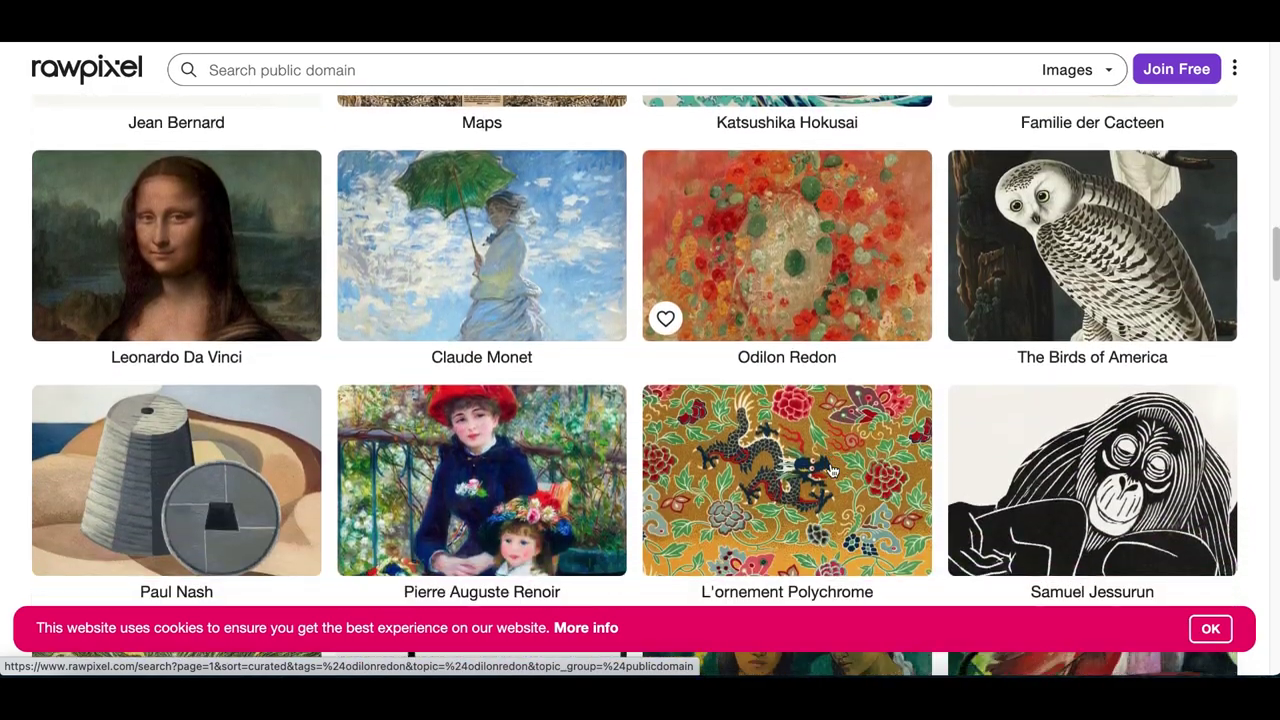
scroll(832, 470, "up", 3)
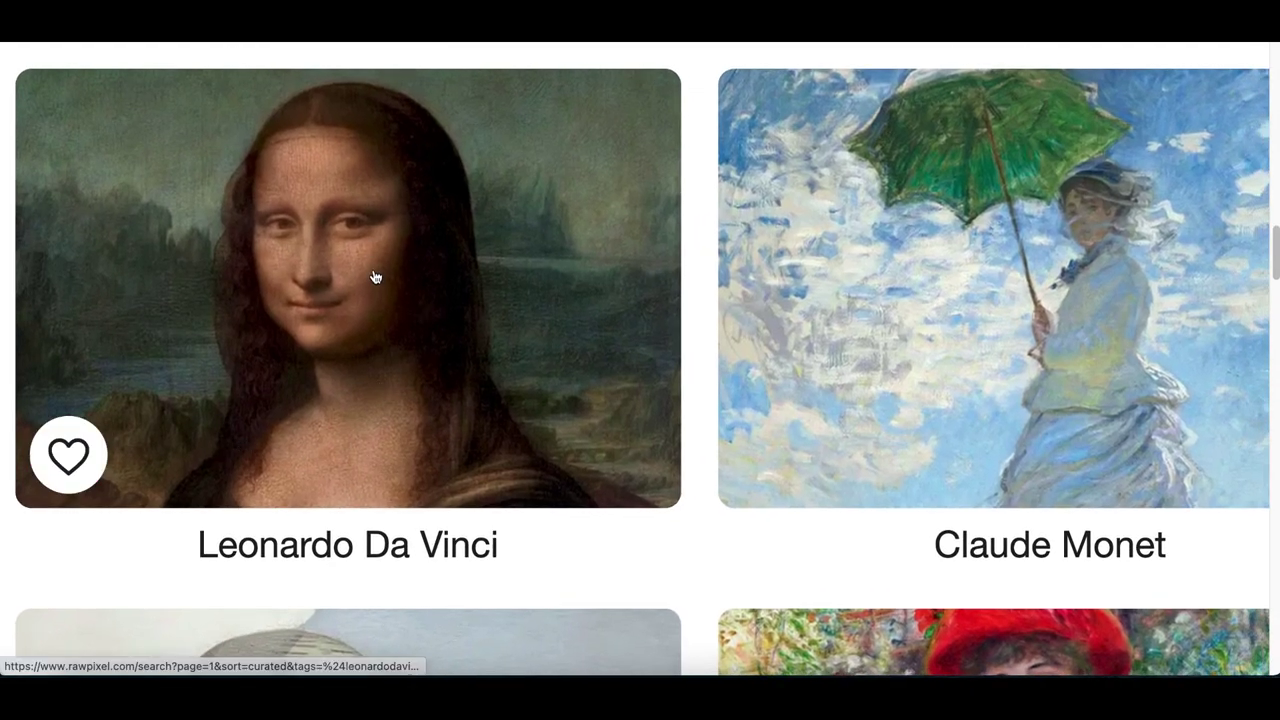
Open the Leonardo Da Vinci collection and close the Mona Lisa preview
left_click(375, 277)
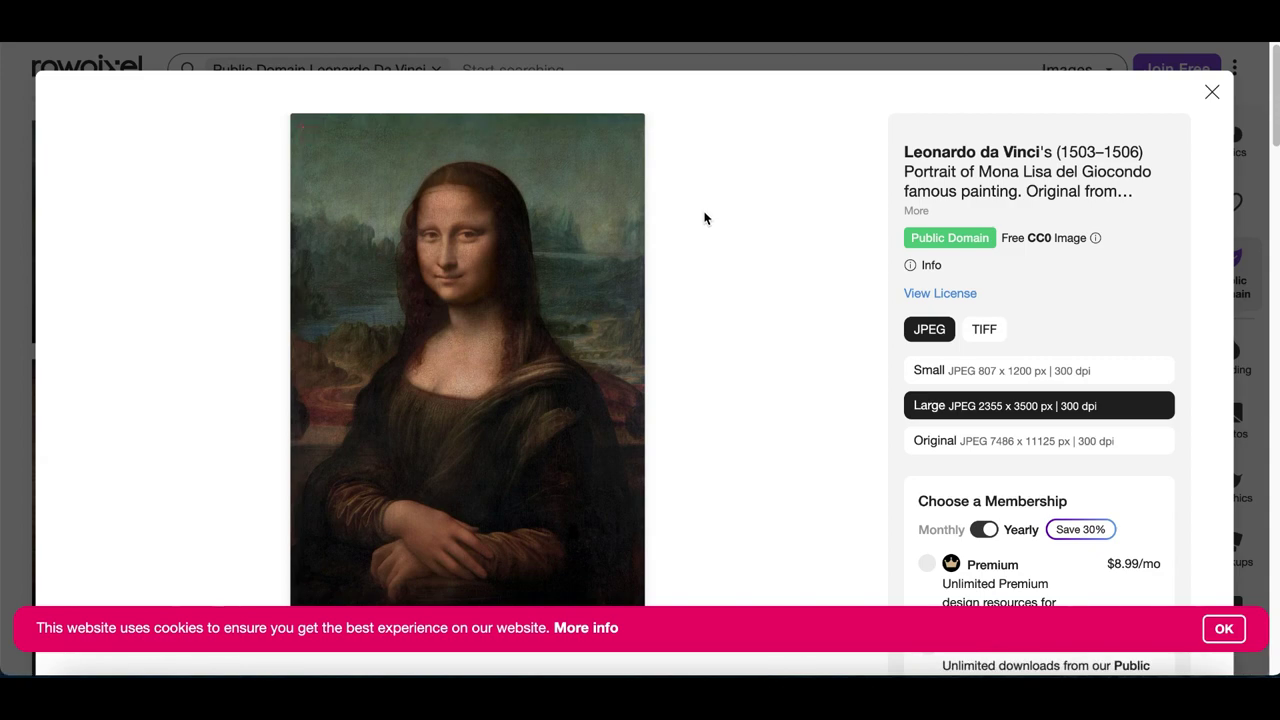
left_click(529, 62)
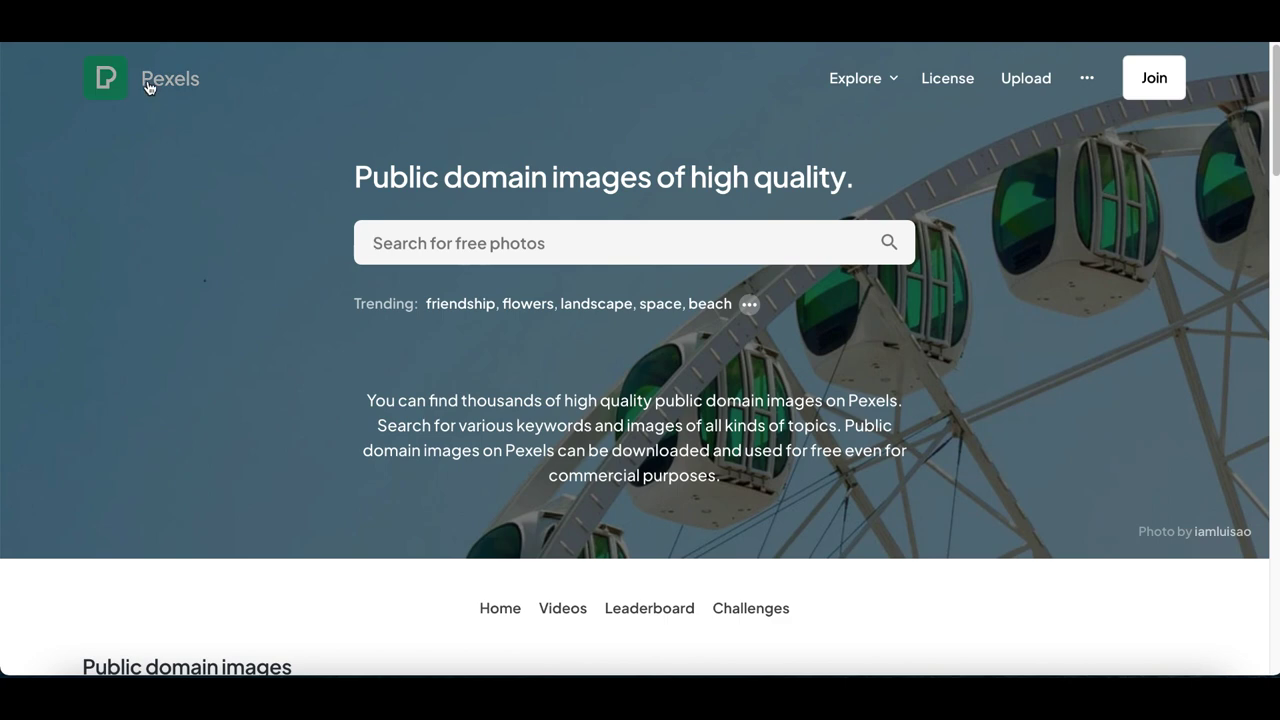
Highlight part of the Pexels public domain headline, then start a new free photo search
scroll(148, 87, "up", 5)
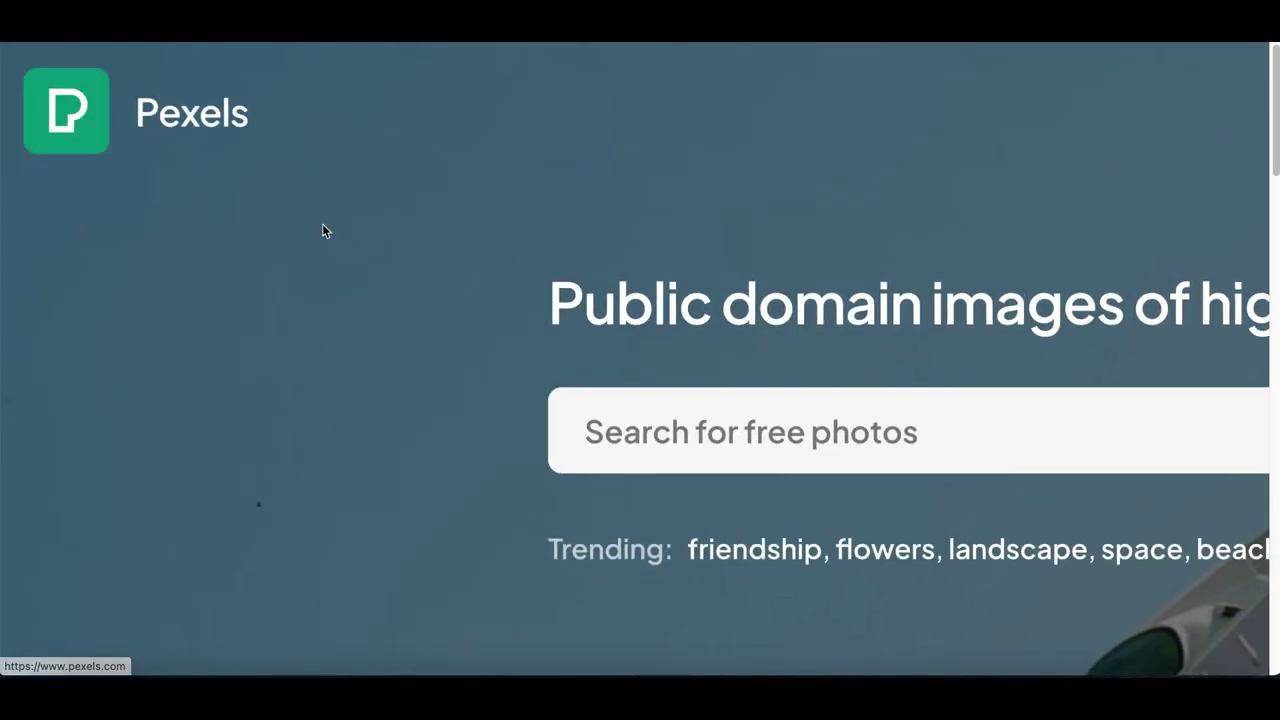
scroll(322, 231, "left", 3)
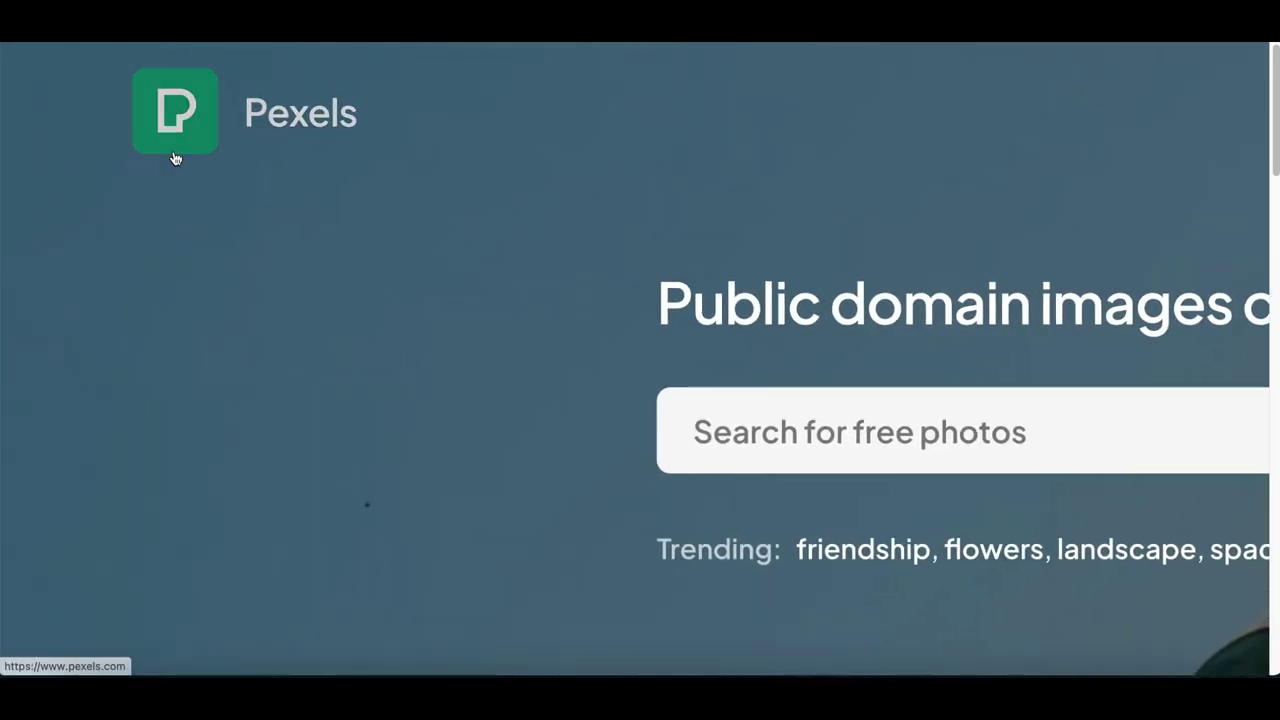
scroll(304, 207, "down", 5)
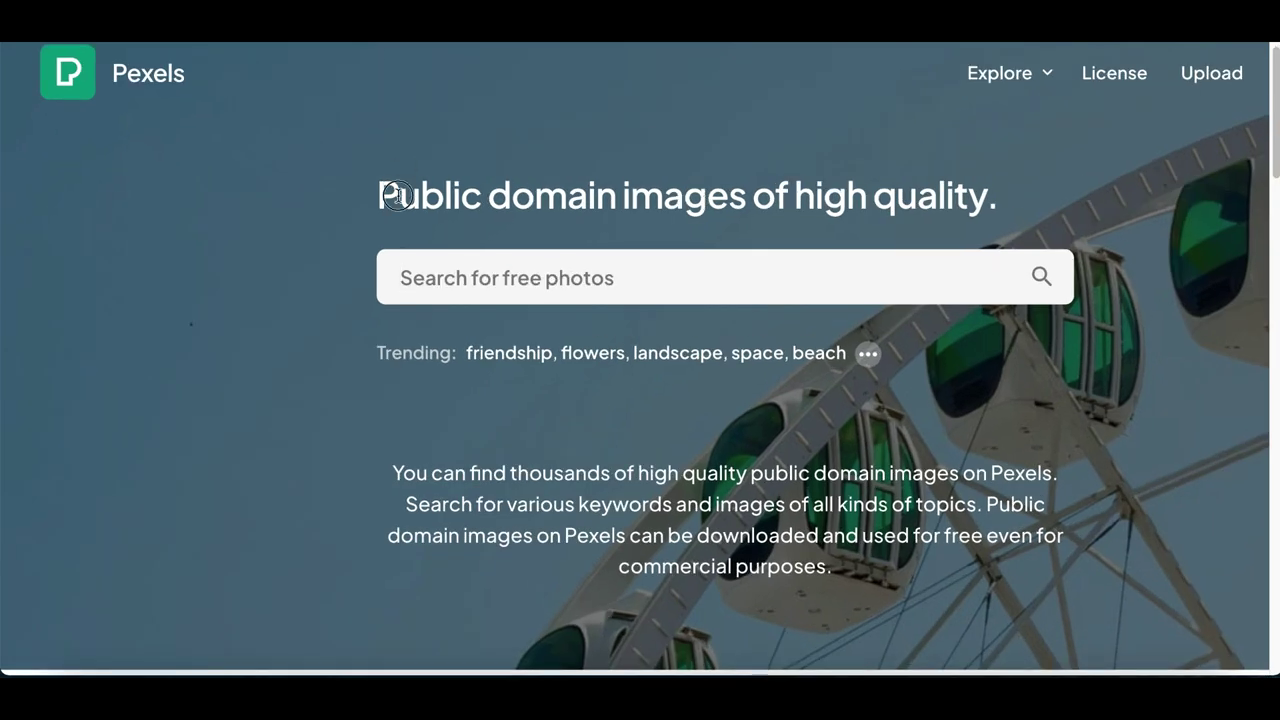
left_click_drag(397, 195, 718, 200)
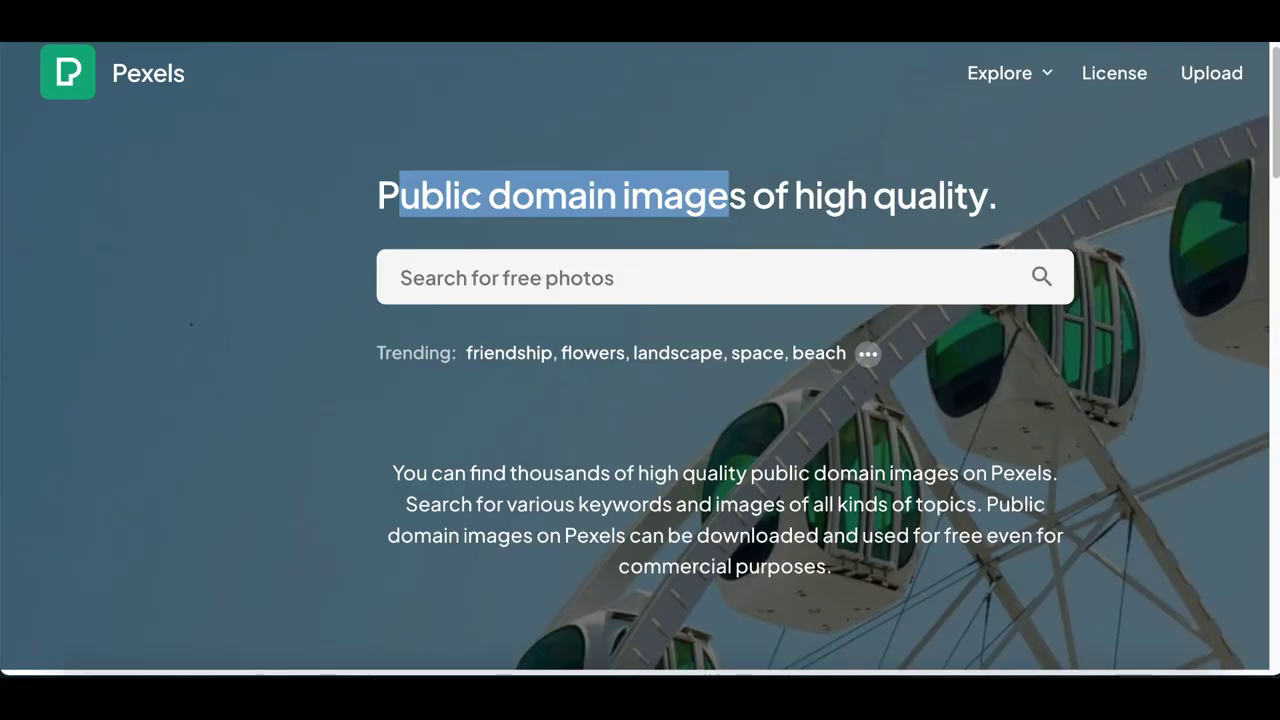
scroll(495, 371, "down", 3)
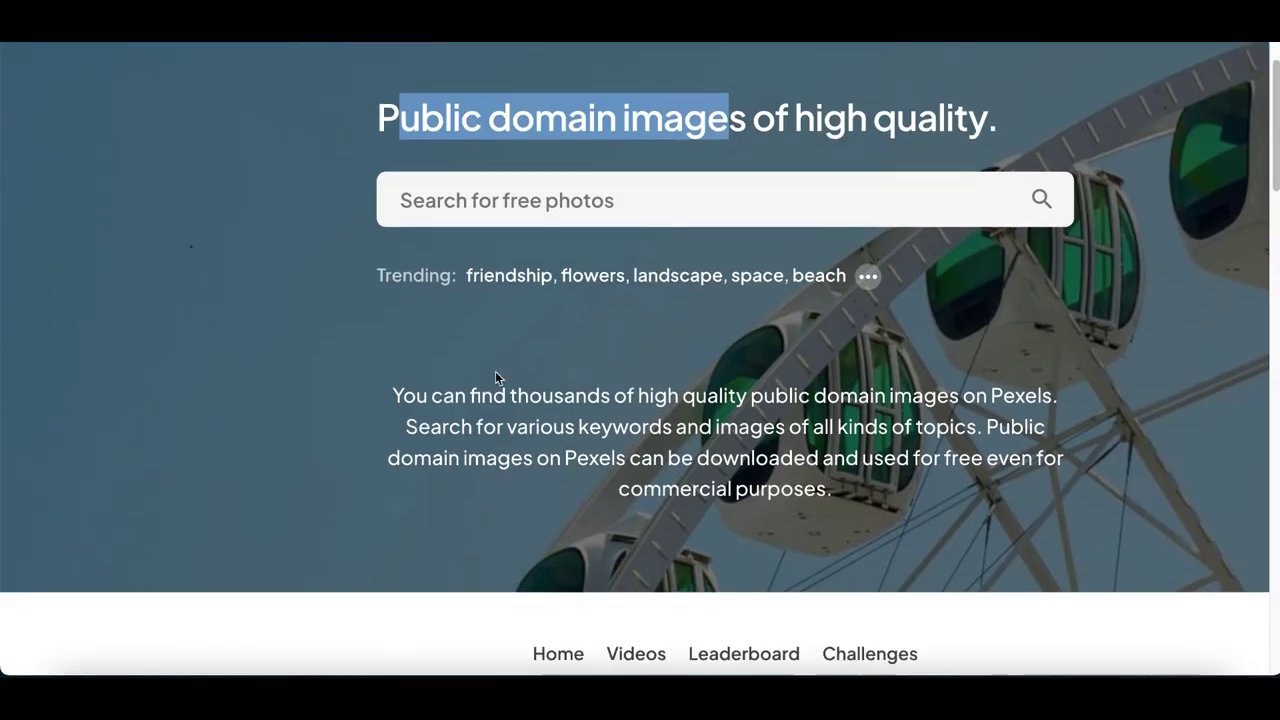
scroll(495, 371, "down", 3)
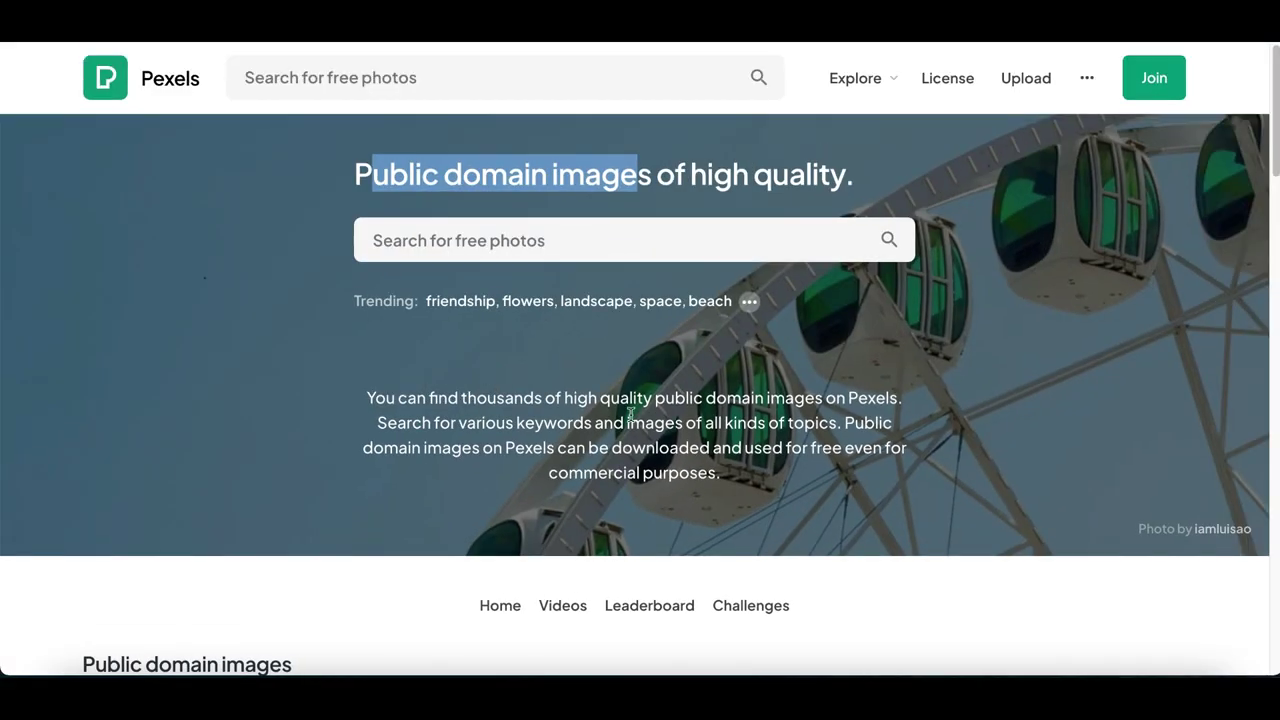
left_click(481, 244)
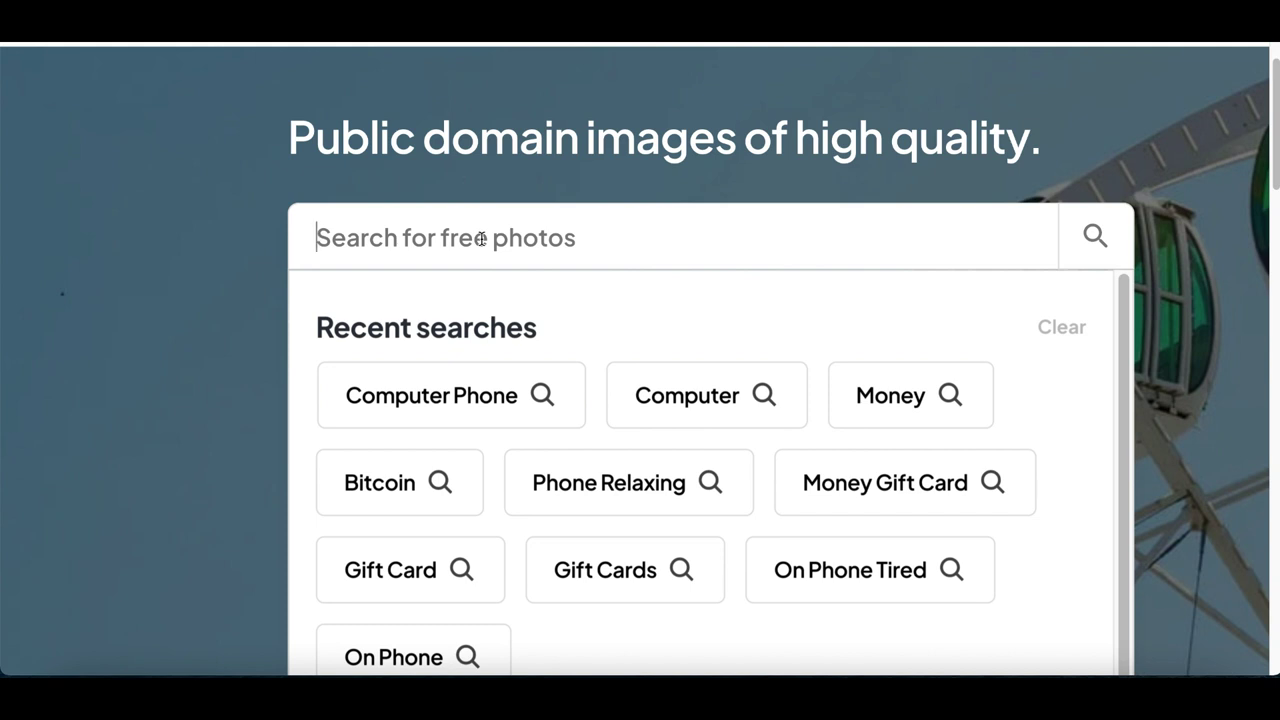
Search rawpixel for 'bird' and open the blue-and-gold macaw photo's details
type("bird")
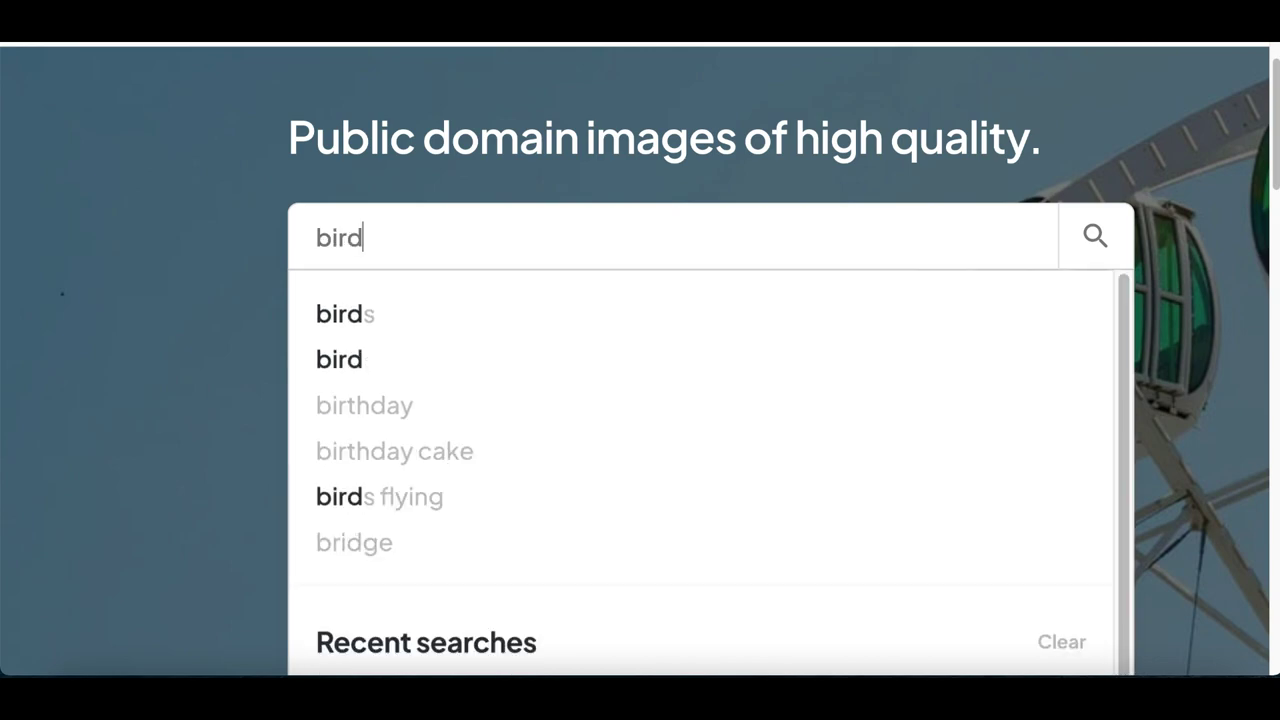
key("Return")
scroll(657, 545, "down", 5)
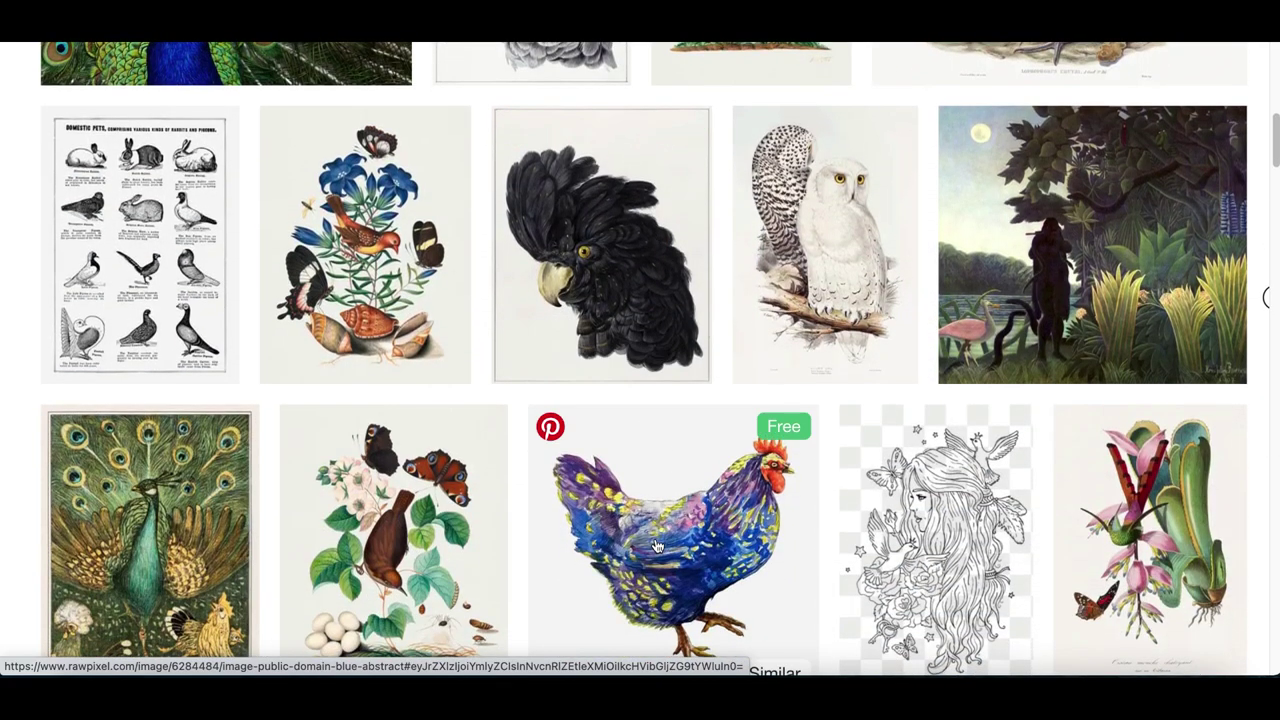
scroll(657, 545, "down", 2)
scroll(657, 545, "down", 3)
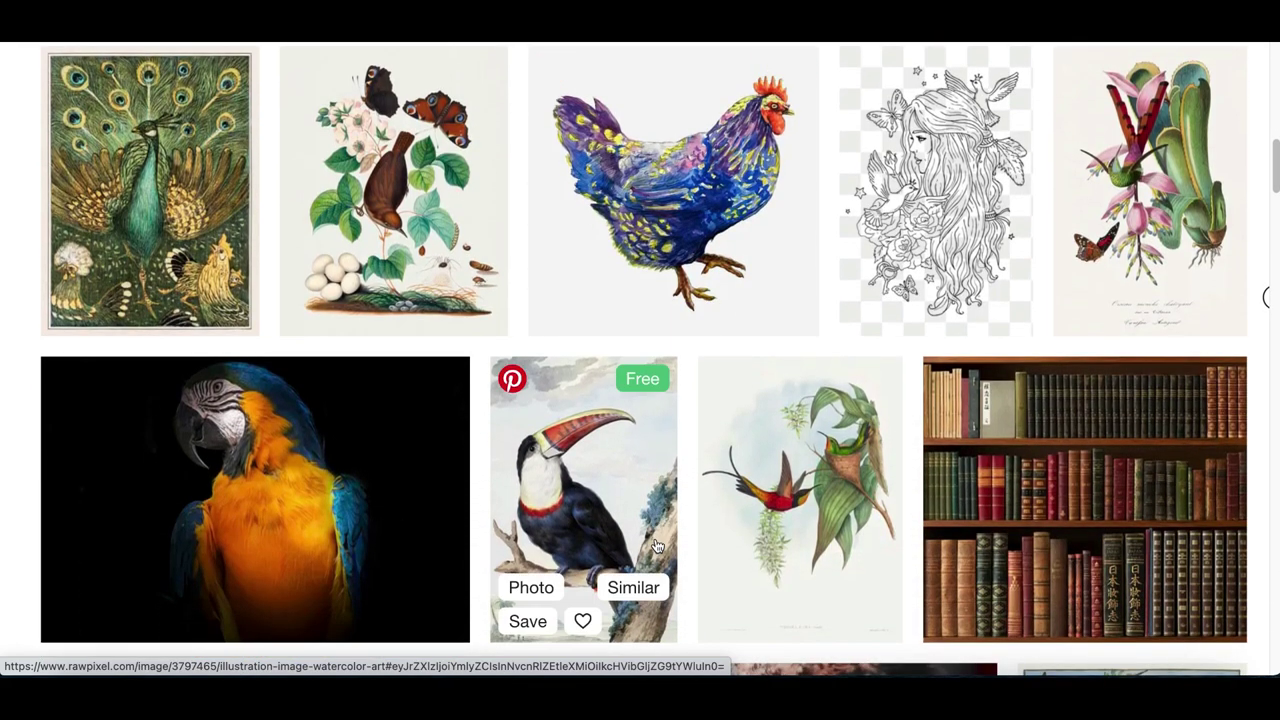
scroll(657, 545, "down", 4)
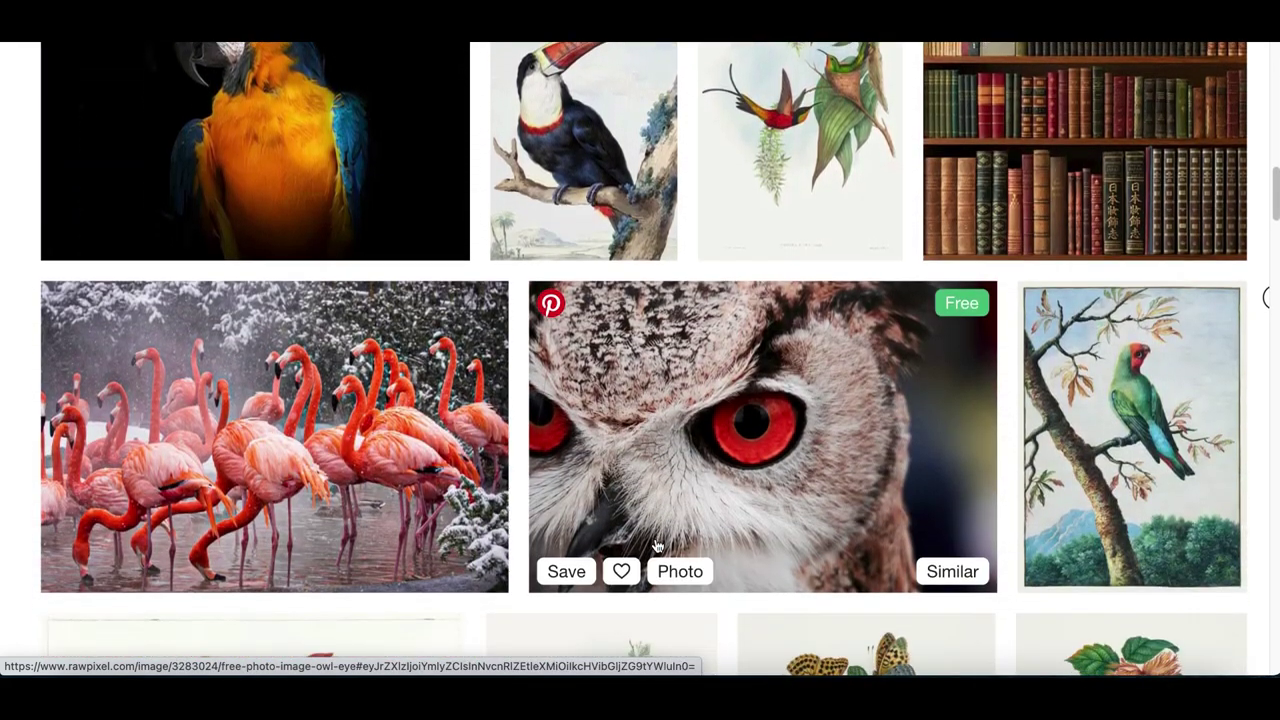
scroll(400, 309, "up", 3)
scroll(183, 383, "up", 5)
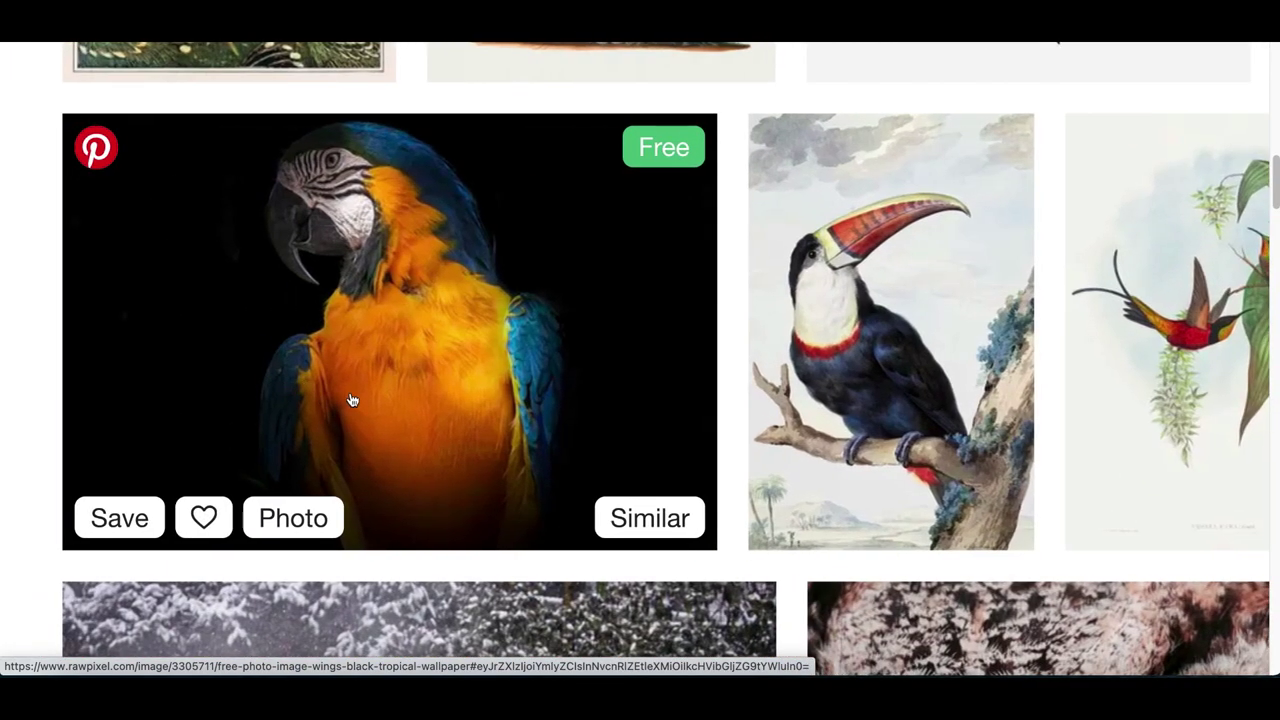
left_click(350, 400)
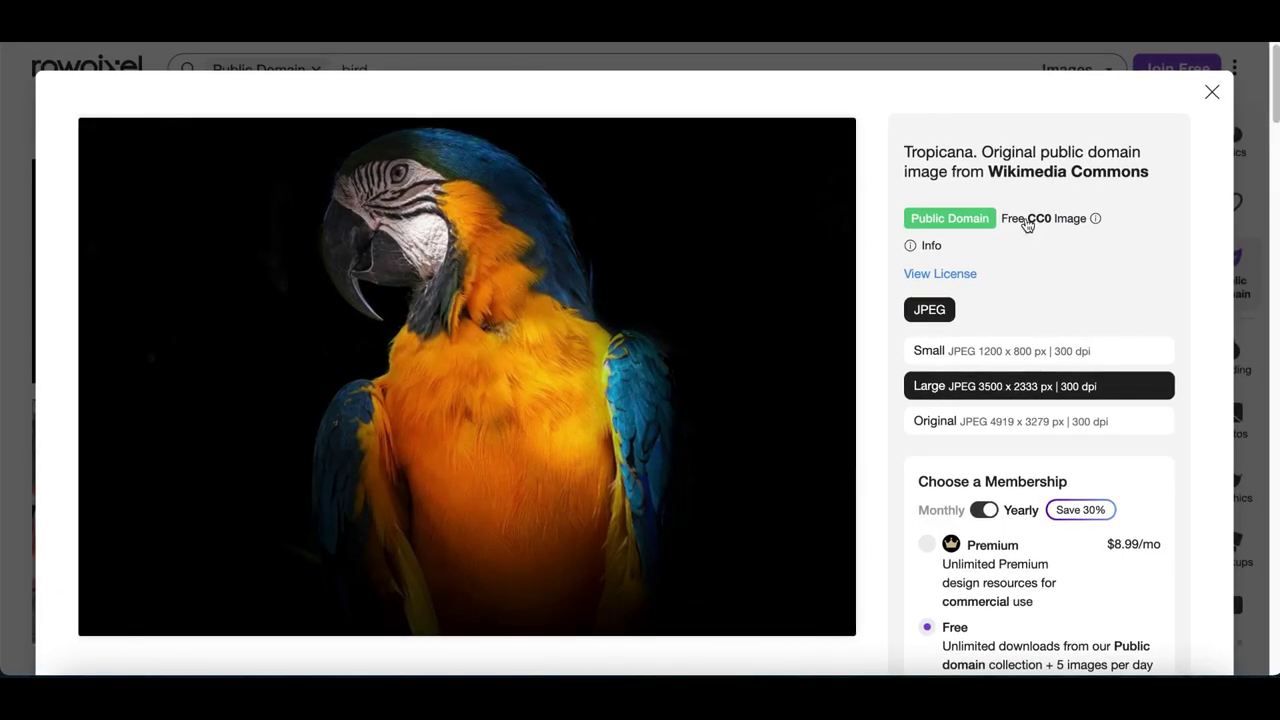
Download the large version of the macaw image
scroll(1025, 220, "up", 3)
scroll(903, 235, "down", 3)
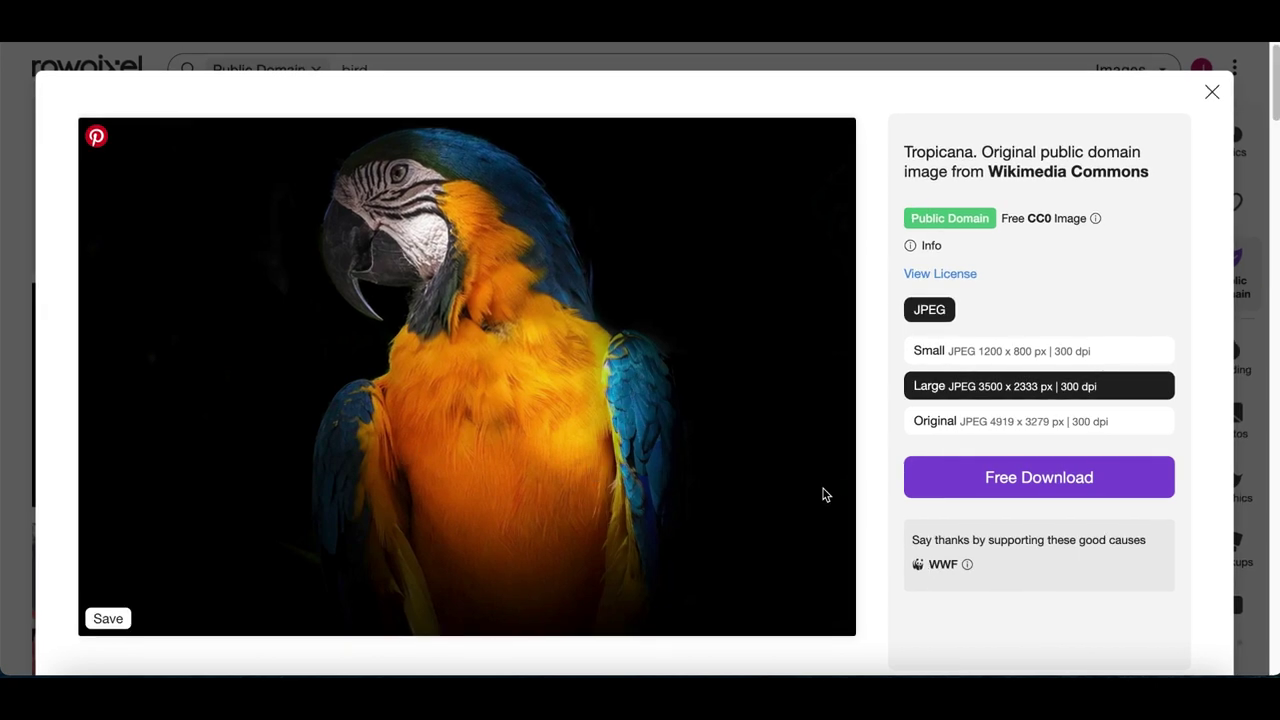
scroll(1046, 480, "up", 3)
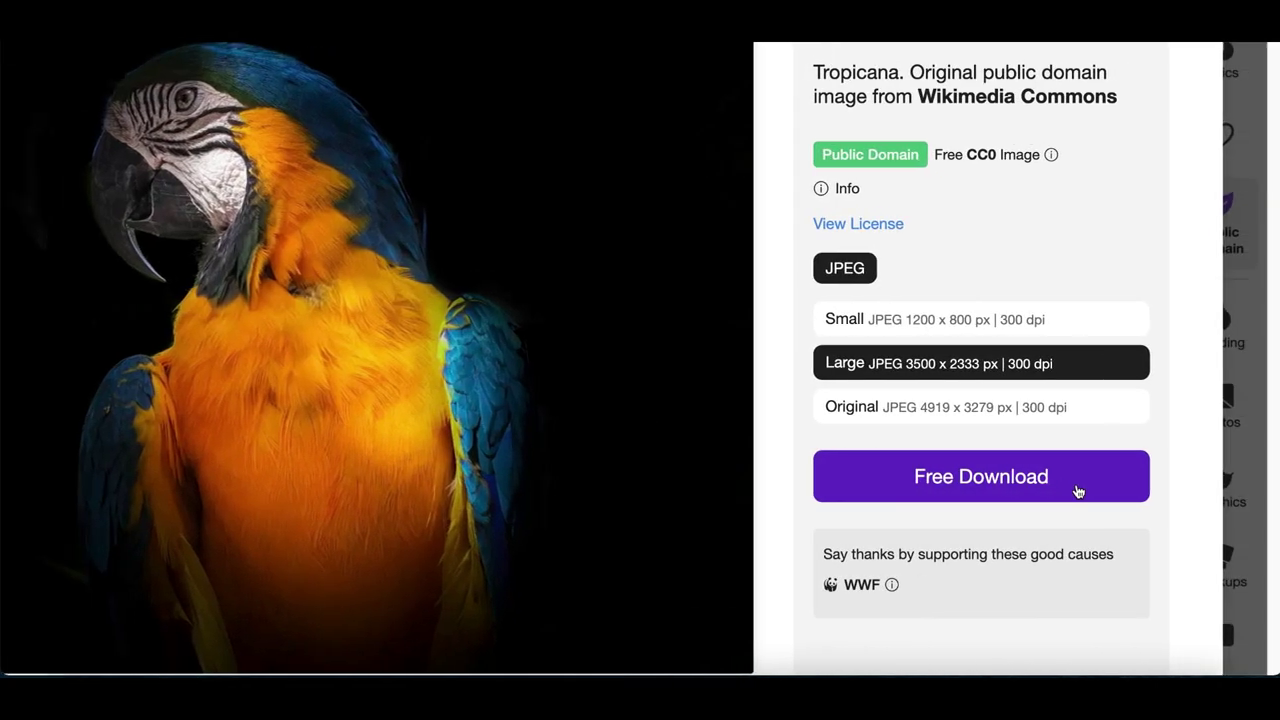
left_click(1022, 483)
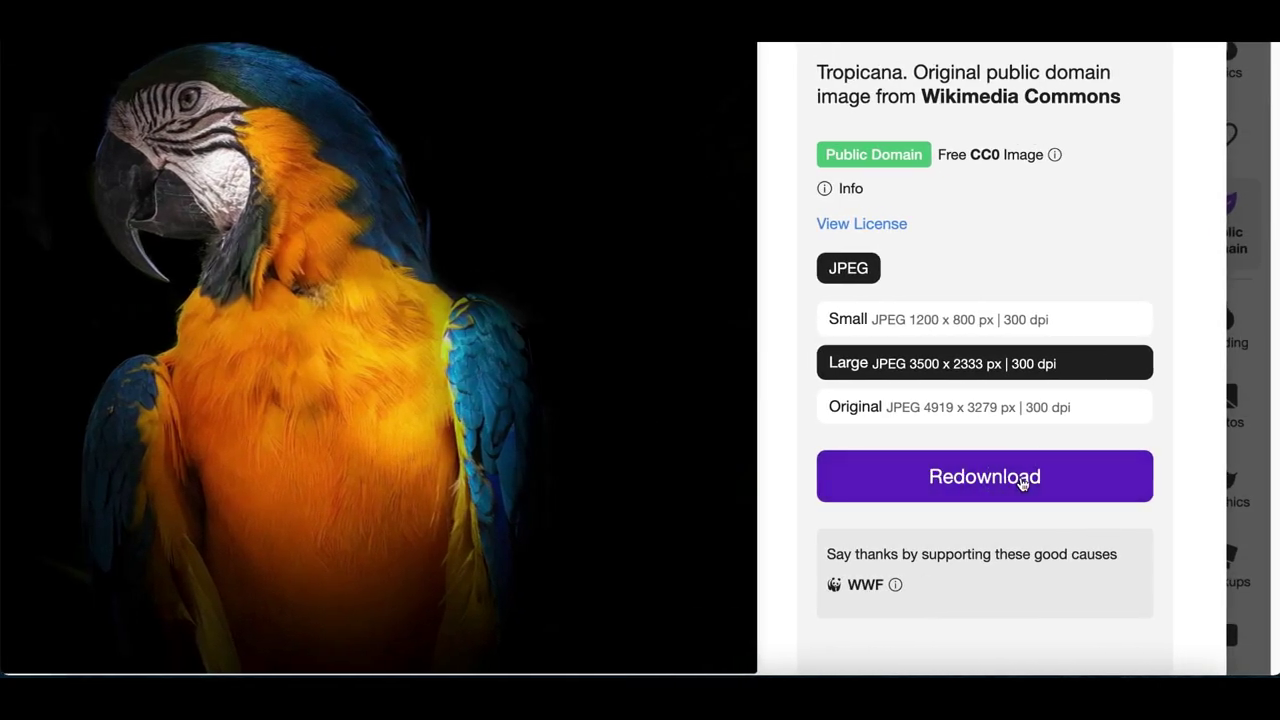
Close the macaw details and scroll through the Public Domain bird results
scroll(1060, 400, "up", 1)
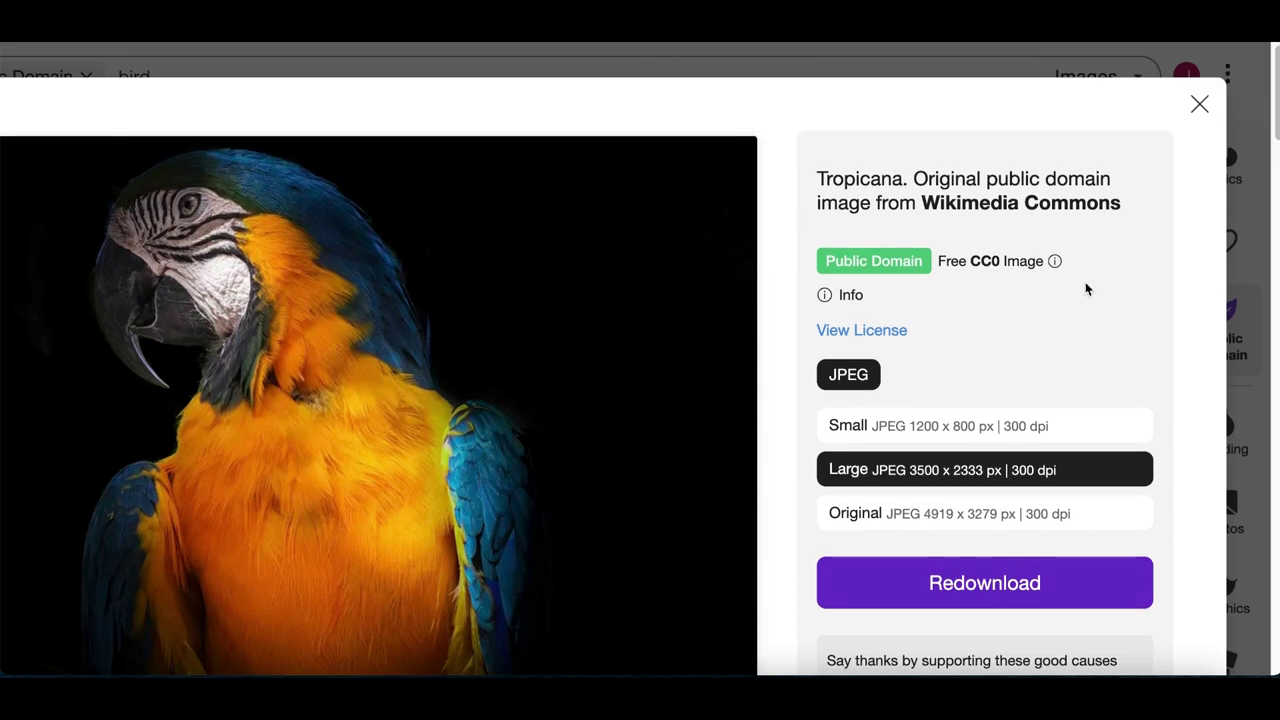
left_click(1199, 105)
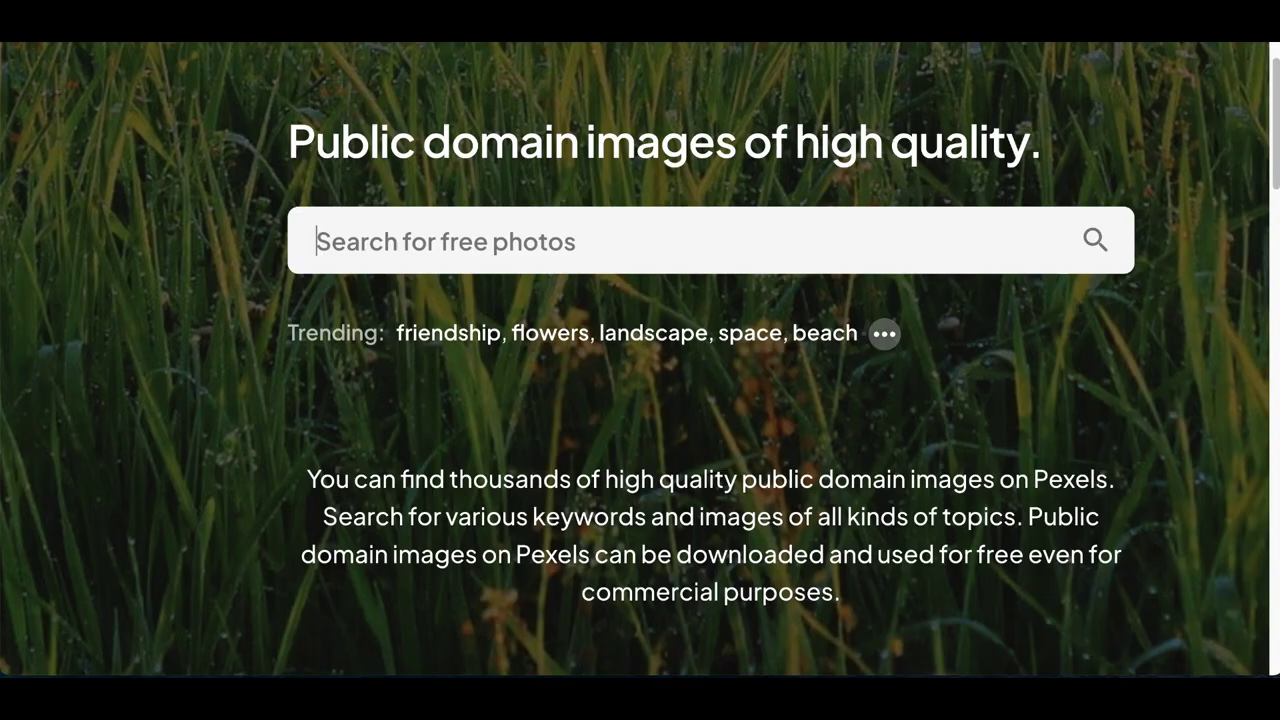
scroll(668, 412, "down", 1)
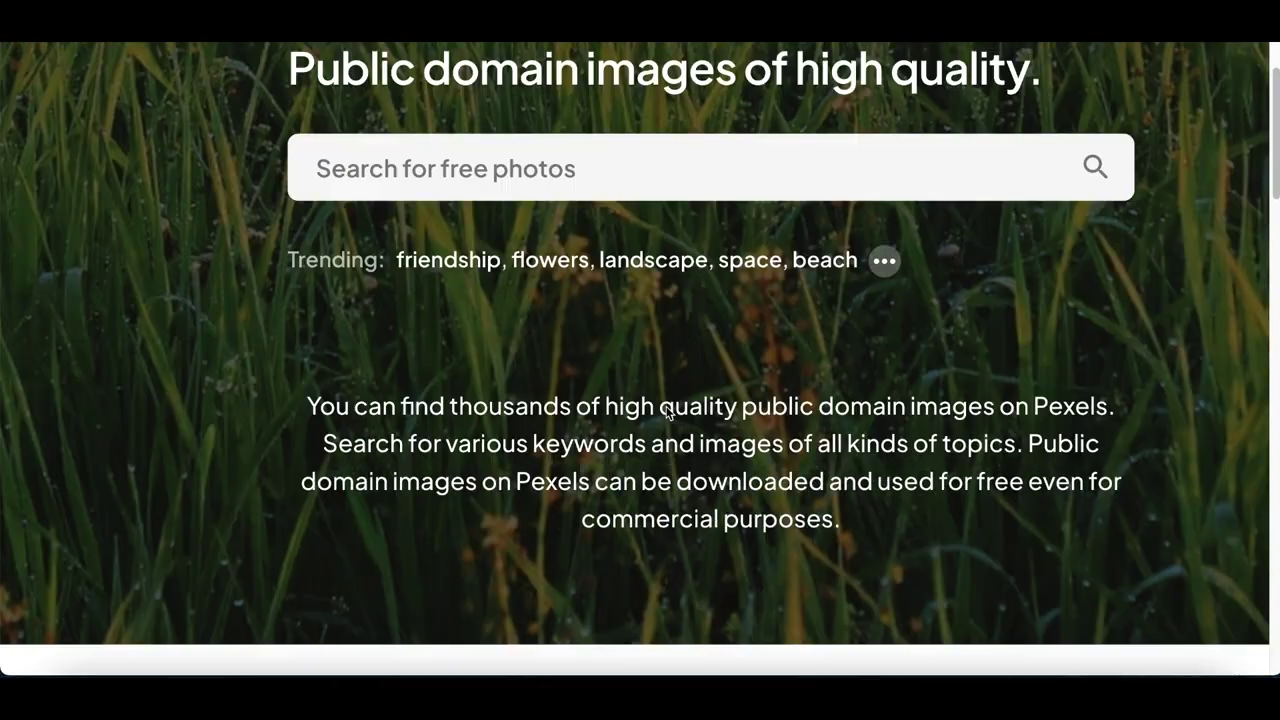
scroll(667, 412, "down", 15)
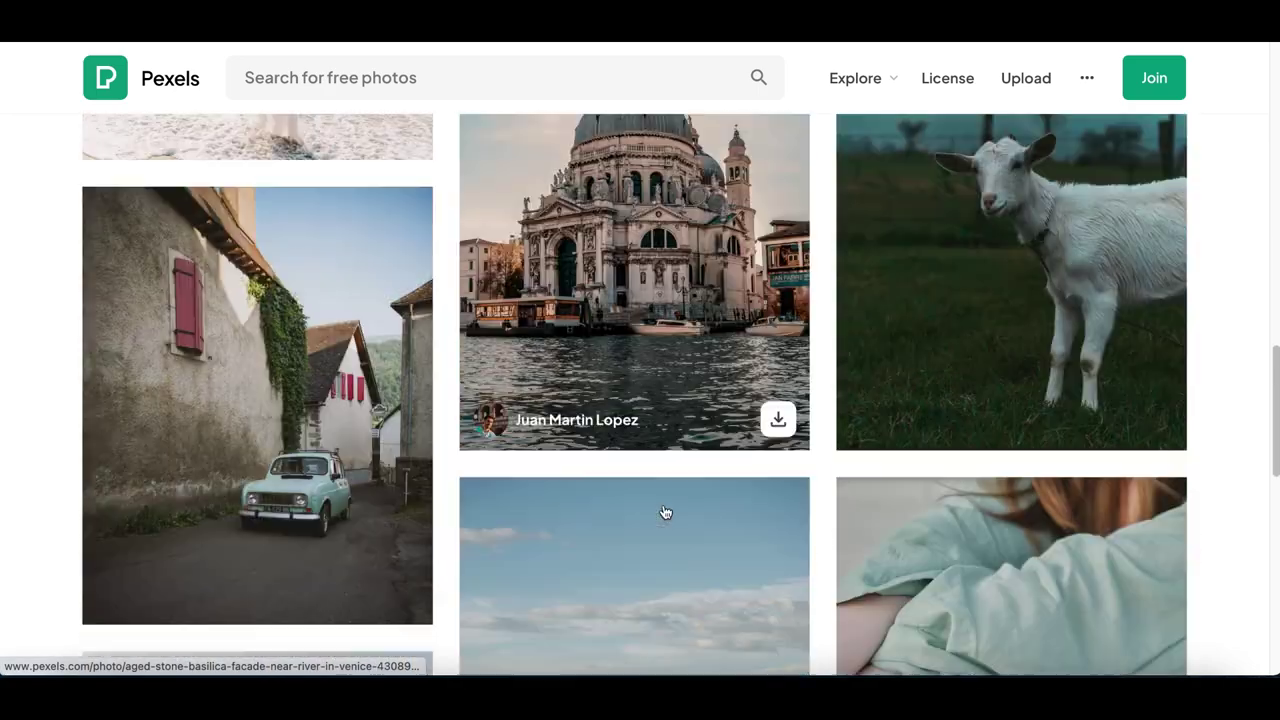
scroll(670, 350, "down", 3)
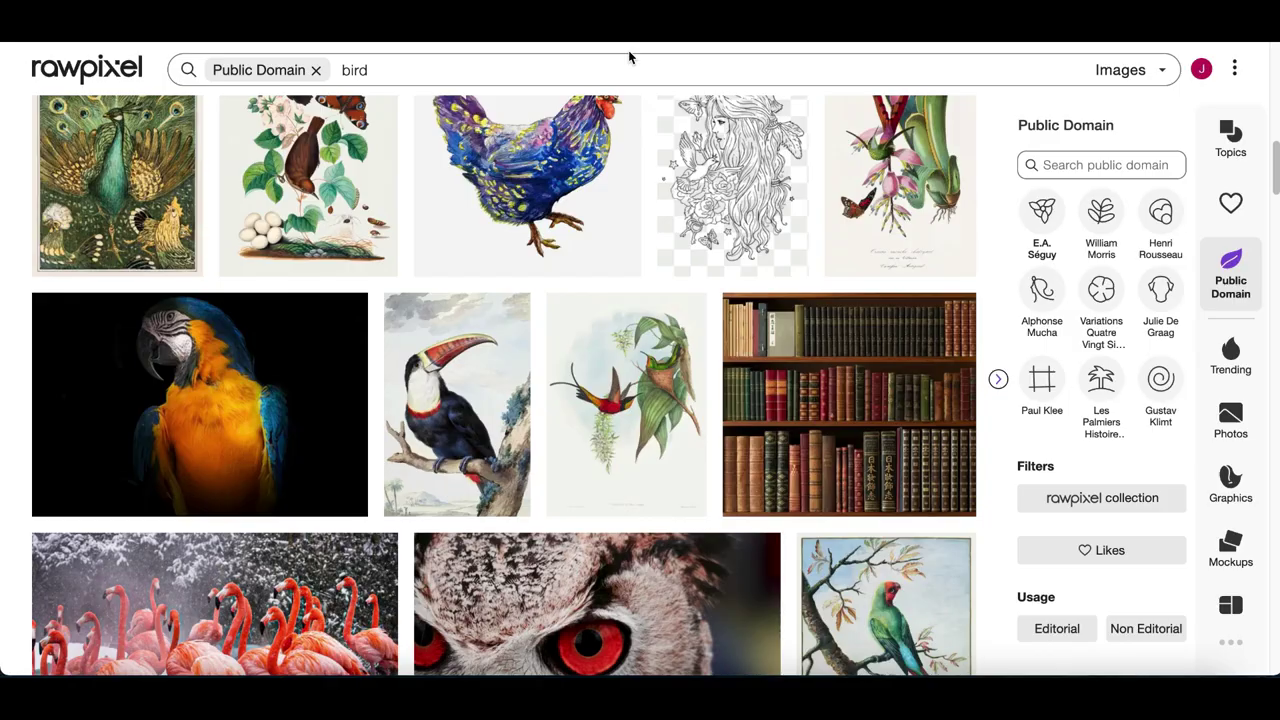
scroll(658, 248, "down", 2)
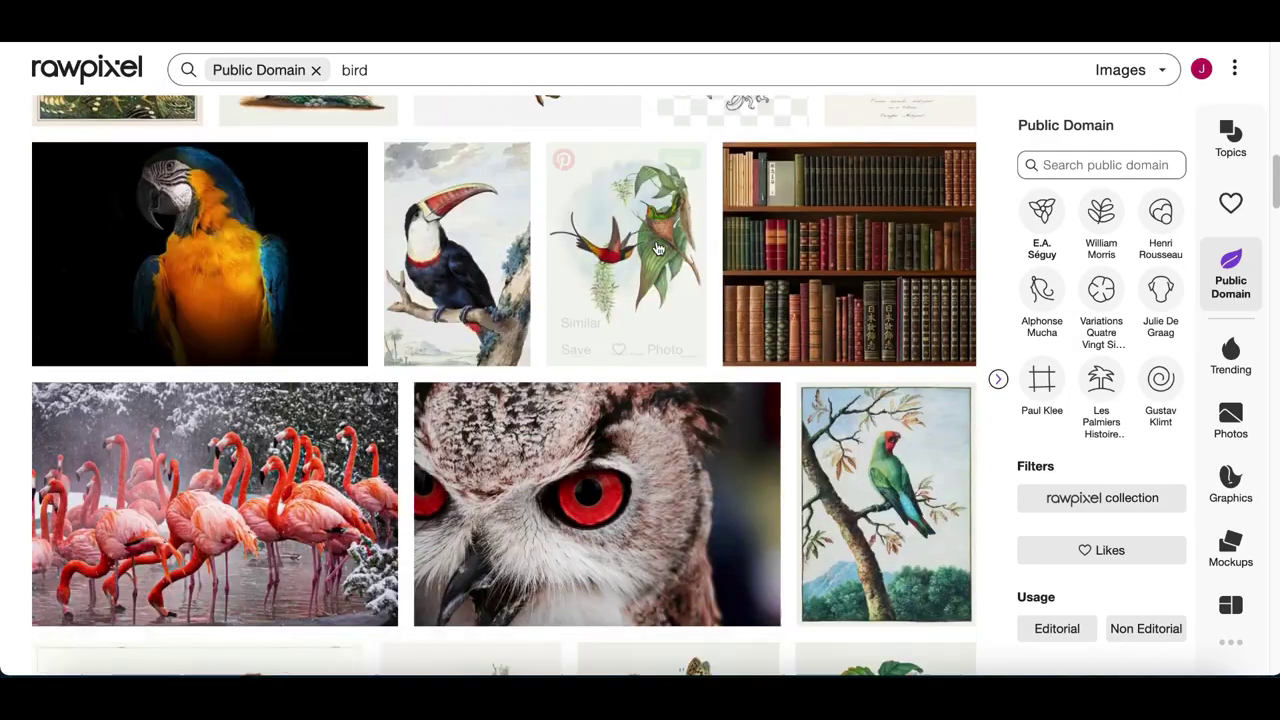
scroll(658, 248, "up", 10)
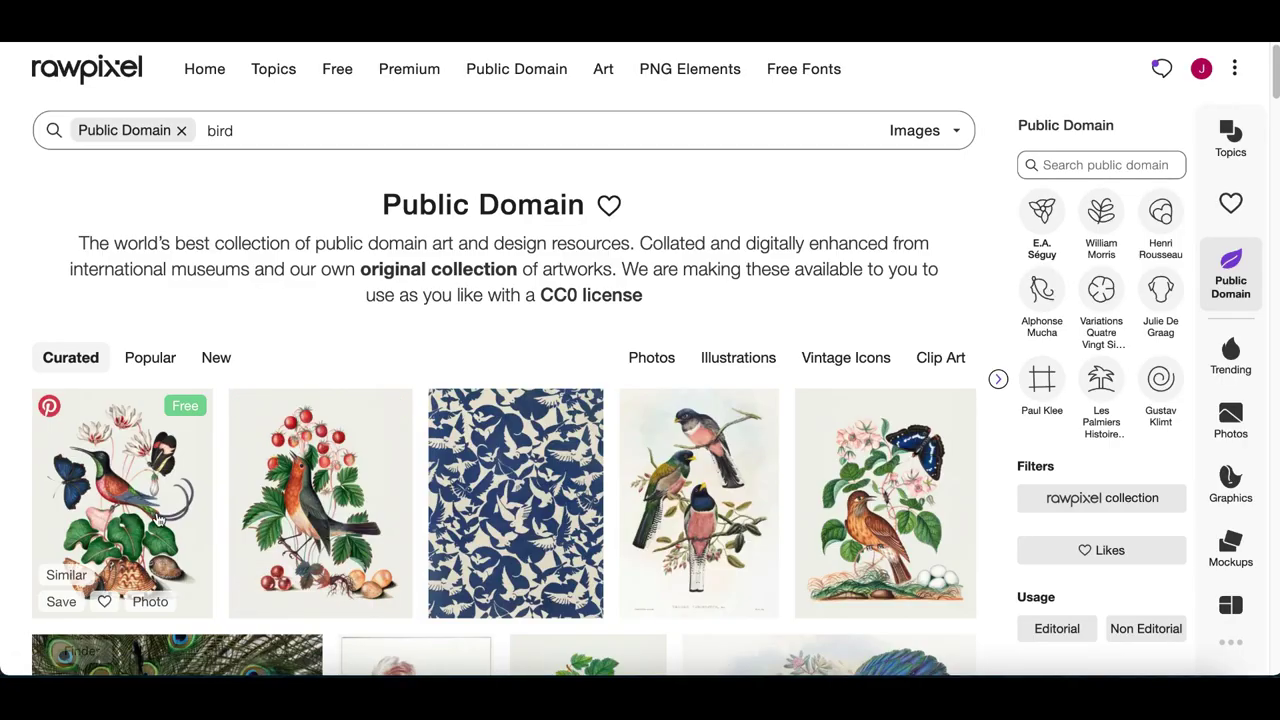
Preview the downloaded rawpixel macaw JPG from Finder's Downloads folder at full size
scroll(120, 500, "down", 5)
left_click(82, 690)
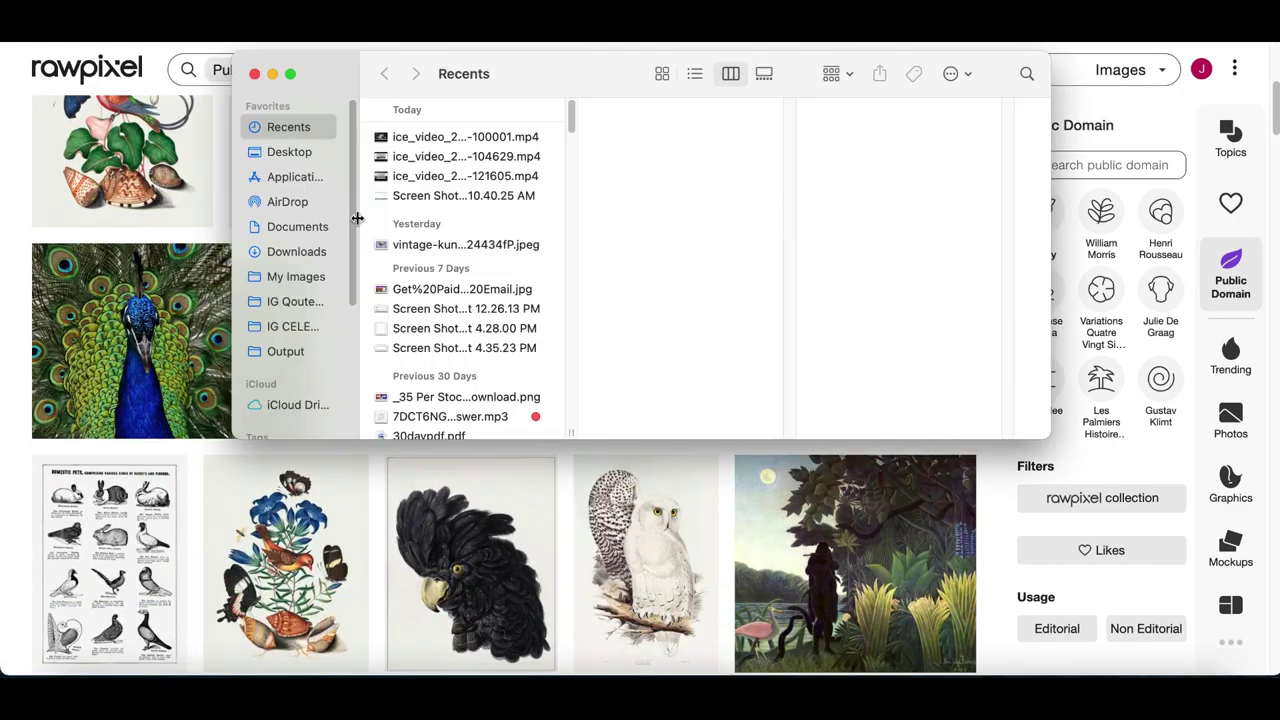
left_click(314, 250)
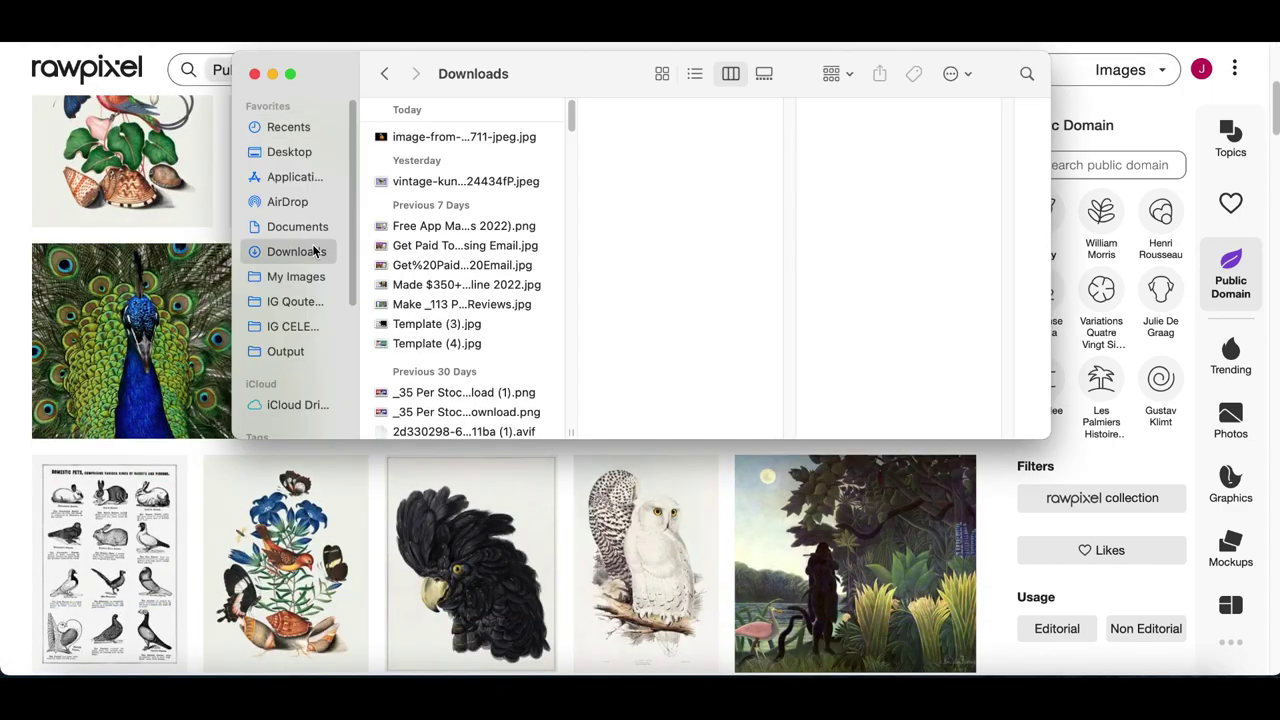
left_click(467, 136)
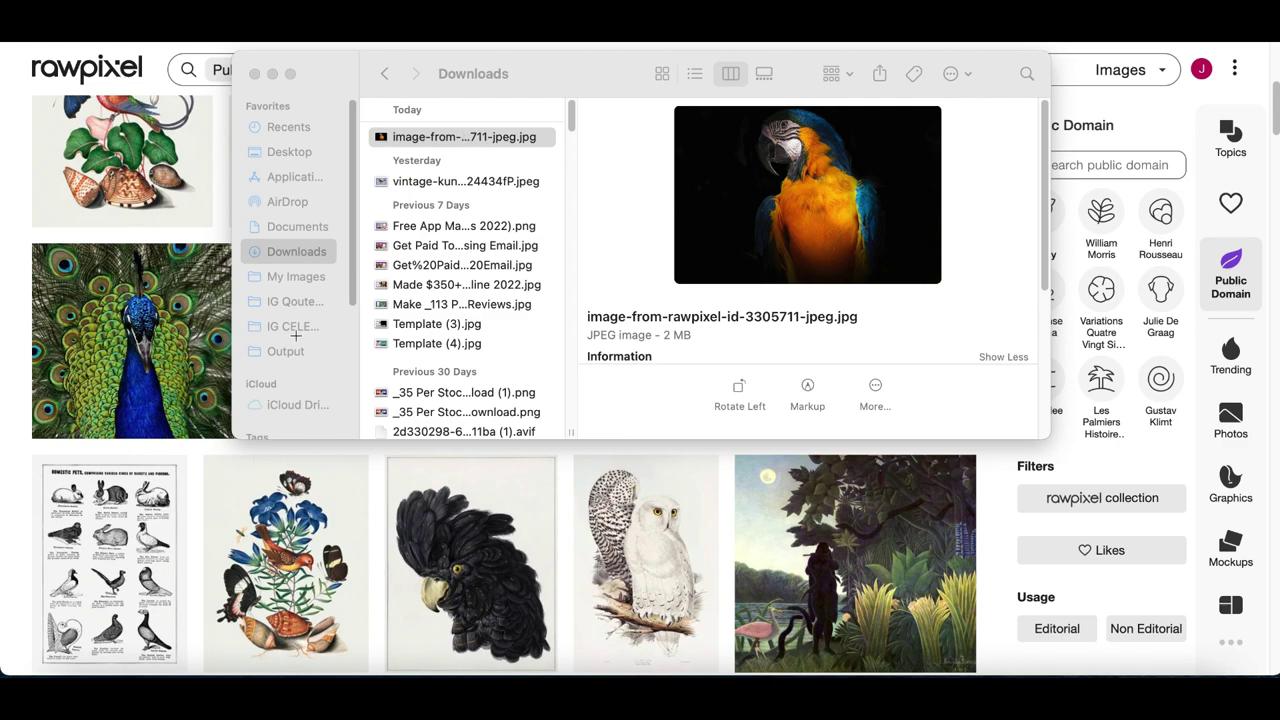
key("space")
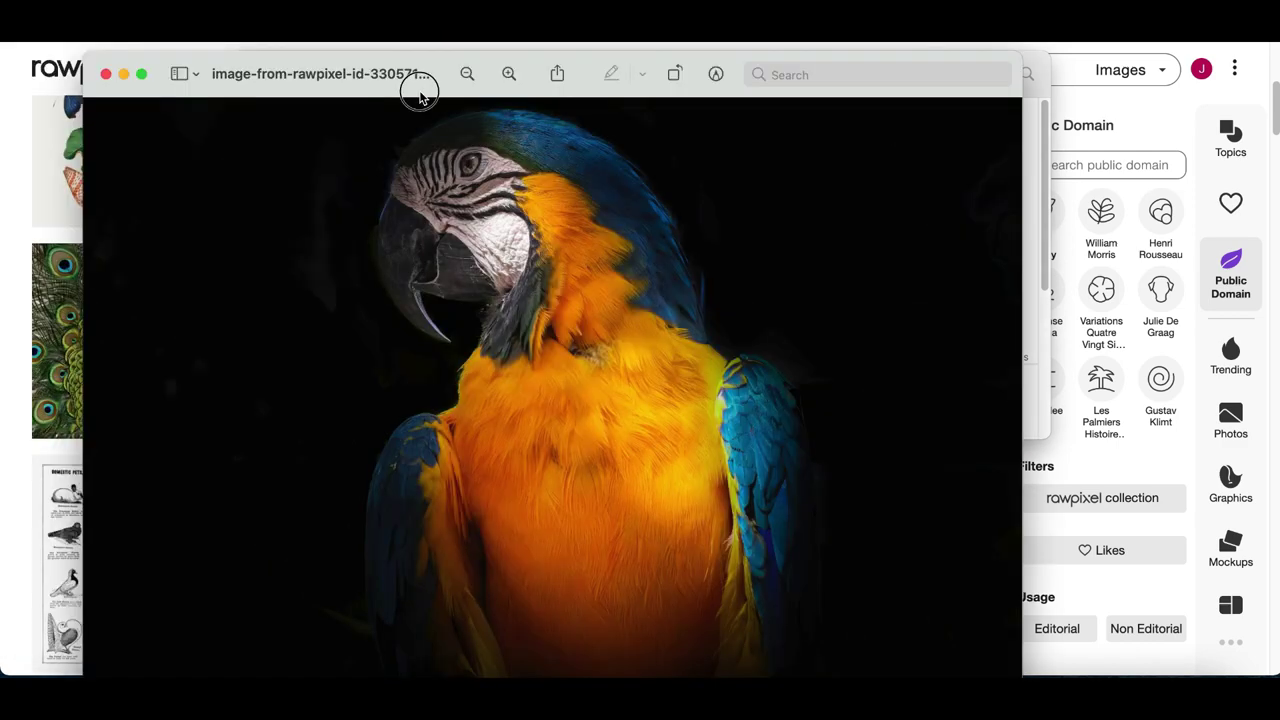
left_click_drag(417, 91, 614, 171)
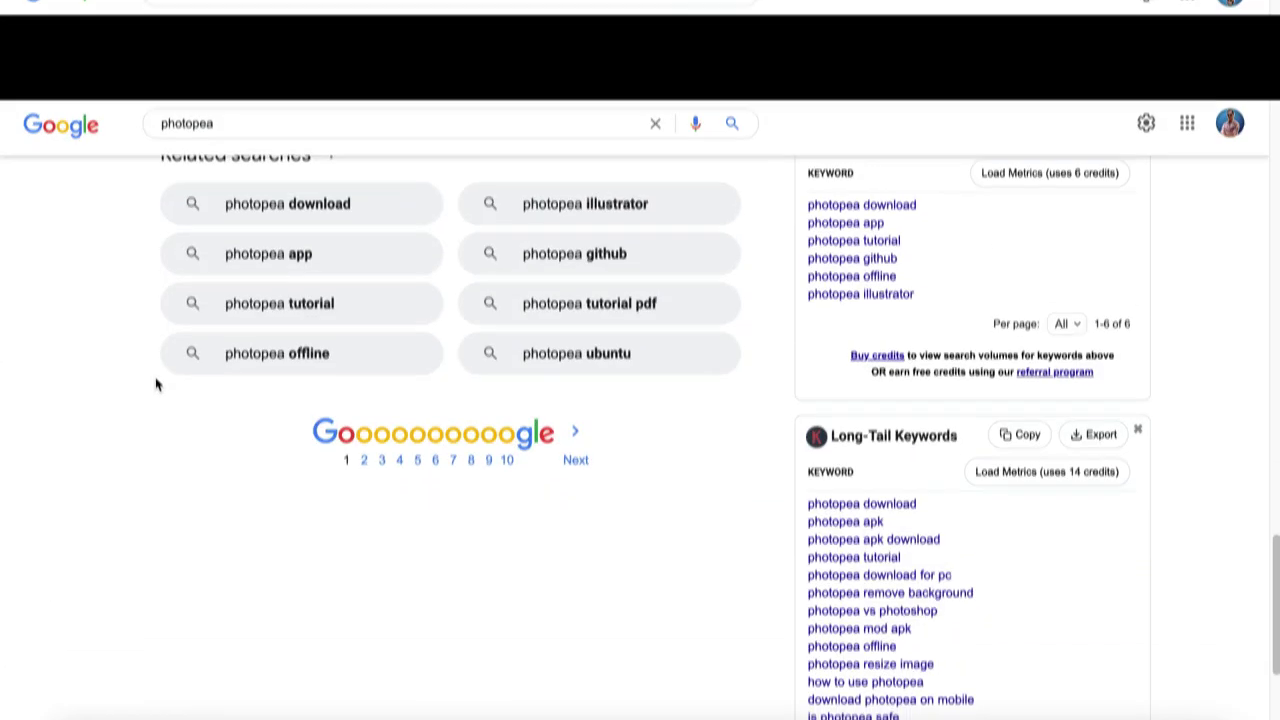
Follow the 'Photopea | Online Photo Editor' link from the 'photopea' Google results
scroll(157, 380, "up", 15)
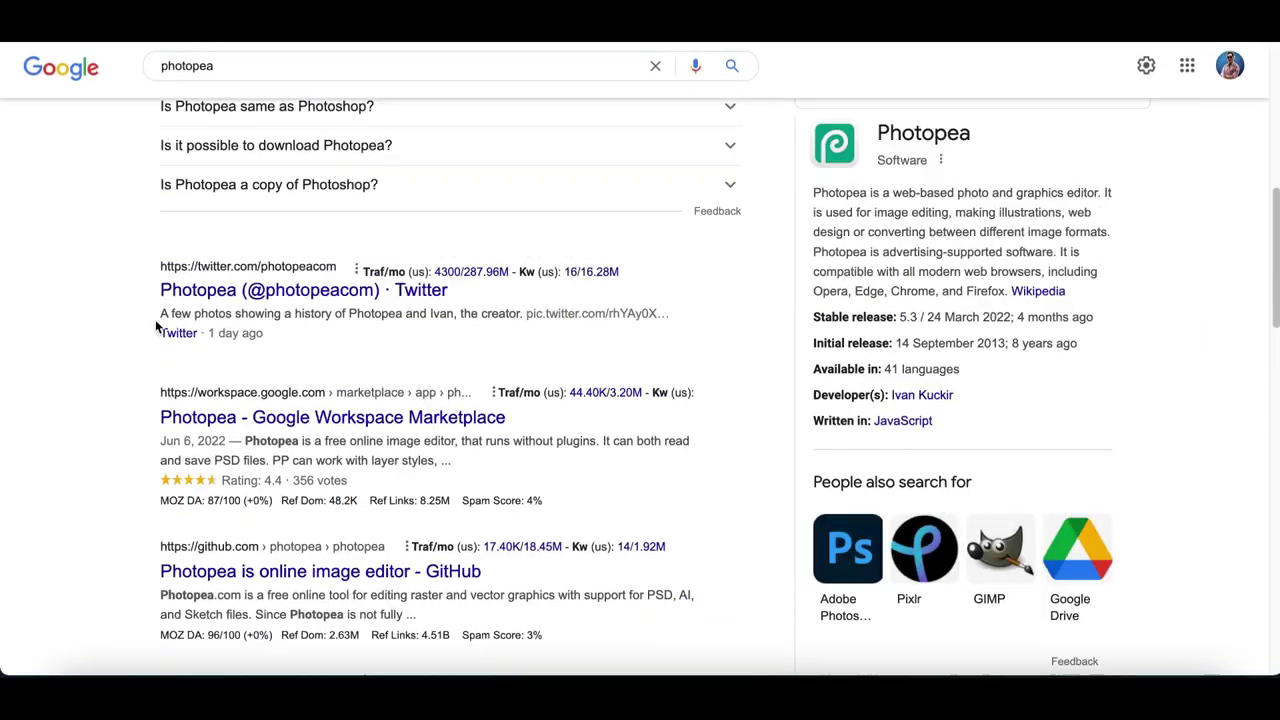
scroll(155, 325, "up", 3)
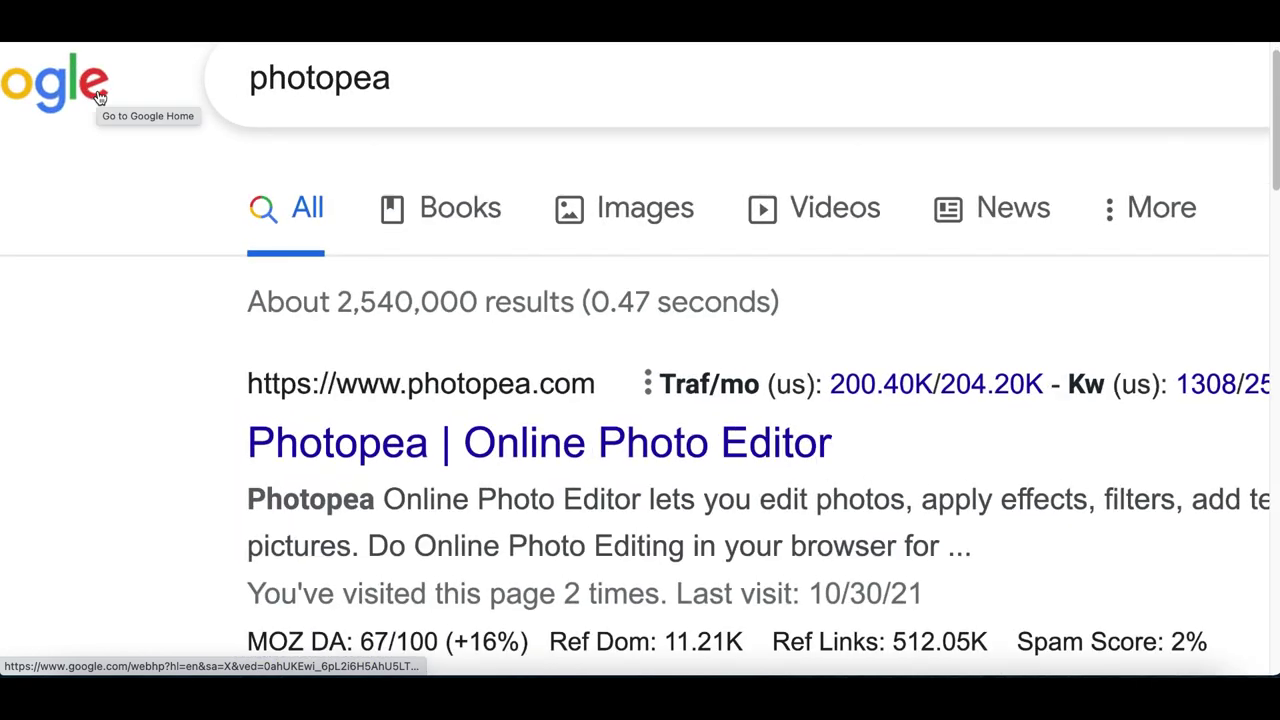
scroll(100, 97, "left", 3)
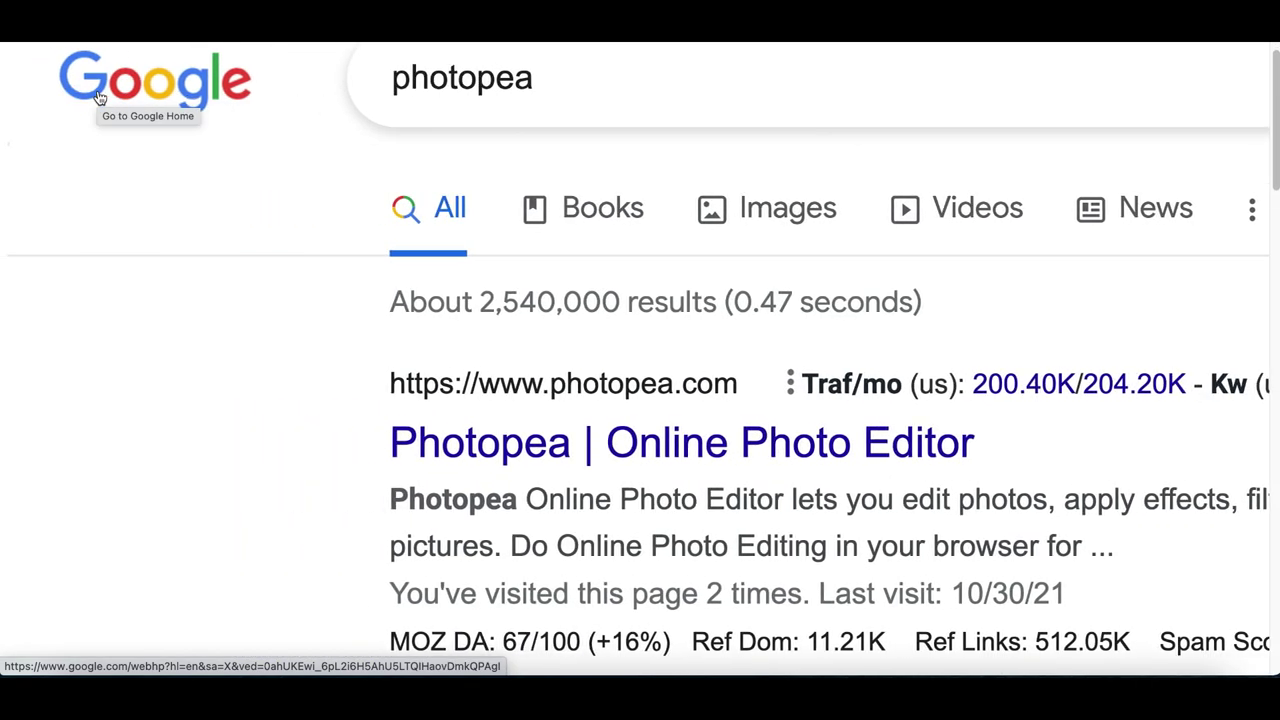
scroll(98, 97, "up", 1)
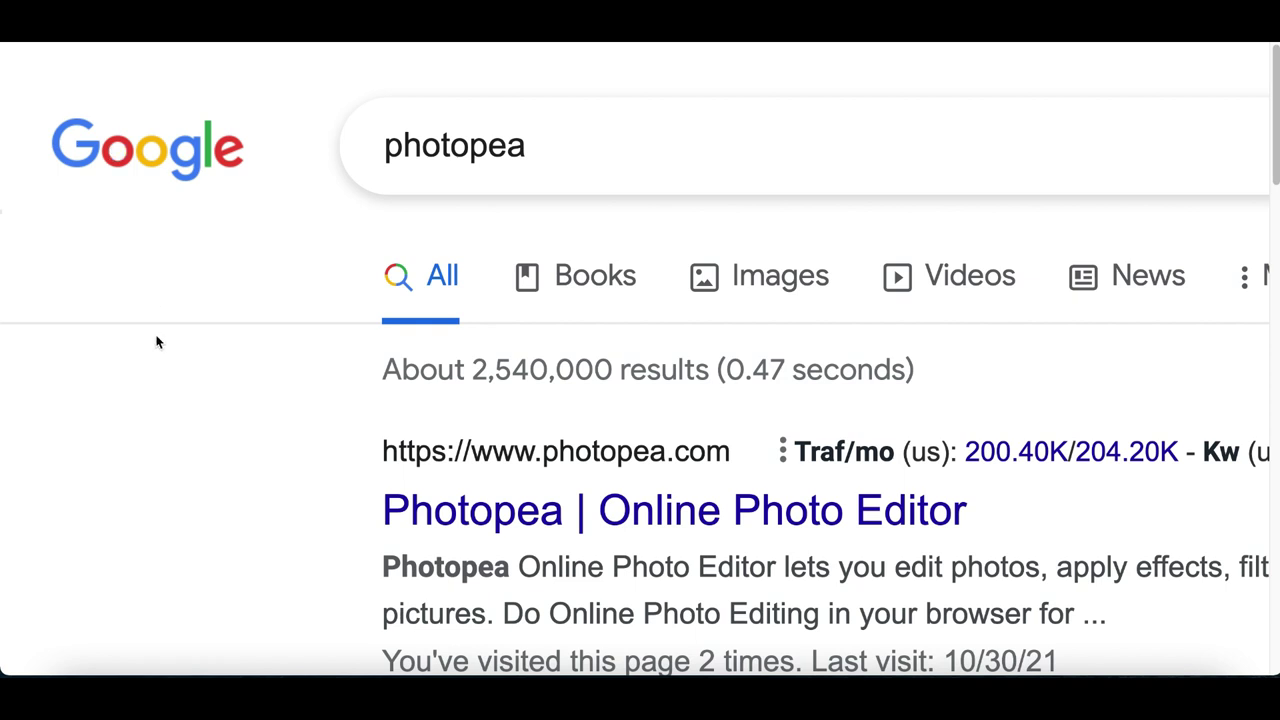
scroll(157, 345, "down", 1)
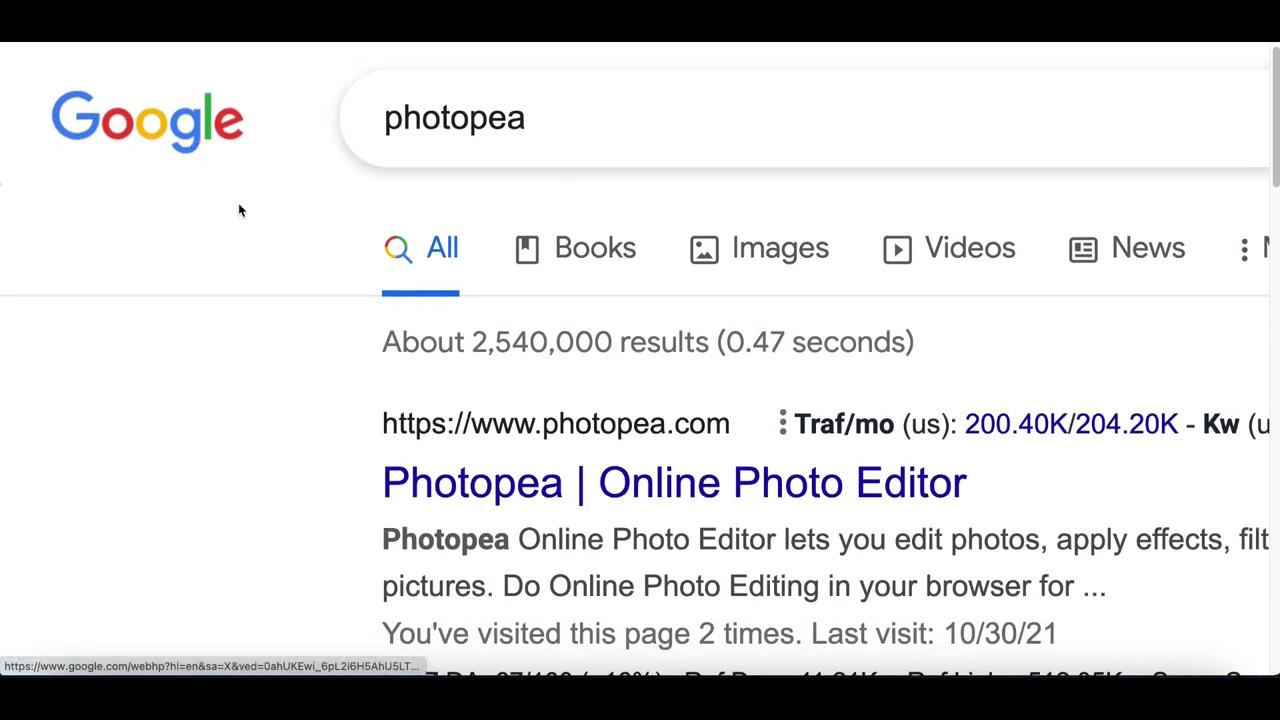
left_click_drag(386, 118, 488, 118)
left_click(232, 278)
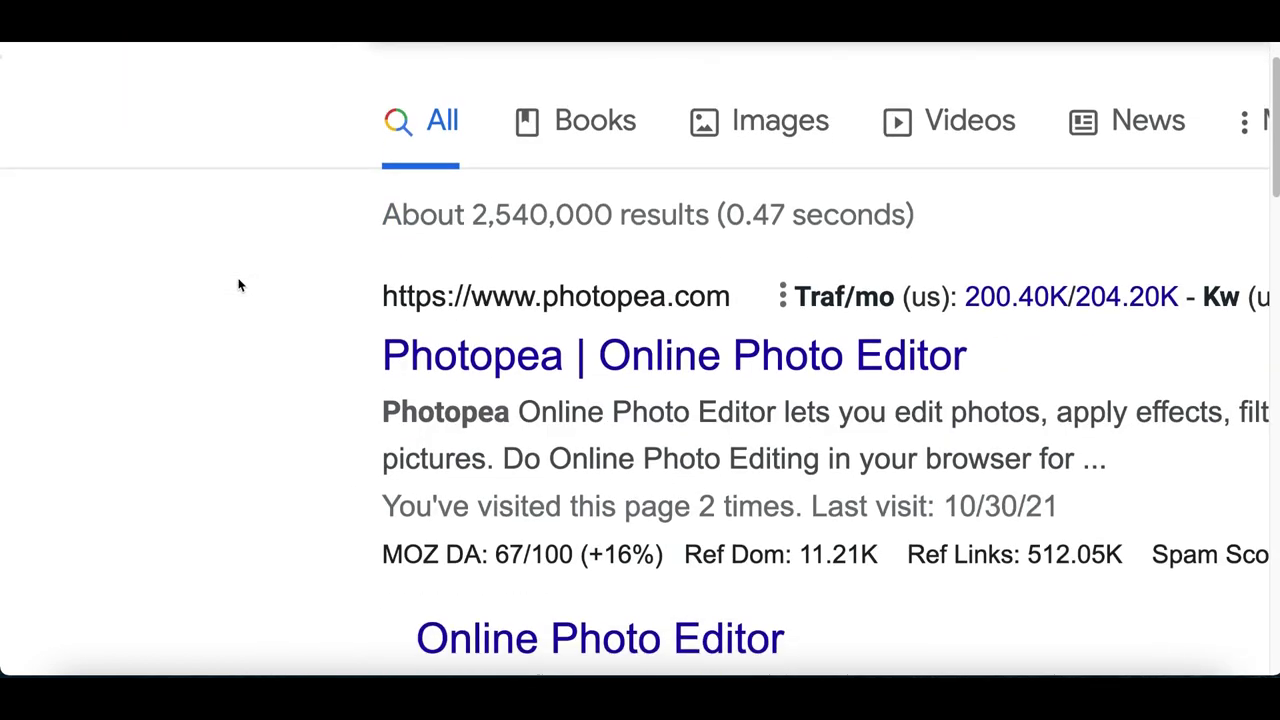
scroll(440, 227, "down", 2)
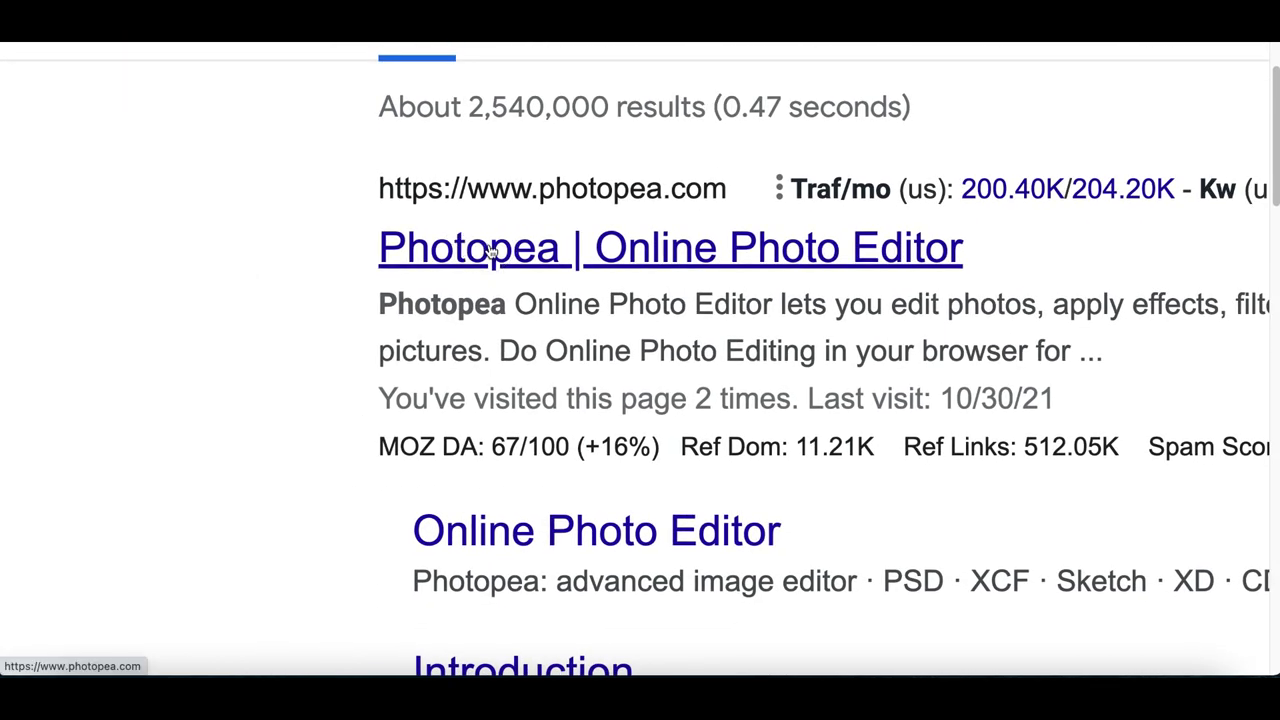
left_click(491, 250)
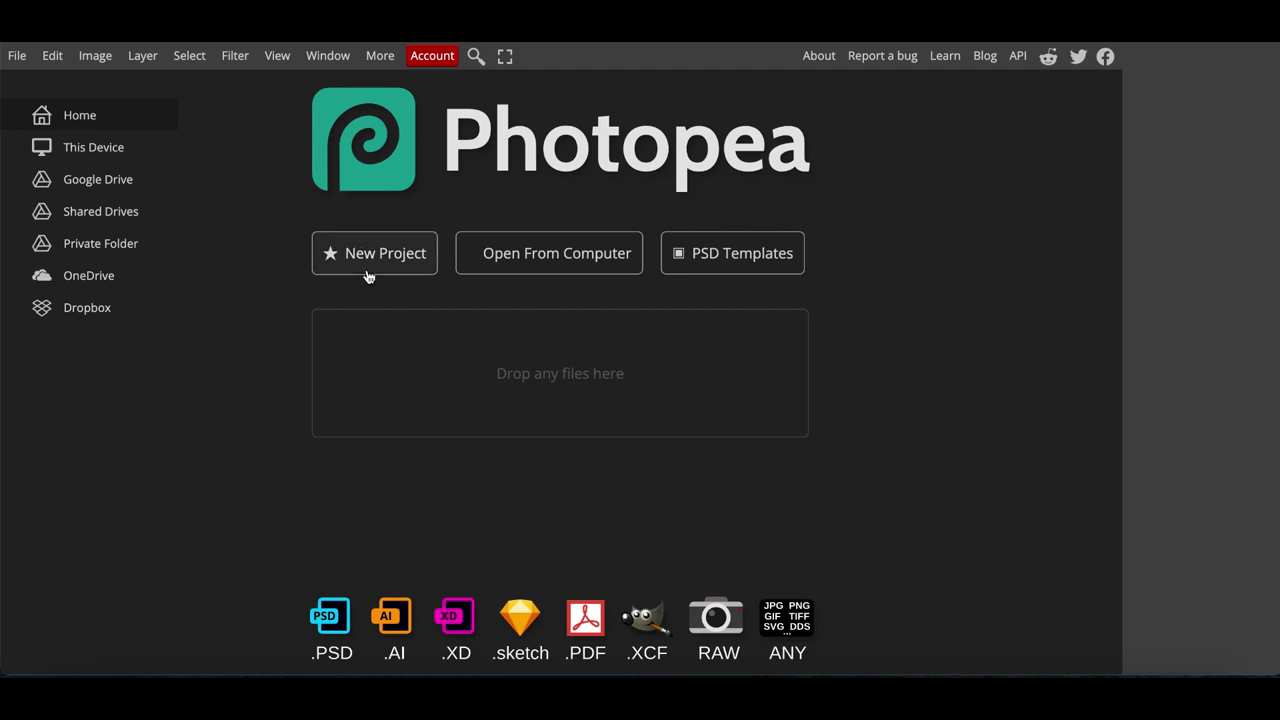
Open the image-from-rawpixel JPG from Downloads via Open From Computer, then select the Eyedropper
left_click(537, 262)
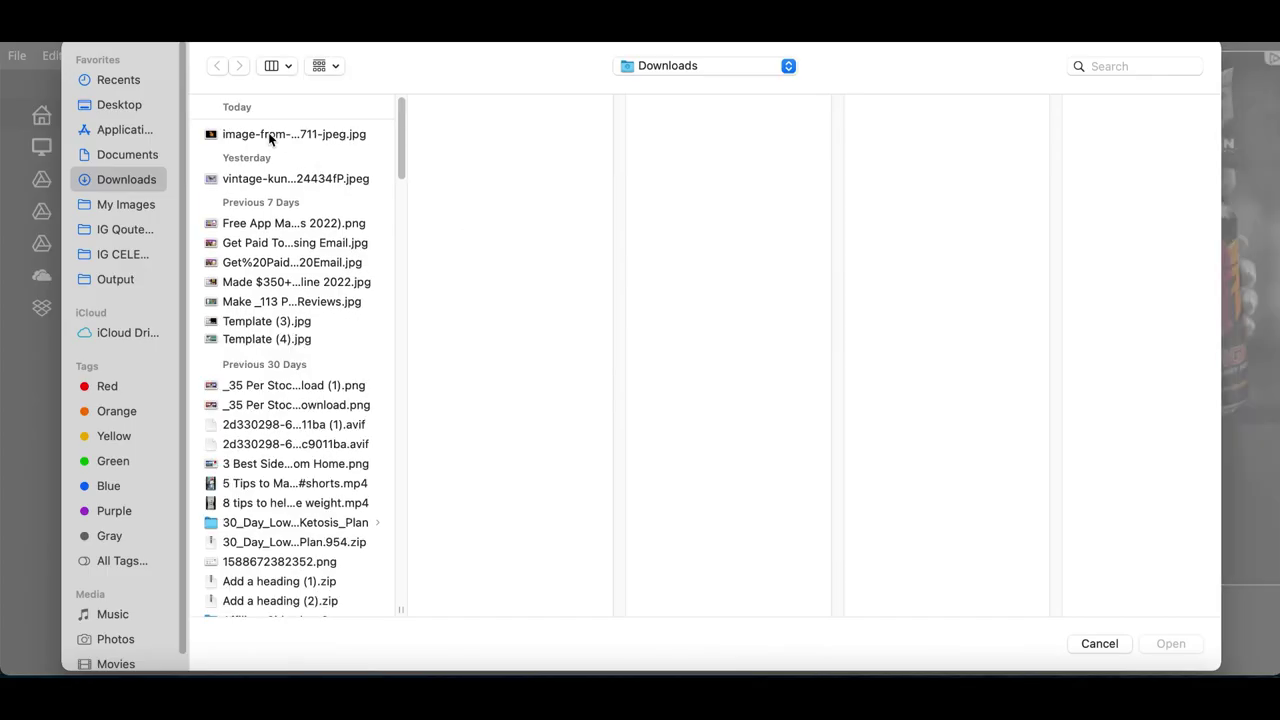
left_click(270, 136)
double_click(270, 136)
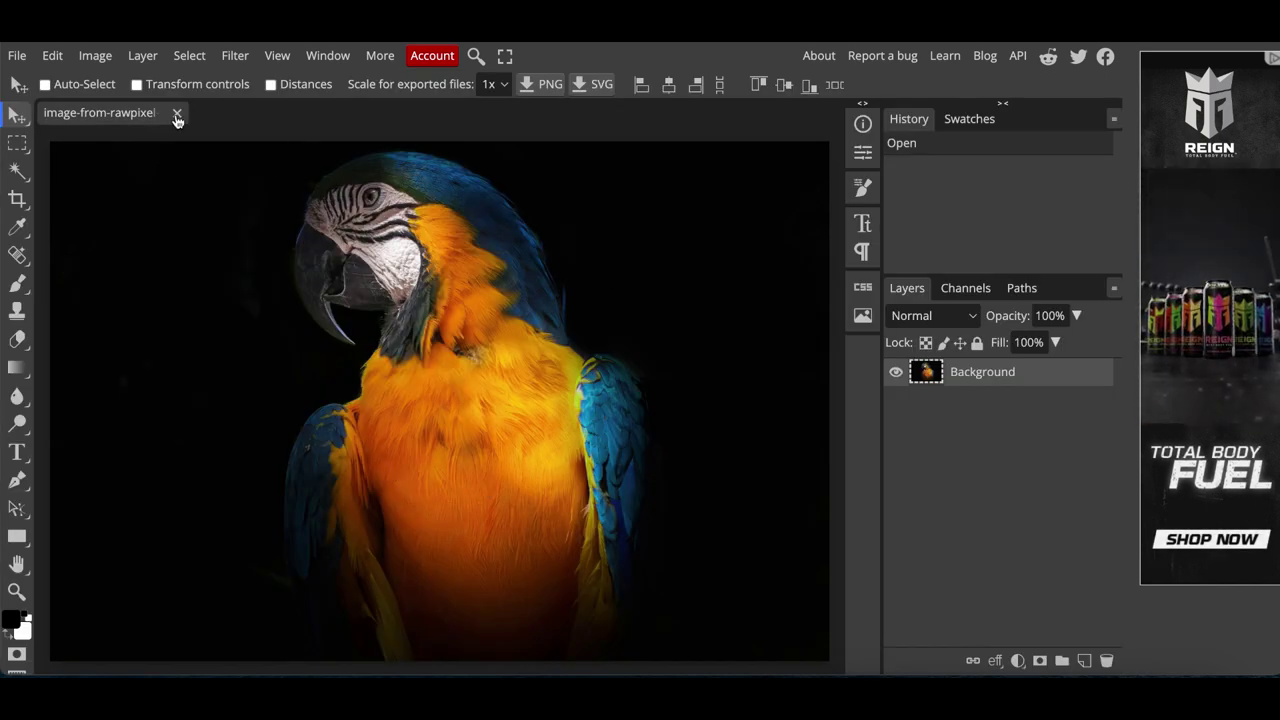
left_click(18, 228)
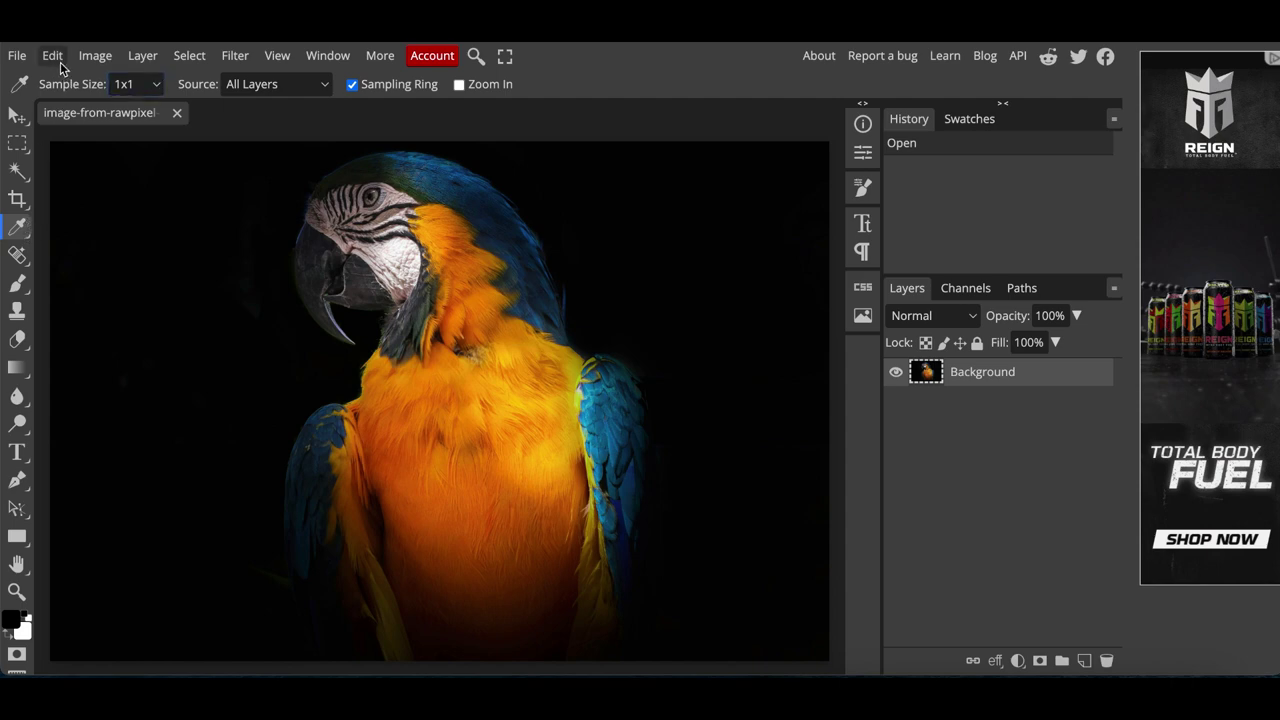
Set Brightness/Contrast on the macaw photo to brightness 64 and contrast 9
left_click(93, 56)
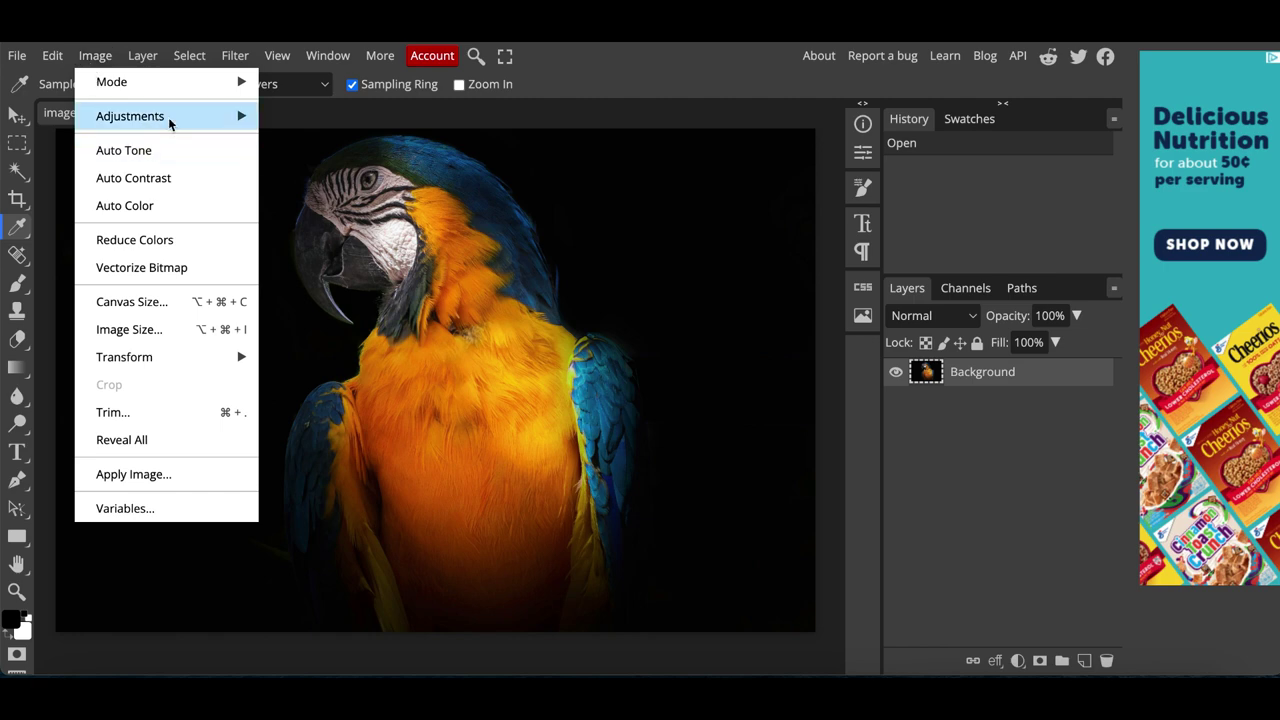
mouse_move(191, 117)
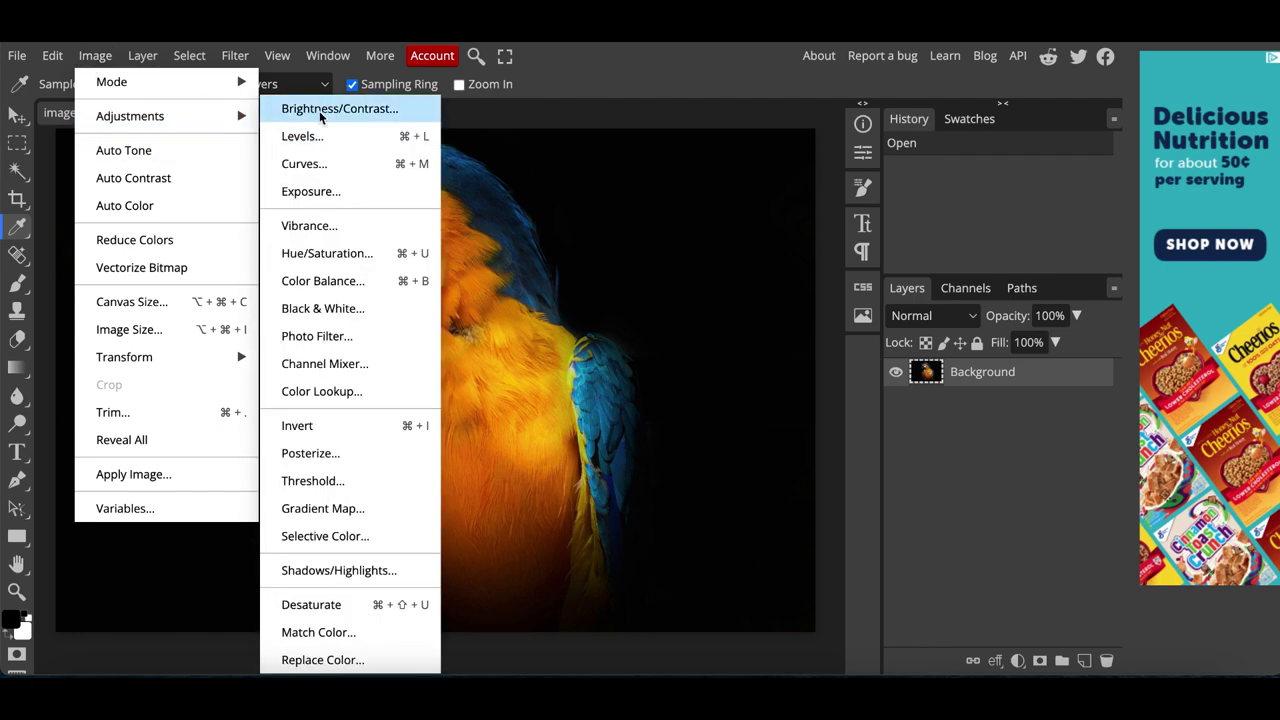
left_click(320, 118)
left_click_drag(322, 204, 577, 403)
left_click_drag(546, 447, 598, 448)
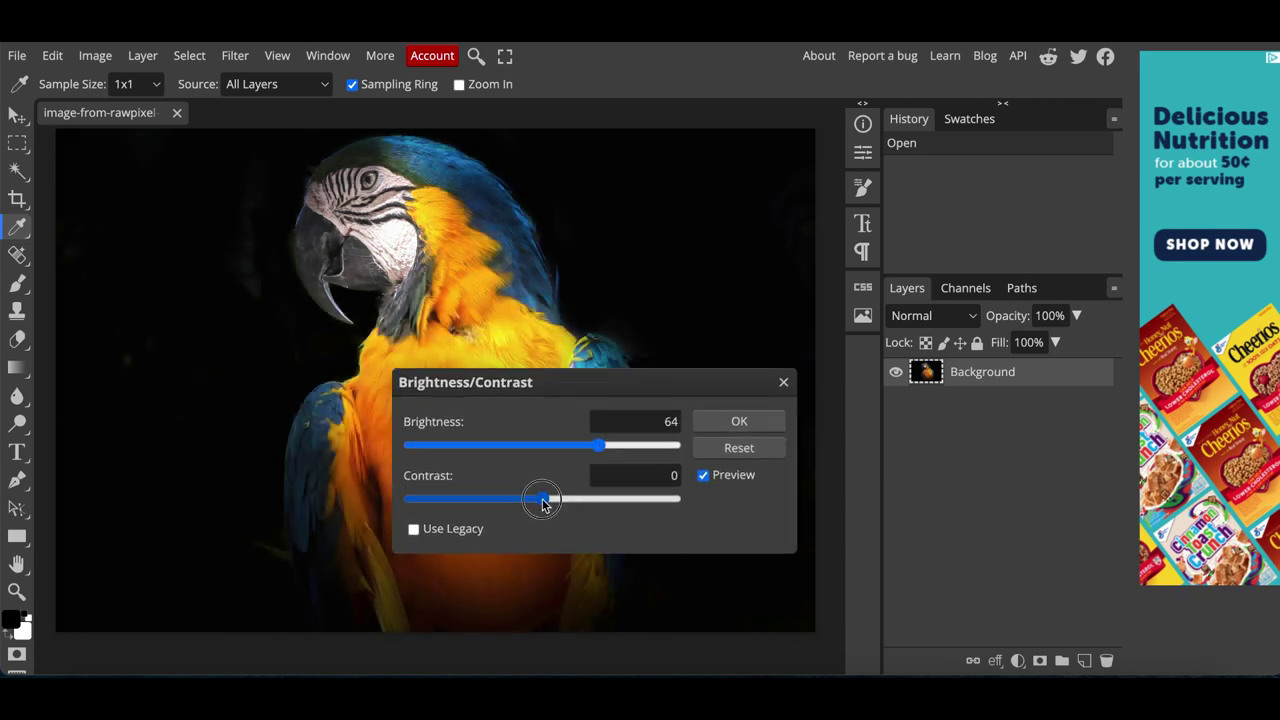
mouse_move(543, 503)
left_mouse_down()
mouse_move(487, 501)
mouse_move(555, 499)
left_mouse_up()
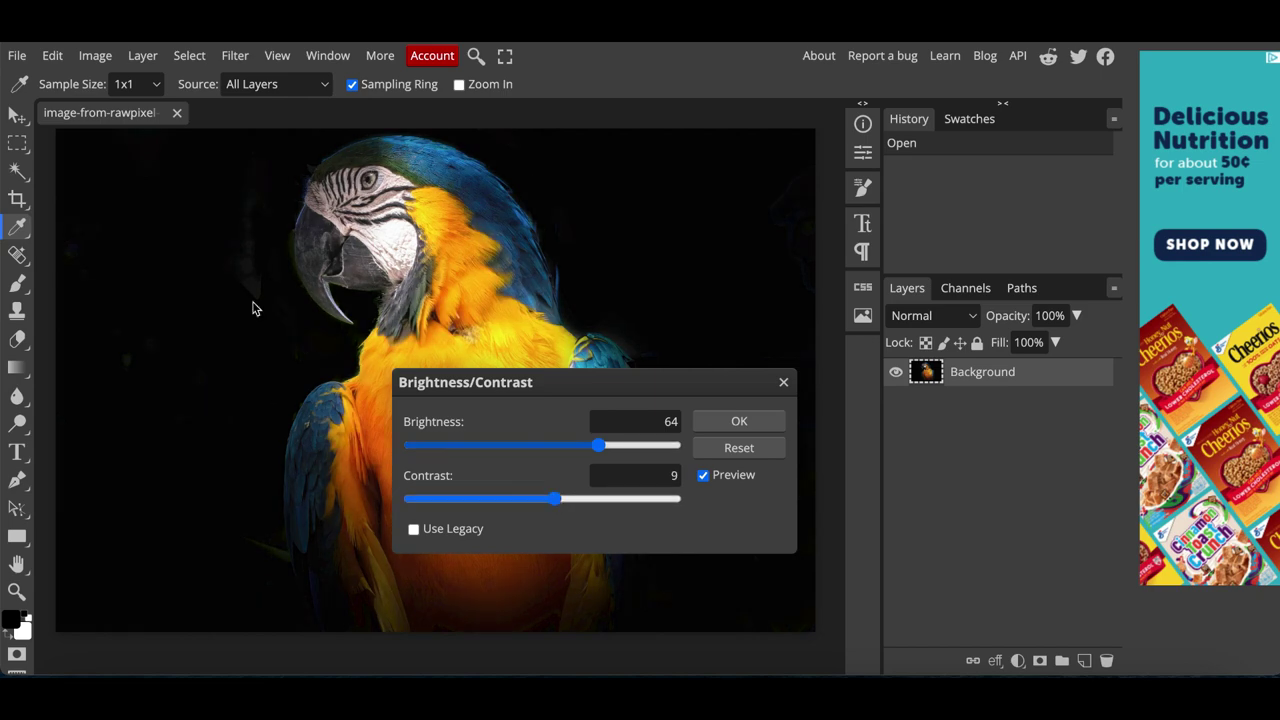
Confirm Brightness/Contrast, then bend the RGB curve upward in Curves and apply it
left_click(739, 421)
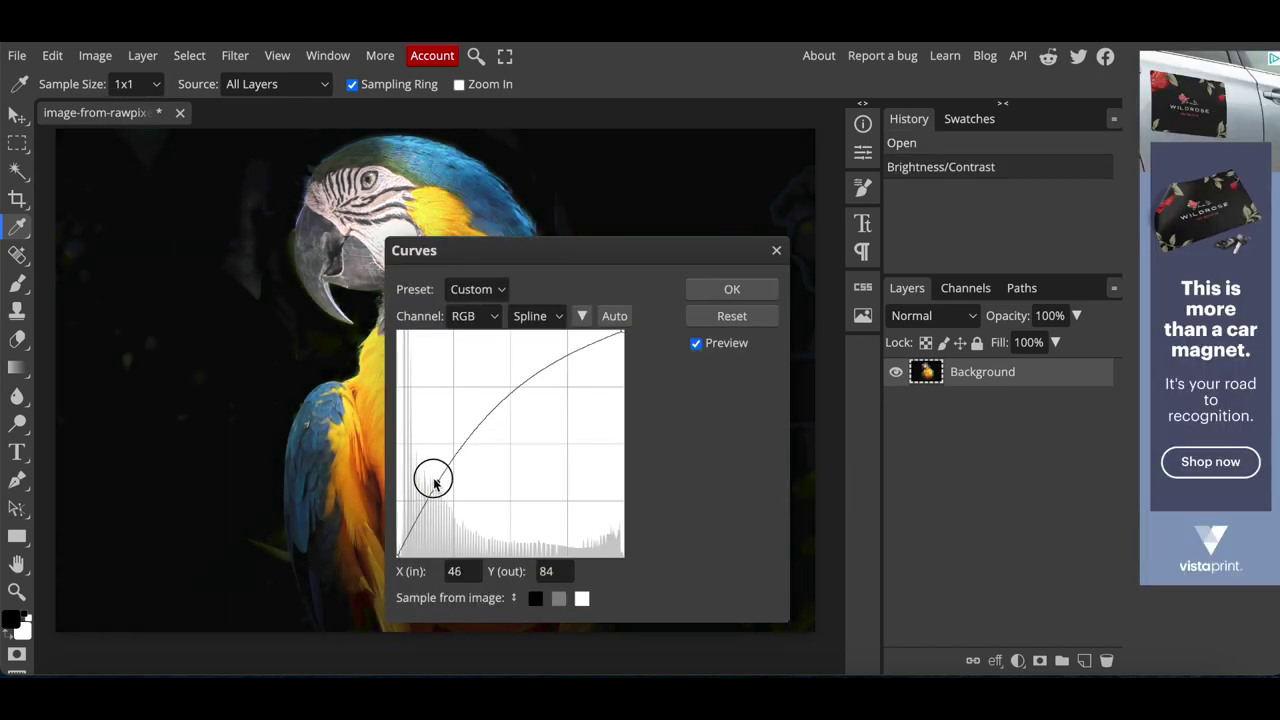
left_click_drag(439, 499, 430, 474)
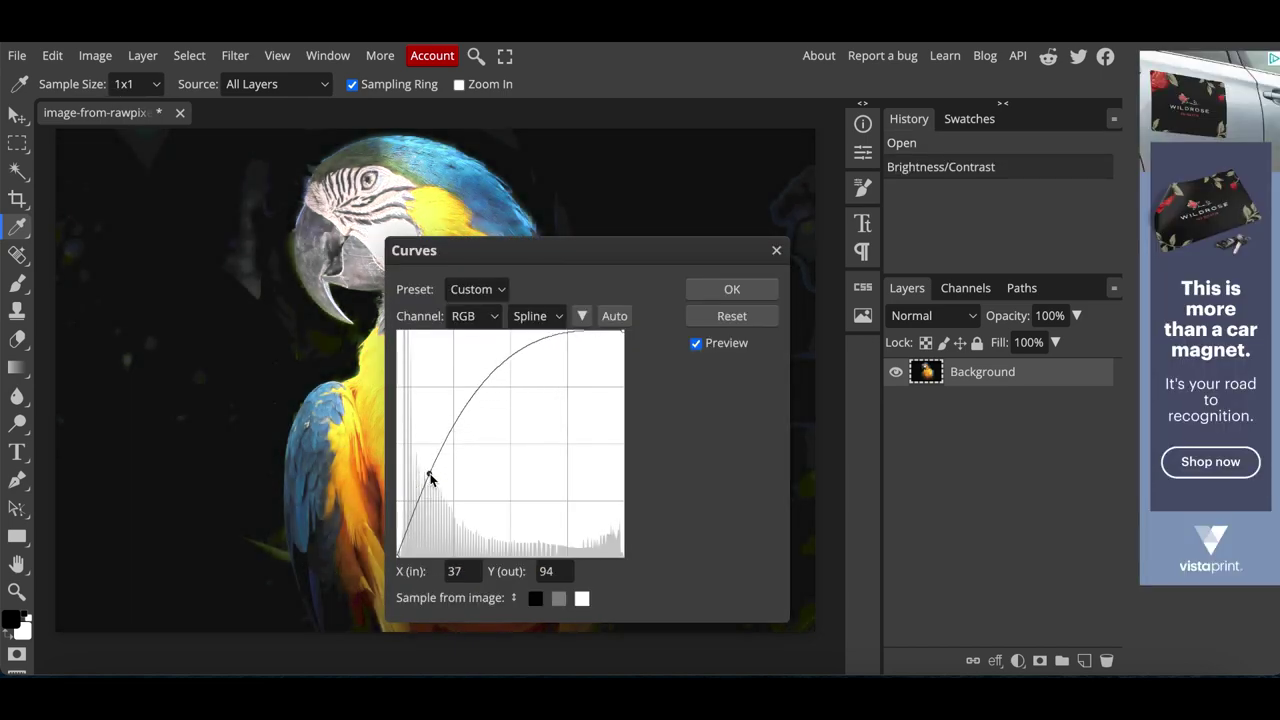
left_click(731, 288)
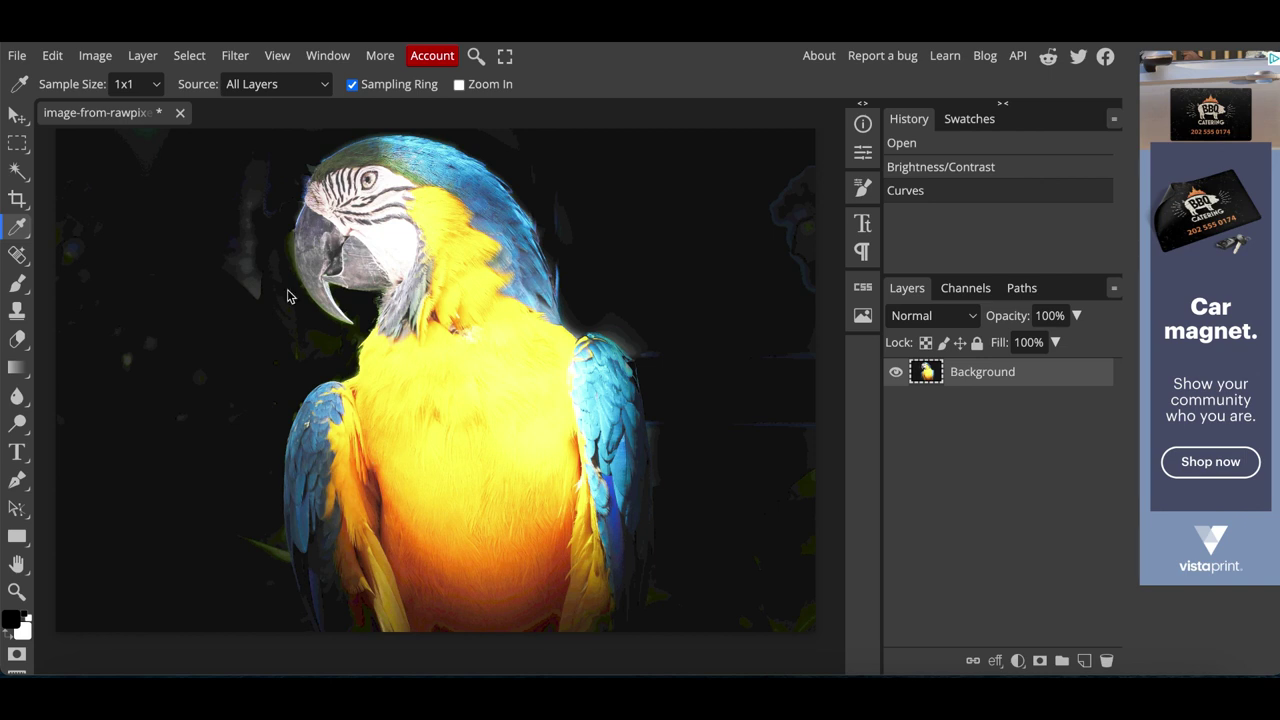
left_click(105, 58)
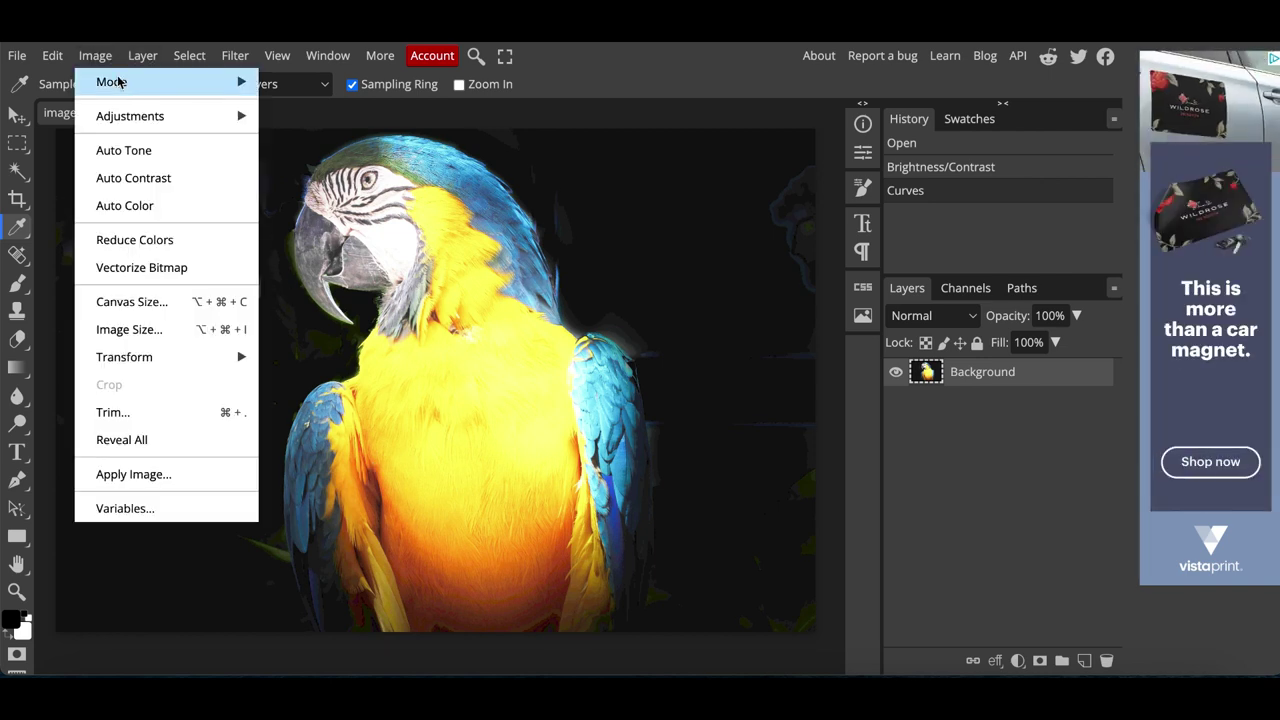
mouse_move(137, 113)
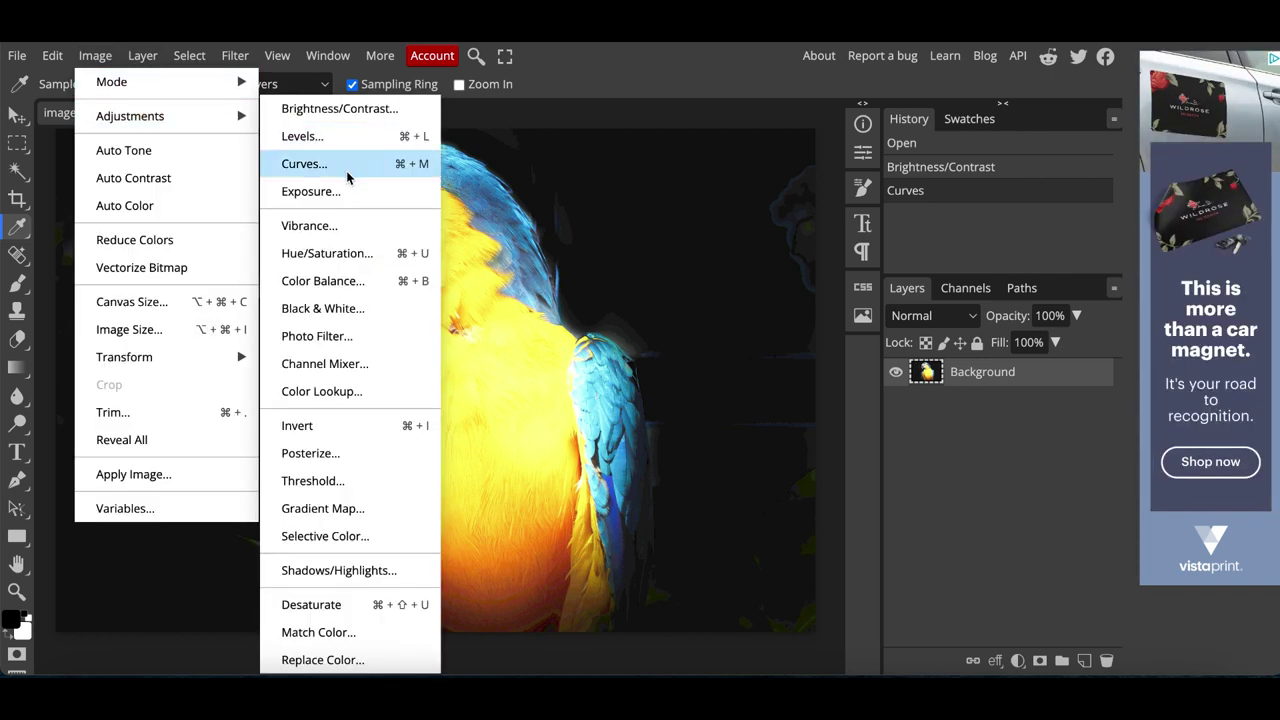
Apply a Vibrance adjustment with the saturation raised to 36
left_click(350, 224)
left_click_drag(352, 190, 530, 336)
mouse_move(466, 409)
left_mouse_down()
mouse_move(549, 405)
mouse_move(395, 404)
mouse_move(450, 408)
left_mouse_up()
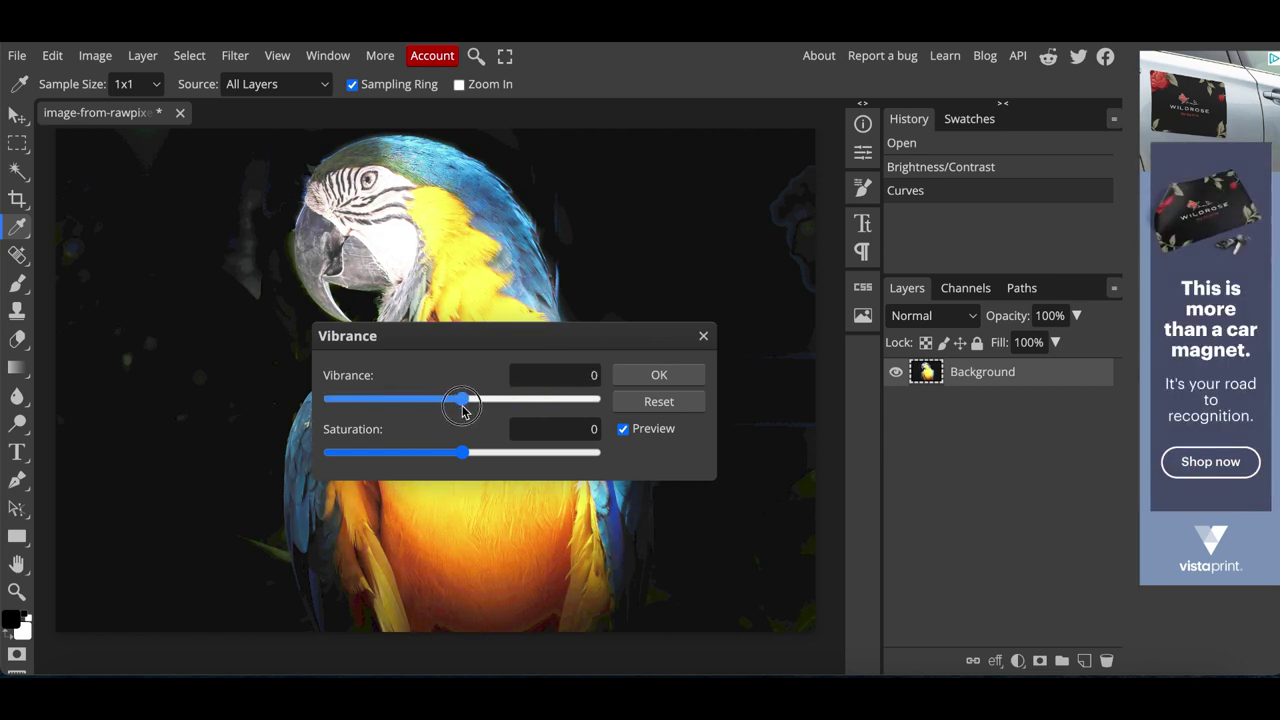
left_click_drag(463, 452, 514, 453)
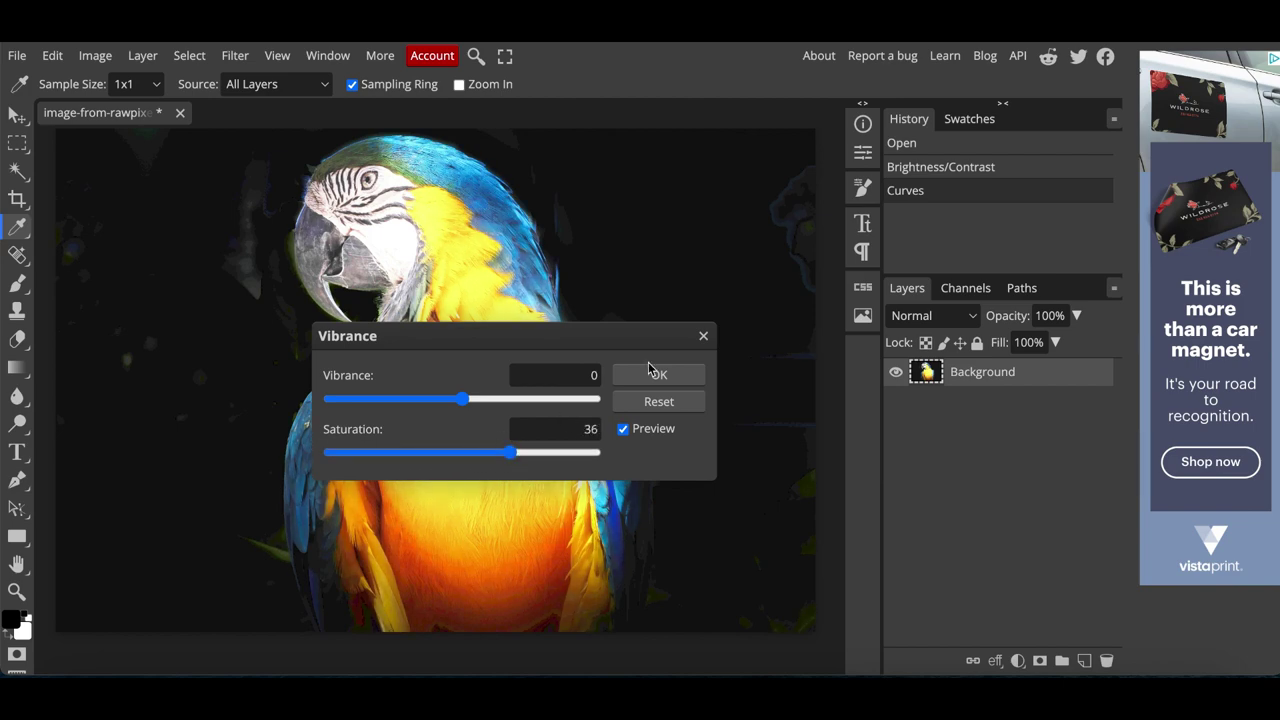
left_click(653, 374)
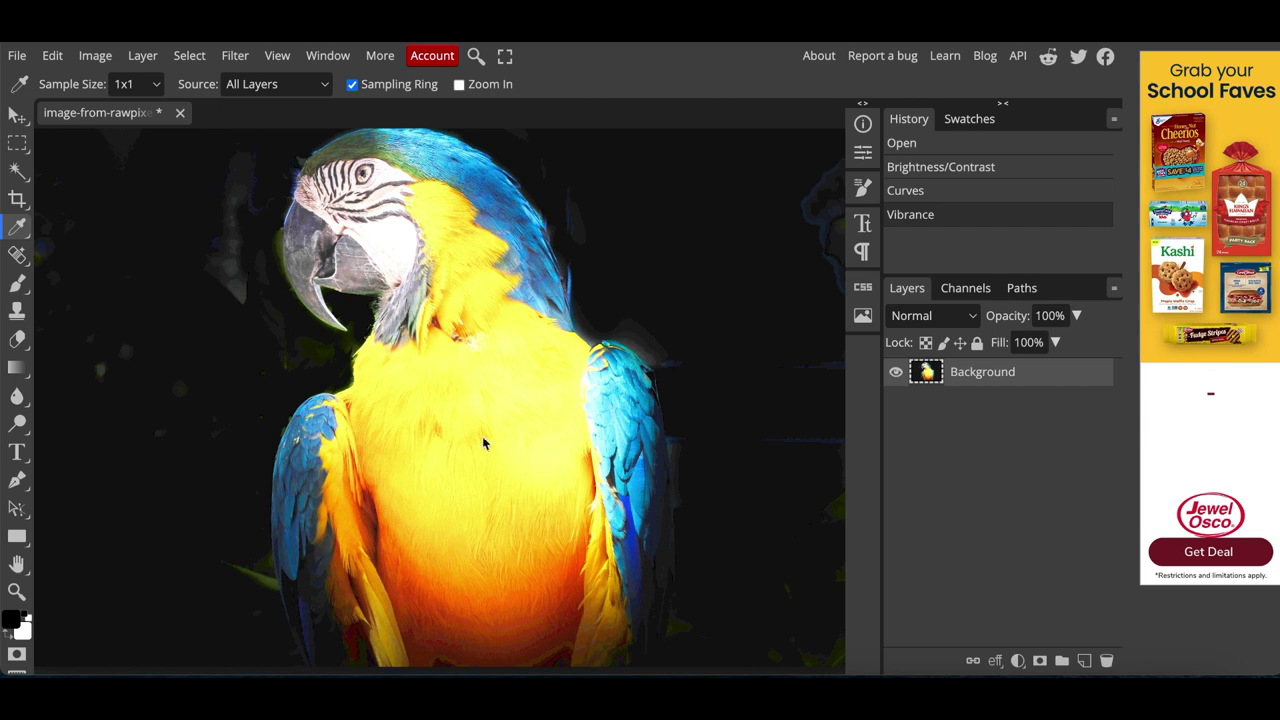
Save the edited macaw as a PNG through File > Export as, dismissing the ad prompt
left_click(17, 55)
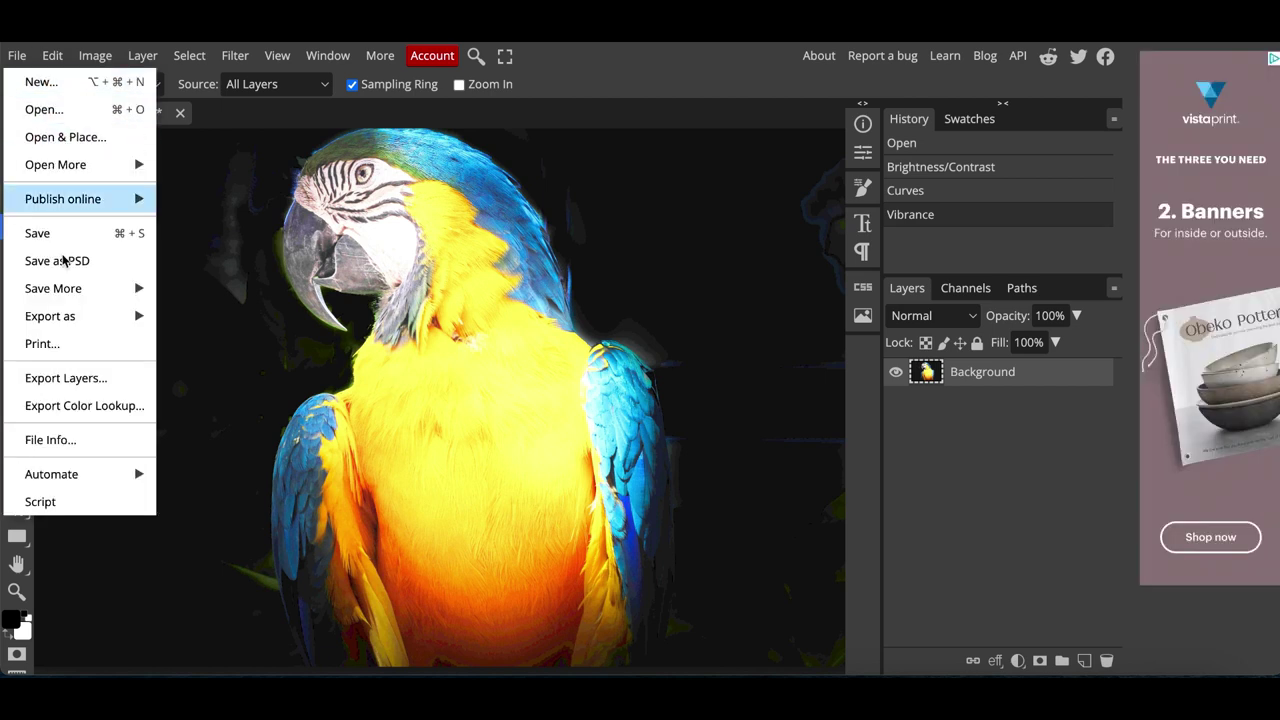
mouse_move(92, 316)
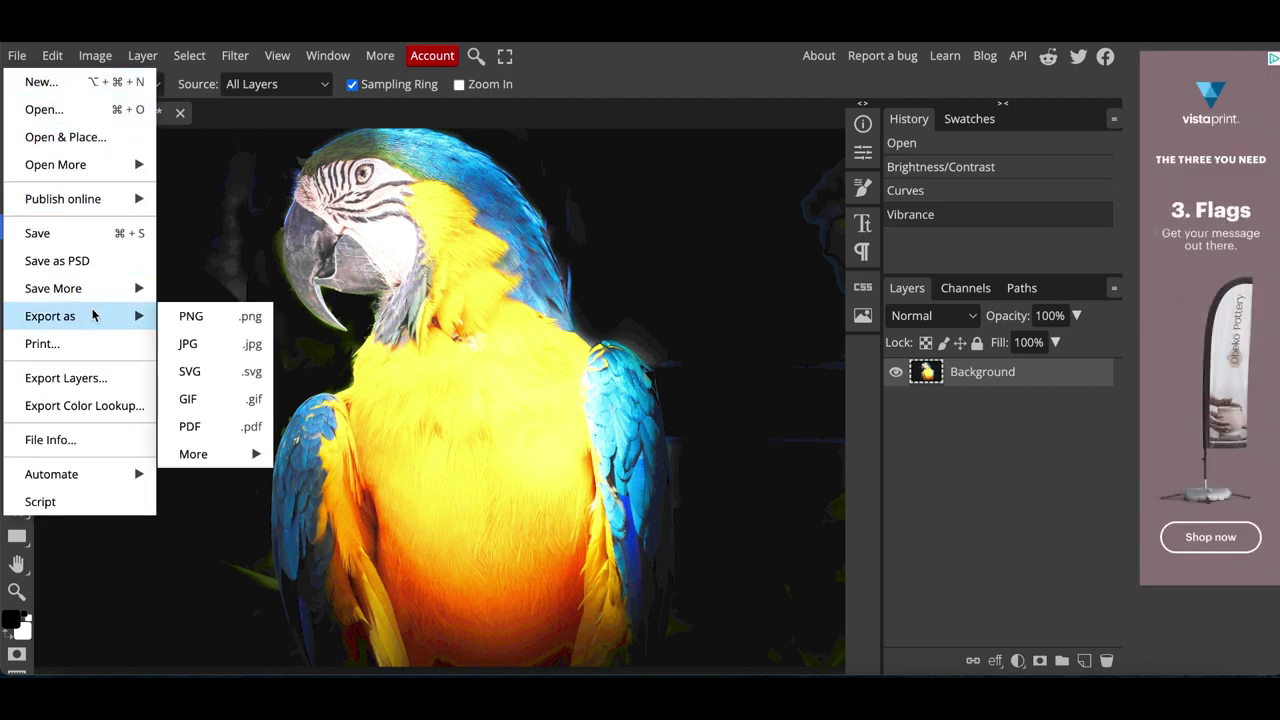
left_click(217, 316)
left_click(668, 352)
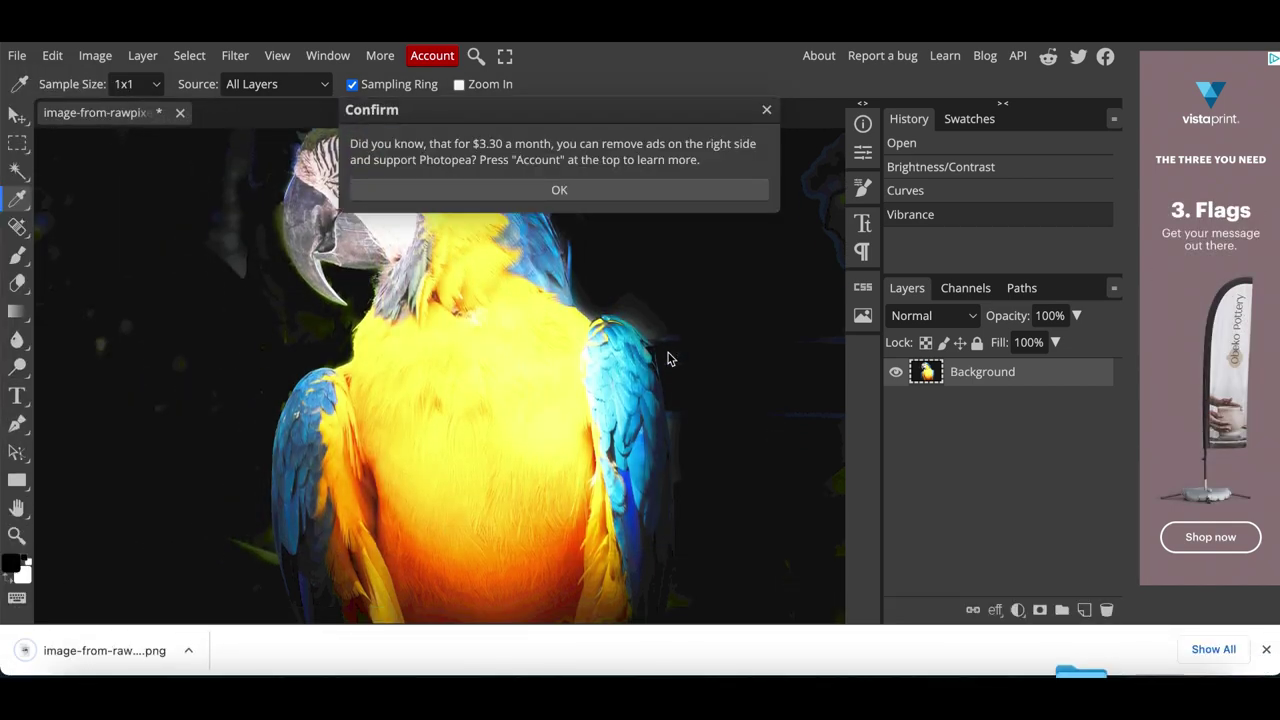
left_click(559, 190)
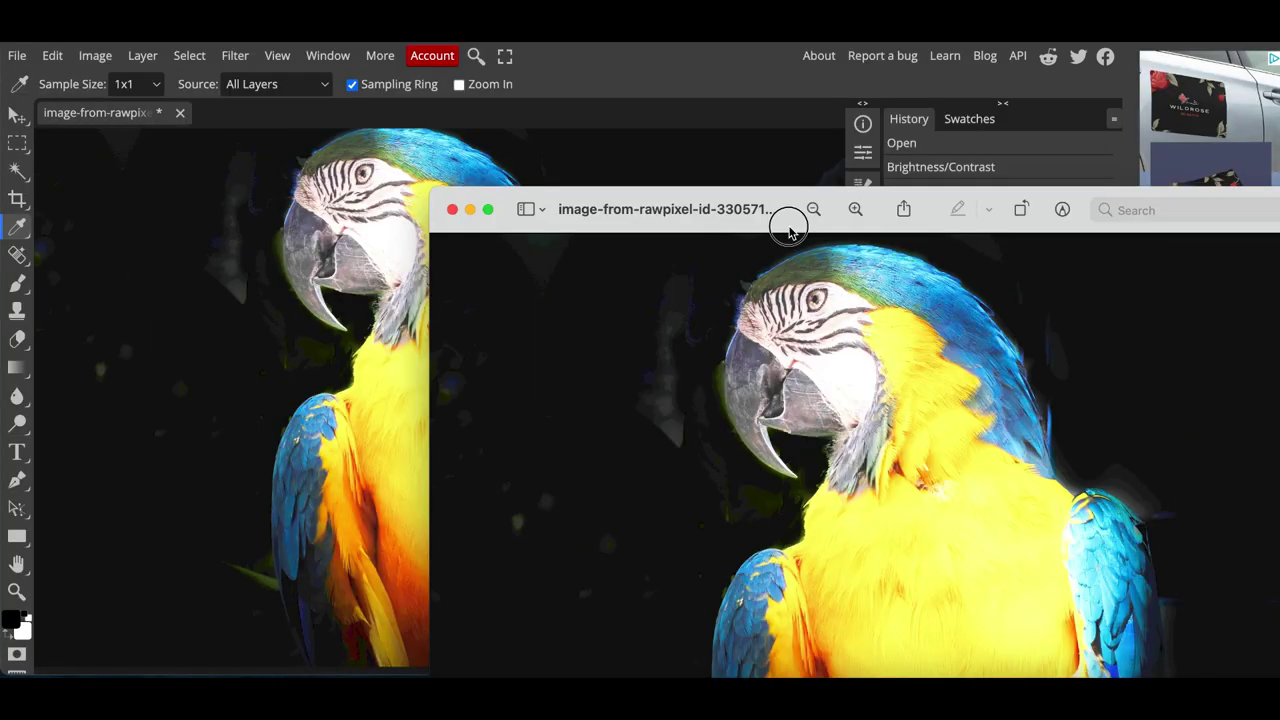
Open the original macaw JPEG from Finder and arrange it beside the exported PNG
left_click_drag(786, 223, 695, 114)
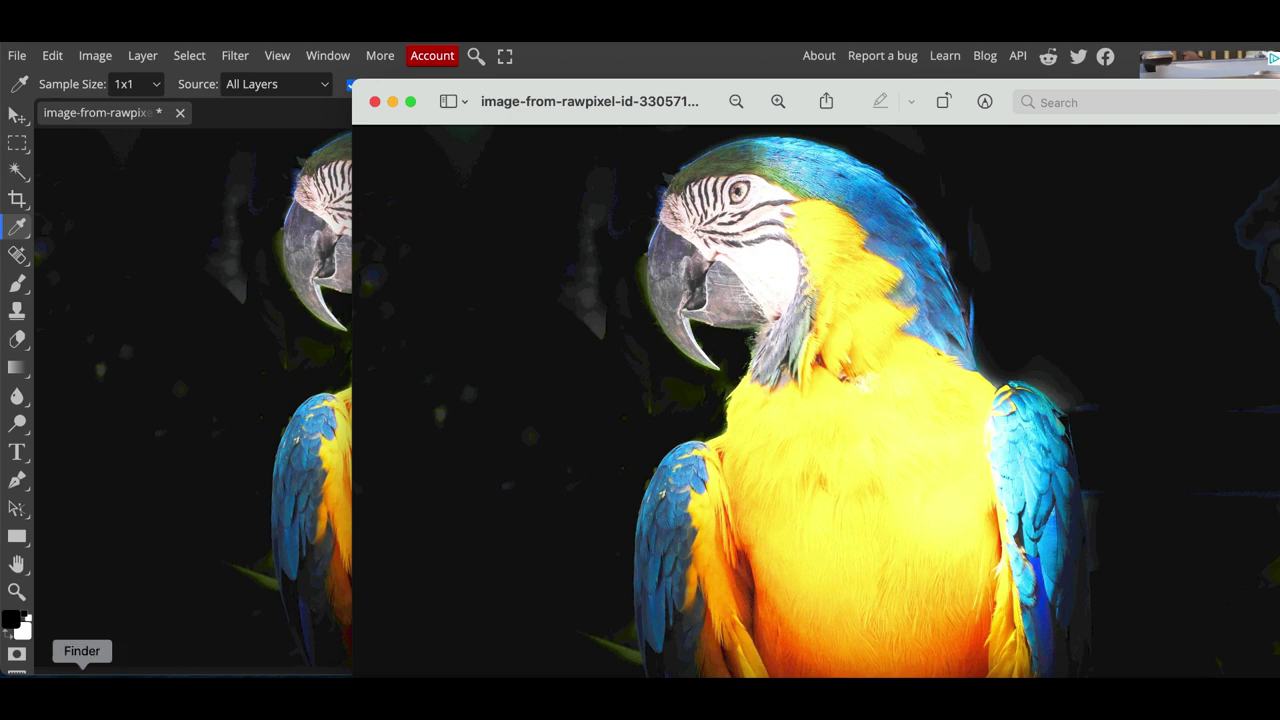
left_click(80, 672)
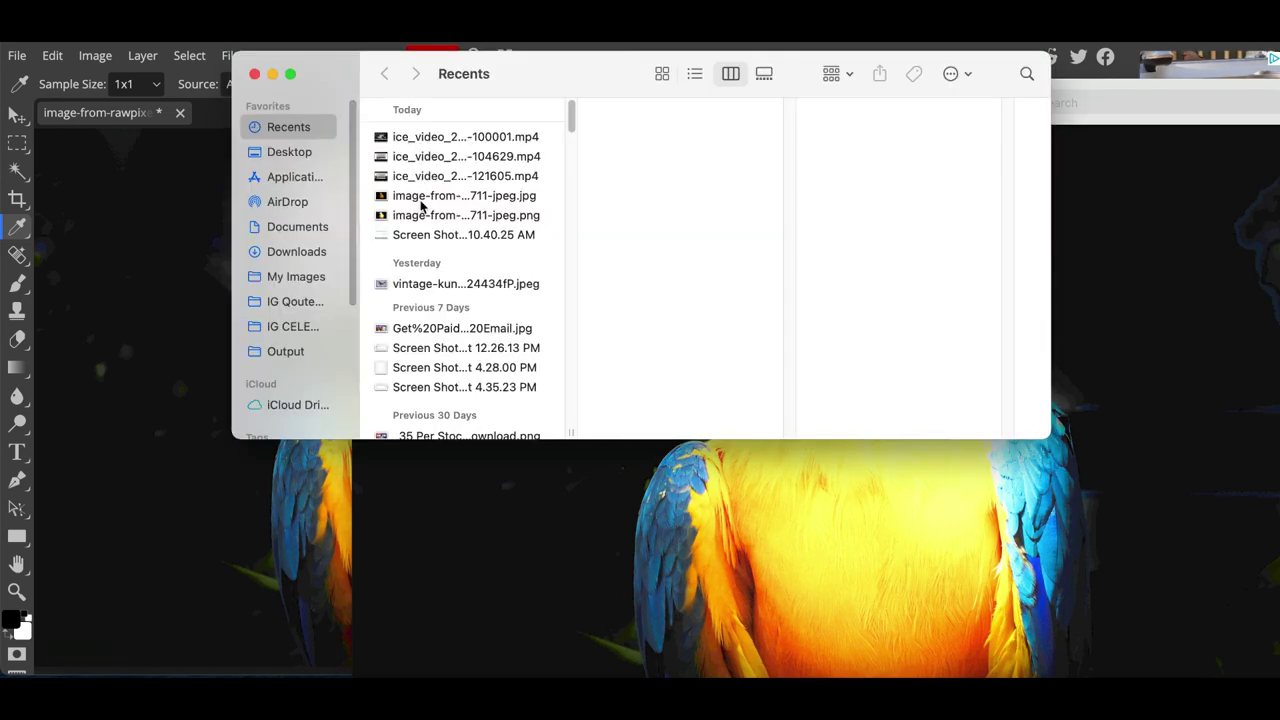
double_click(421, 200)
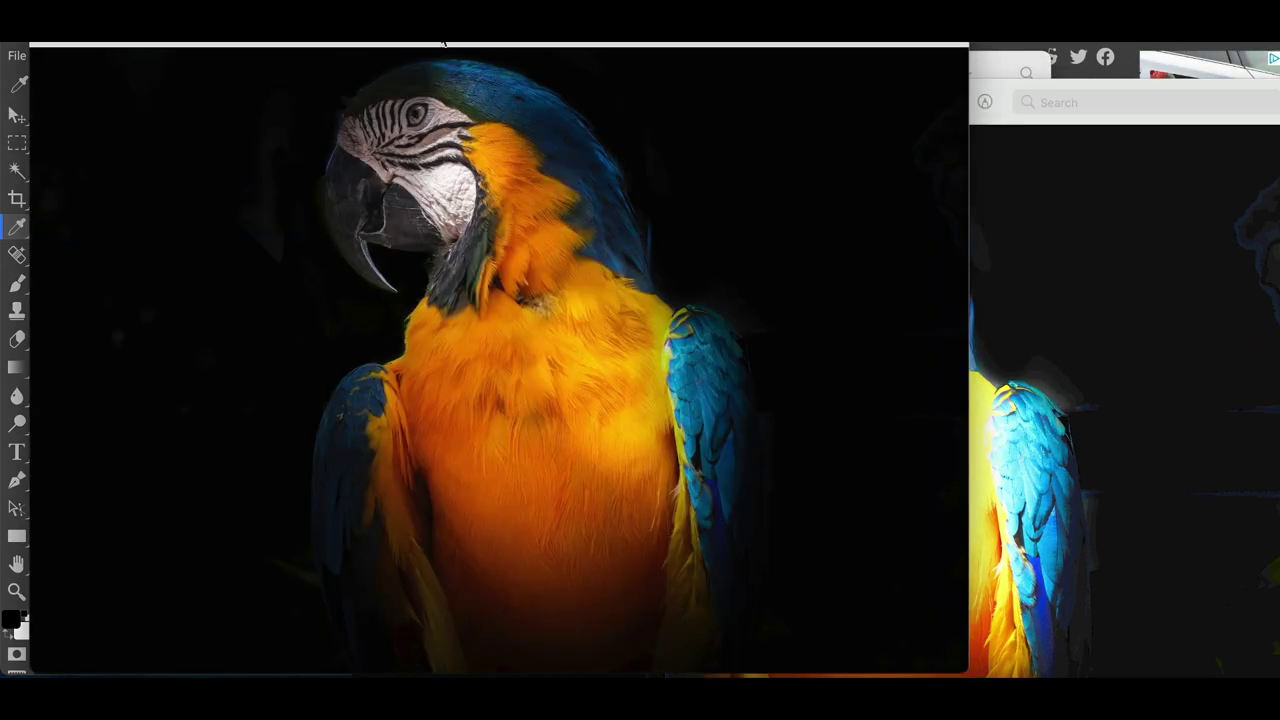
left_click_drag(330, 70, 740, 397)
left_click(729, 296)
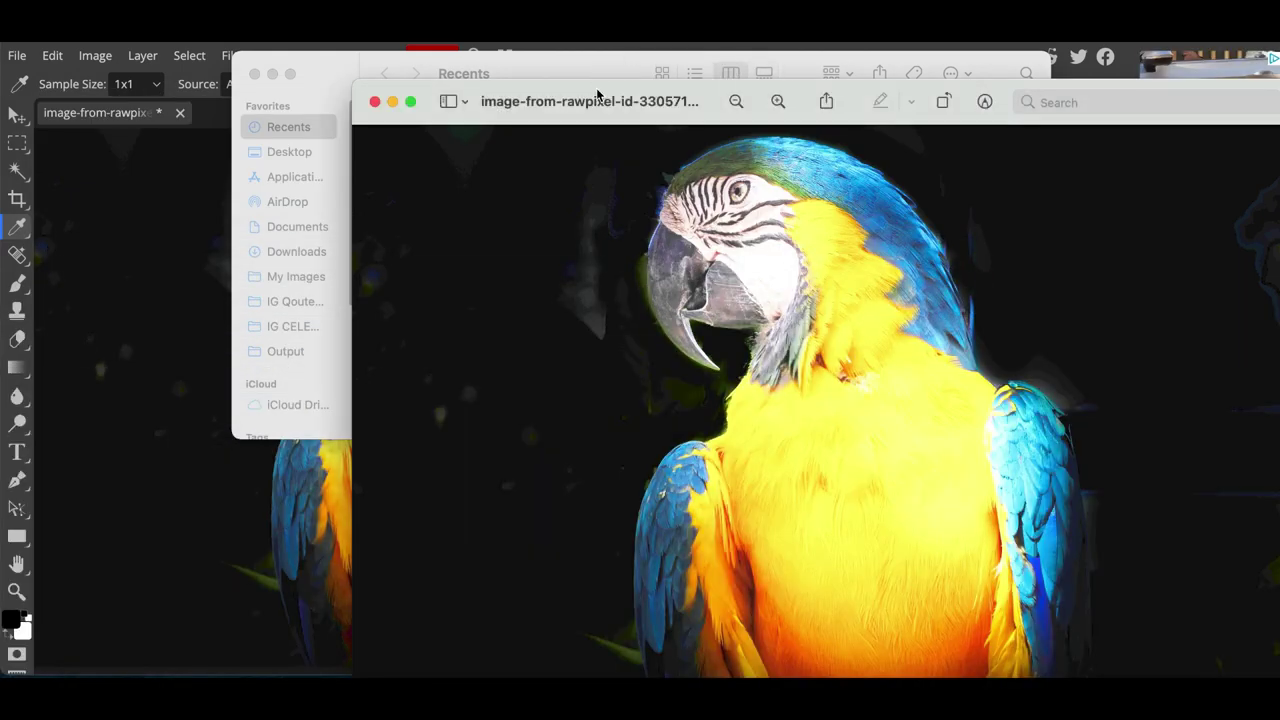
left_click_drag(597, 93, 407, 92)
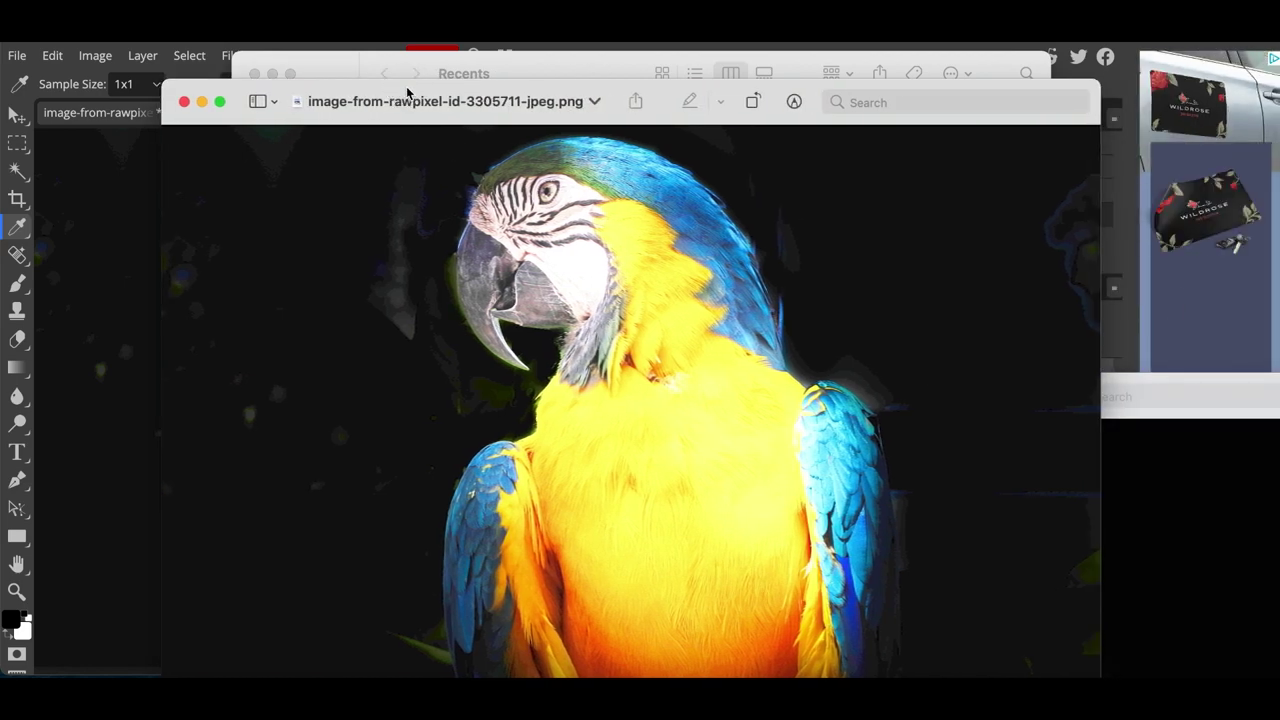
Return briefly to Photopea, then reposition and overlap both image windows to compare
left_click(50, 360)
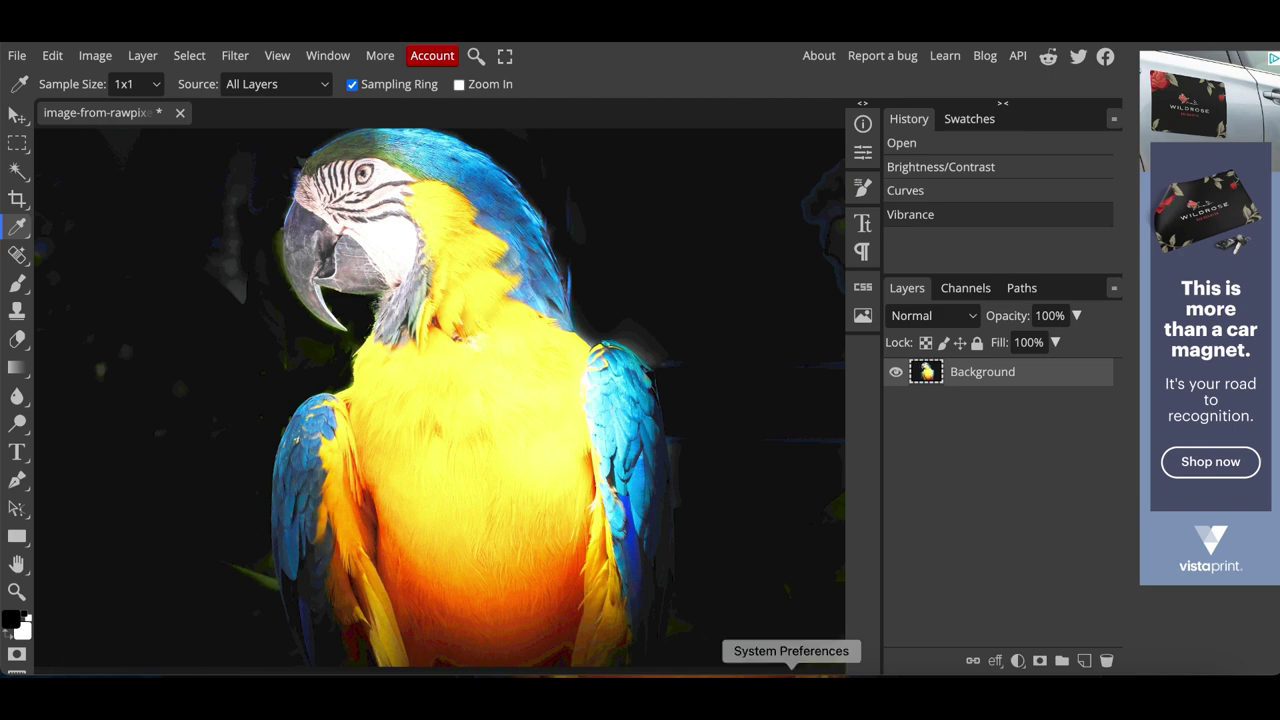
left_click(995, 672)
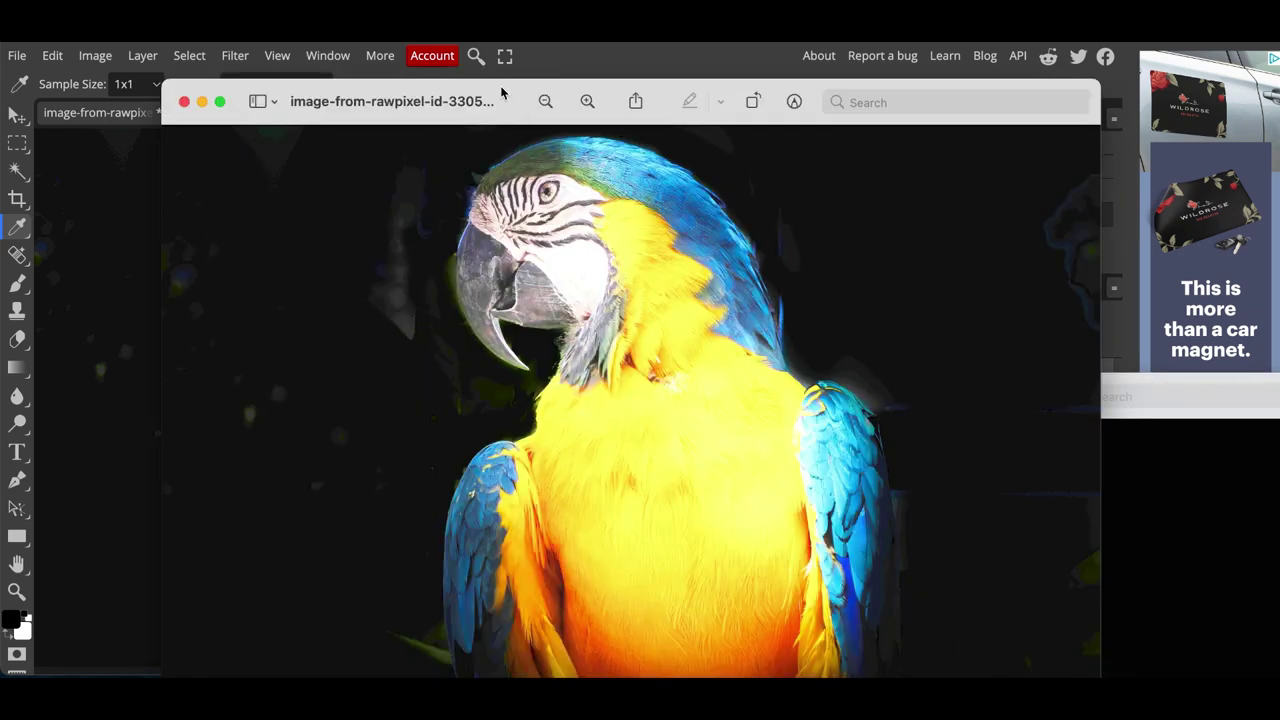
left_click_drag(502, 92, 250, 258)
left_click(734, 428)
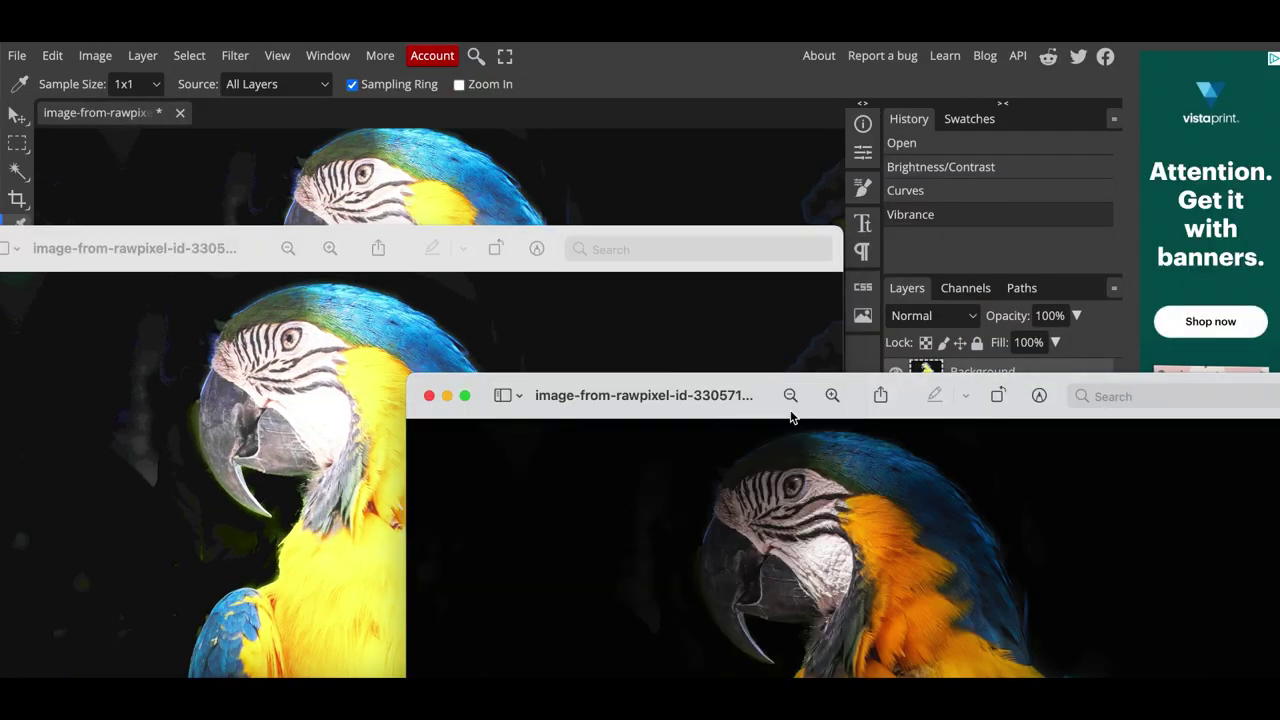
left_click_drag(790, 418, 640, 49)
left_click(172, 192)
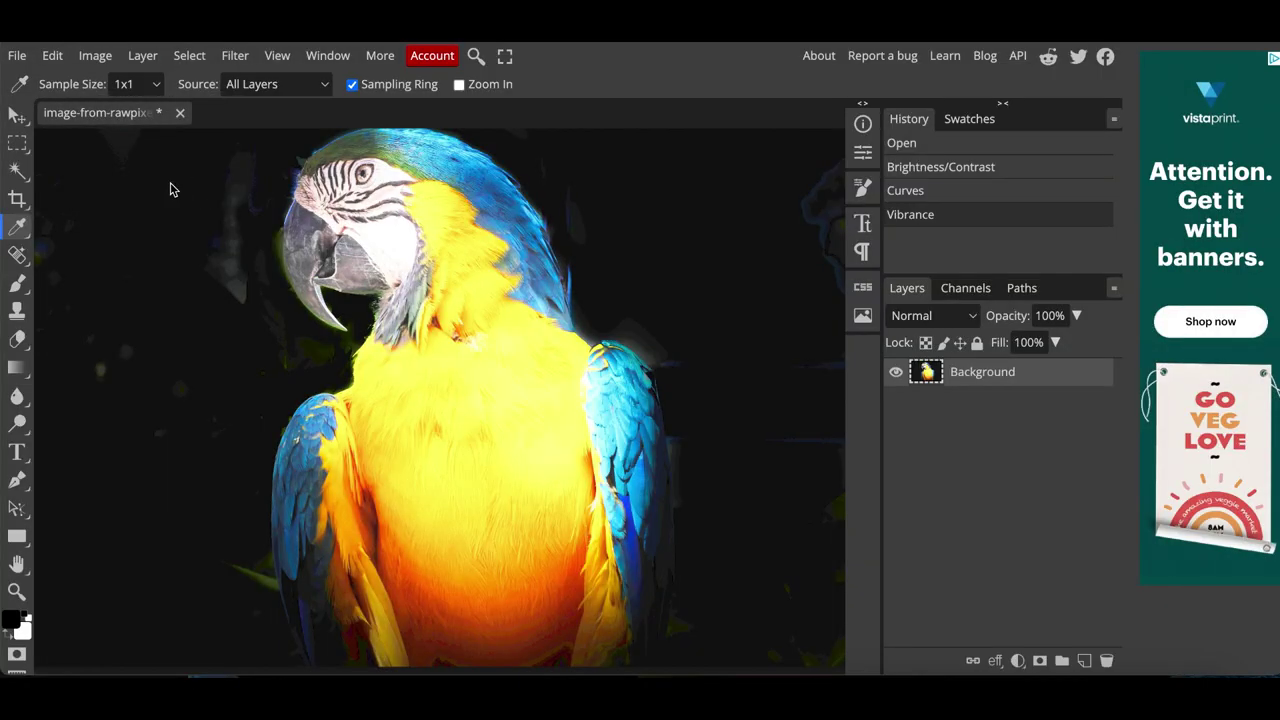
scroll(349, 264, "up", 3)
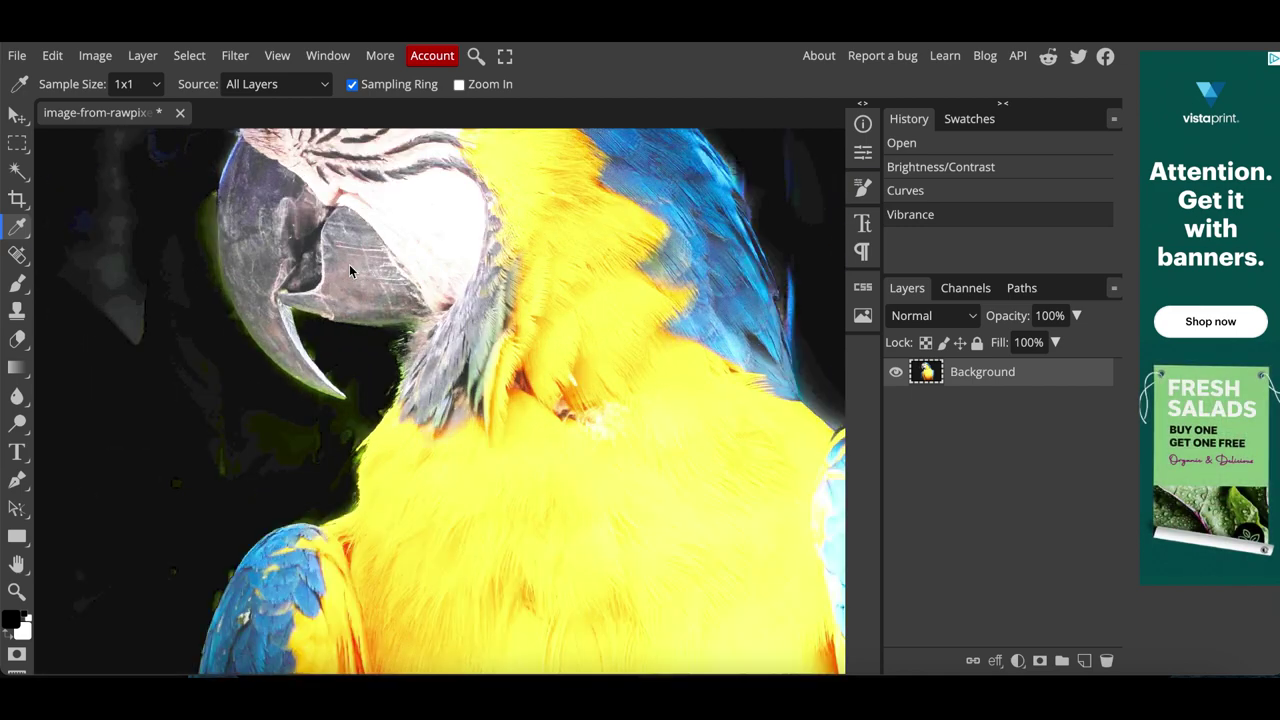
scroll(349, 264, "down", 3)
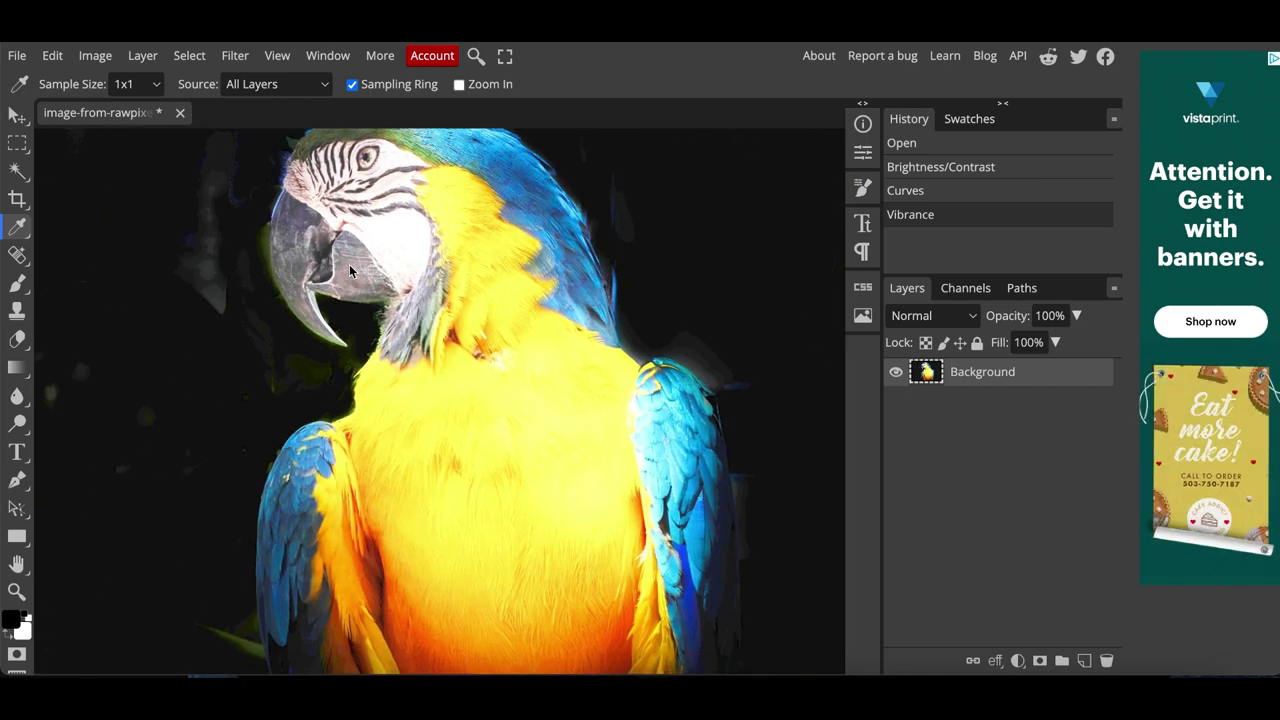
scroll(349, 264, "down", 2)
scroll(349, 264, "up", 2)
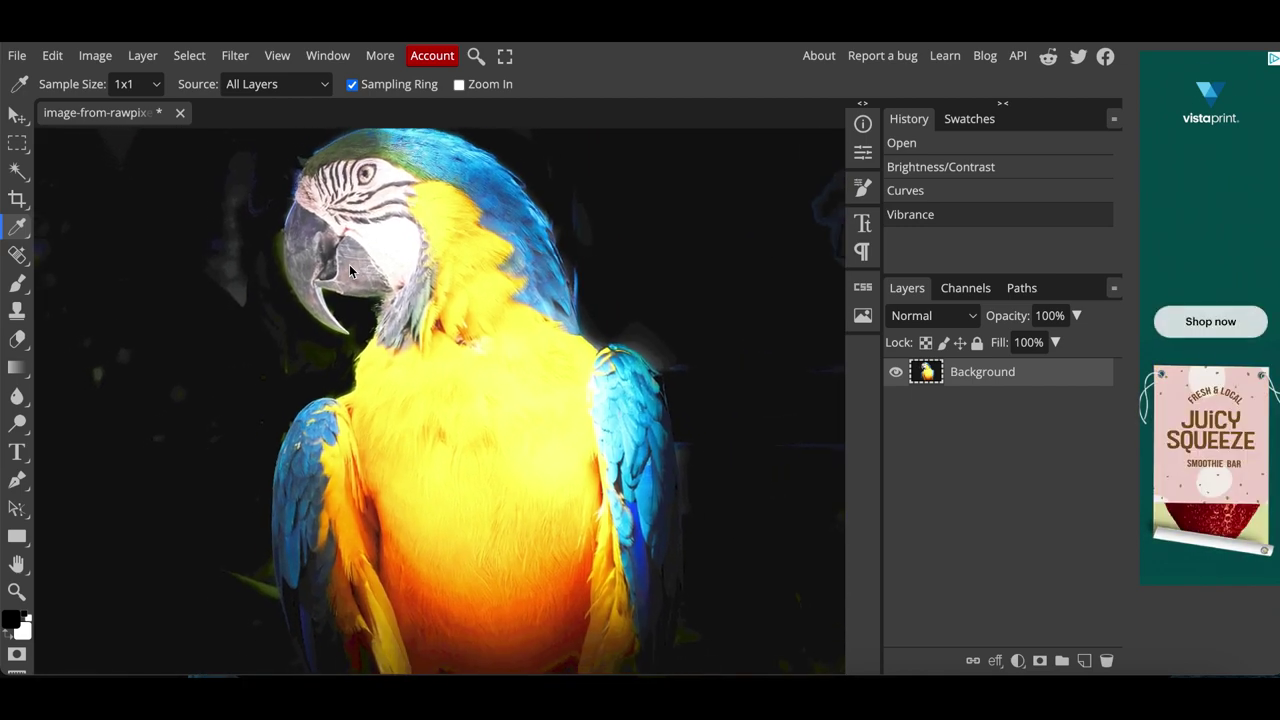
left_click(15, 58)
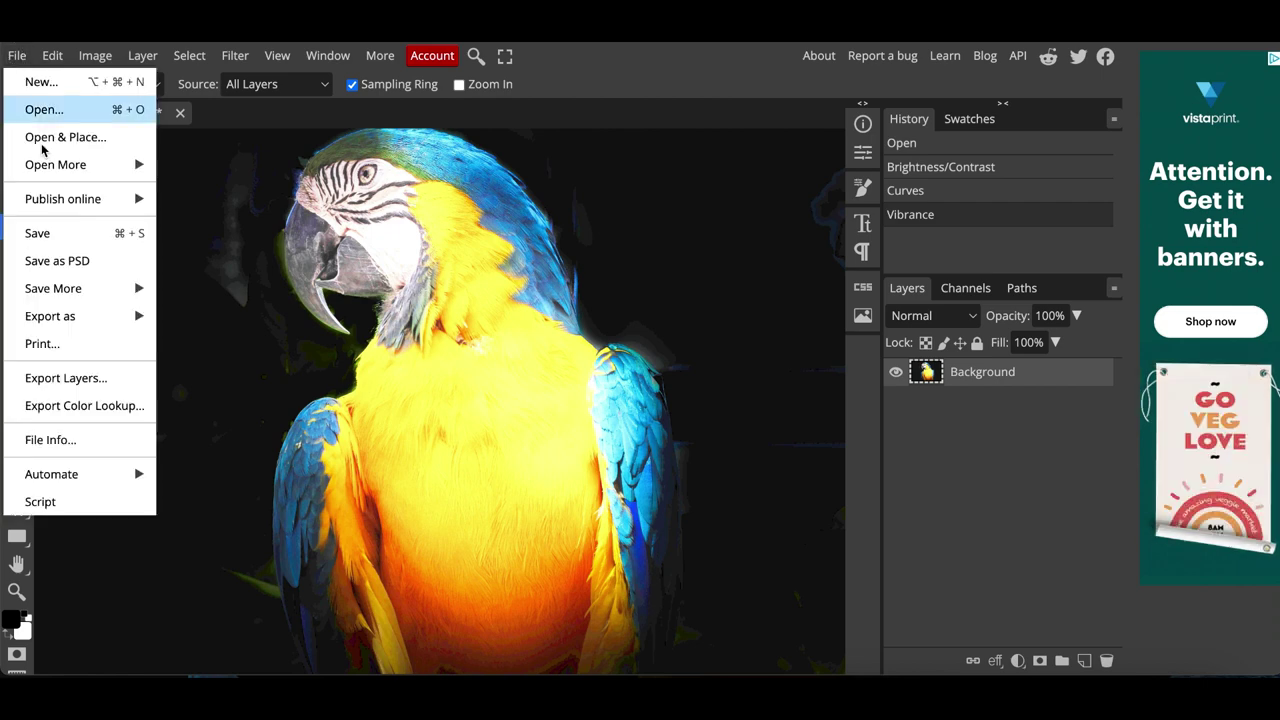
mouse_move(80, 314)
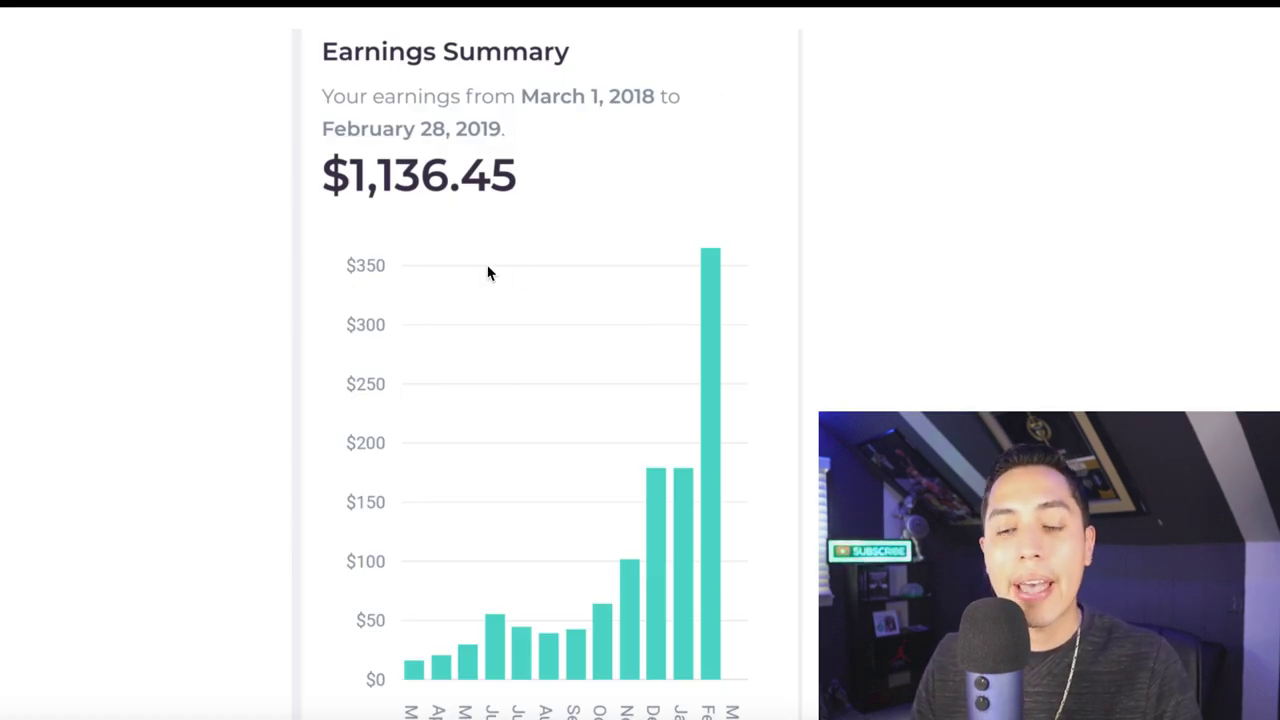
Scroll down the Earnings Summary page to reveal the chart's month labels
scroll(488, 273, "down", 1)
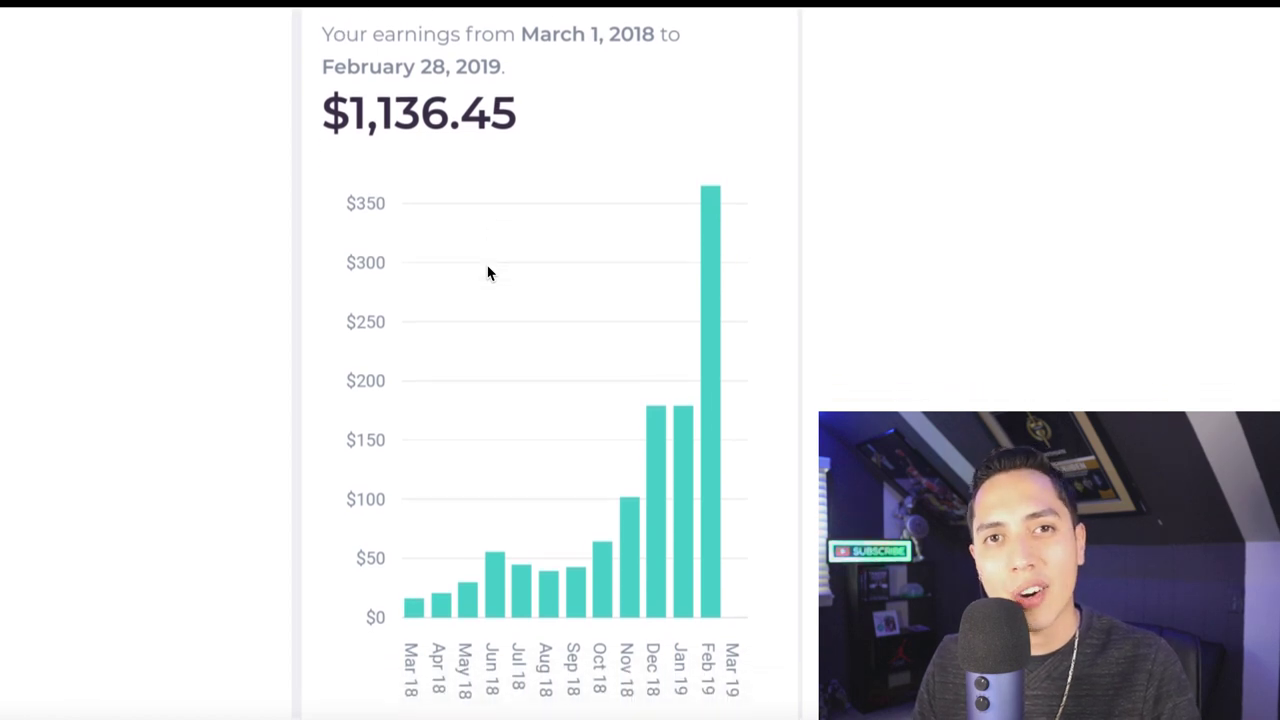
scroll(488, 273, "down", 1)
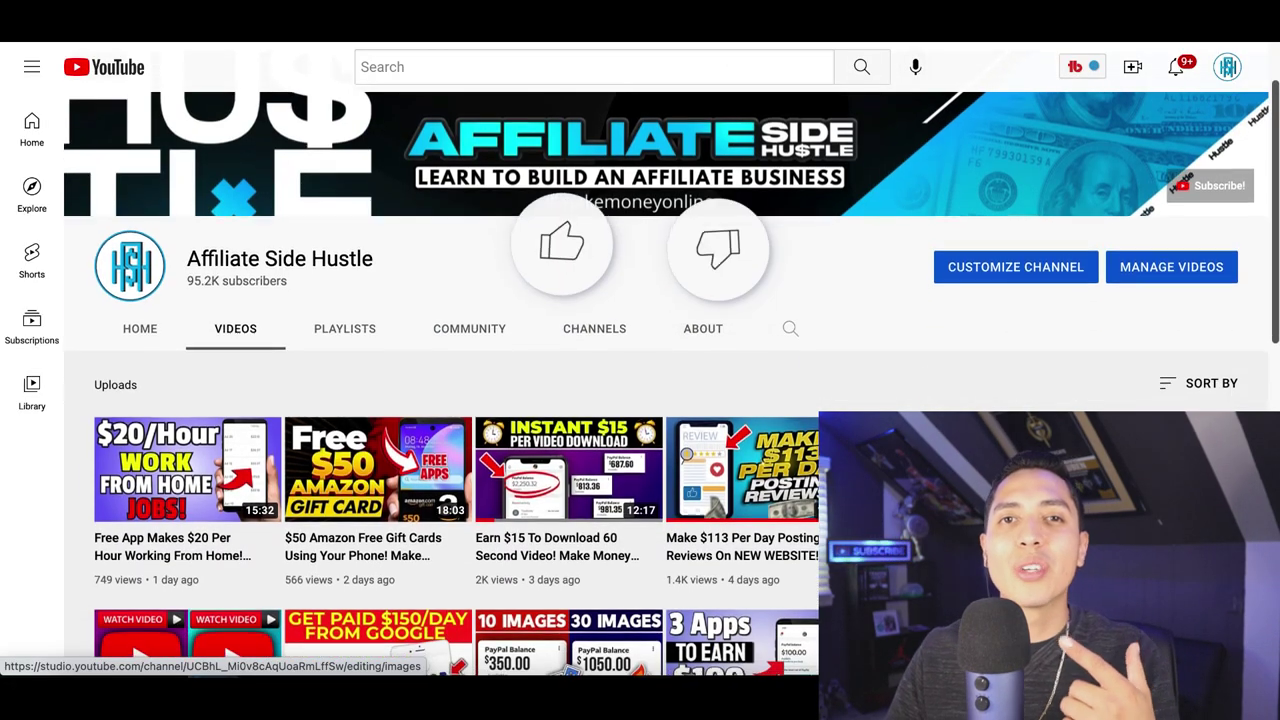
scroll(640, 380, "down", 2)
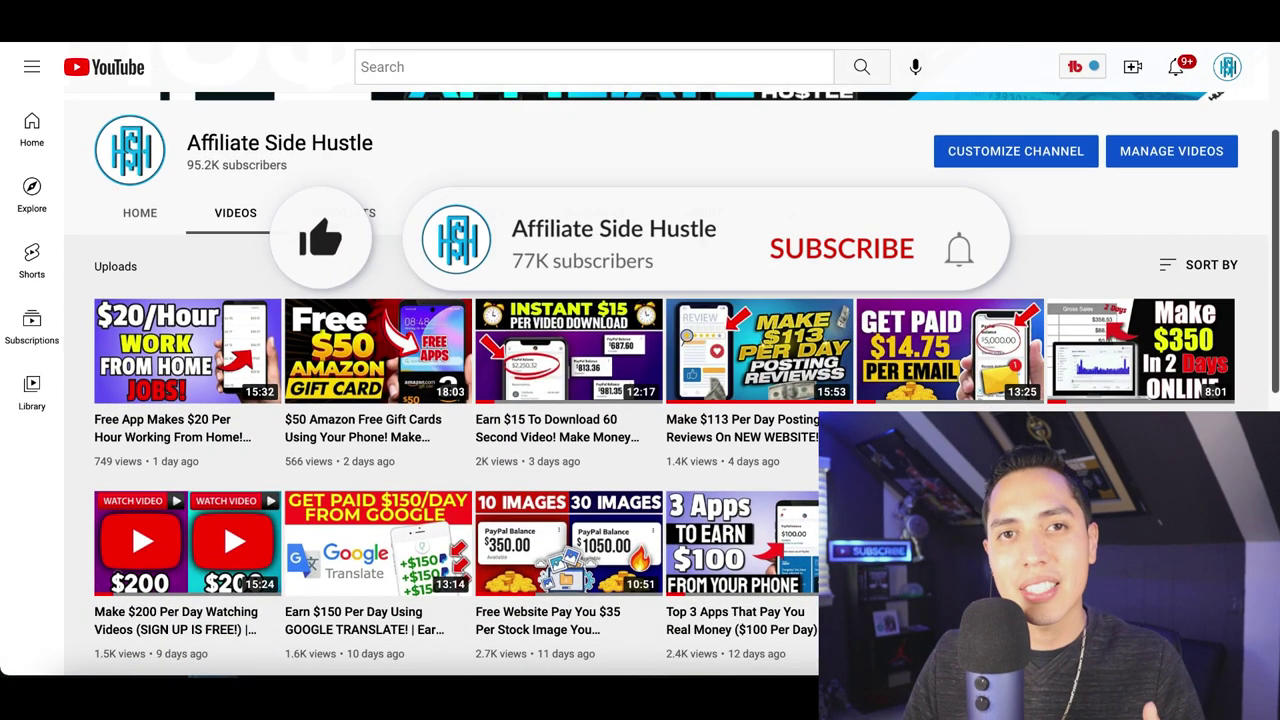
scroll(640, 380, "down", 2)
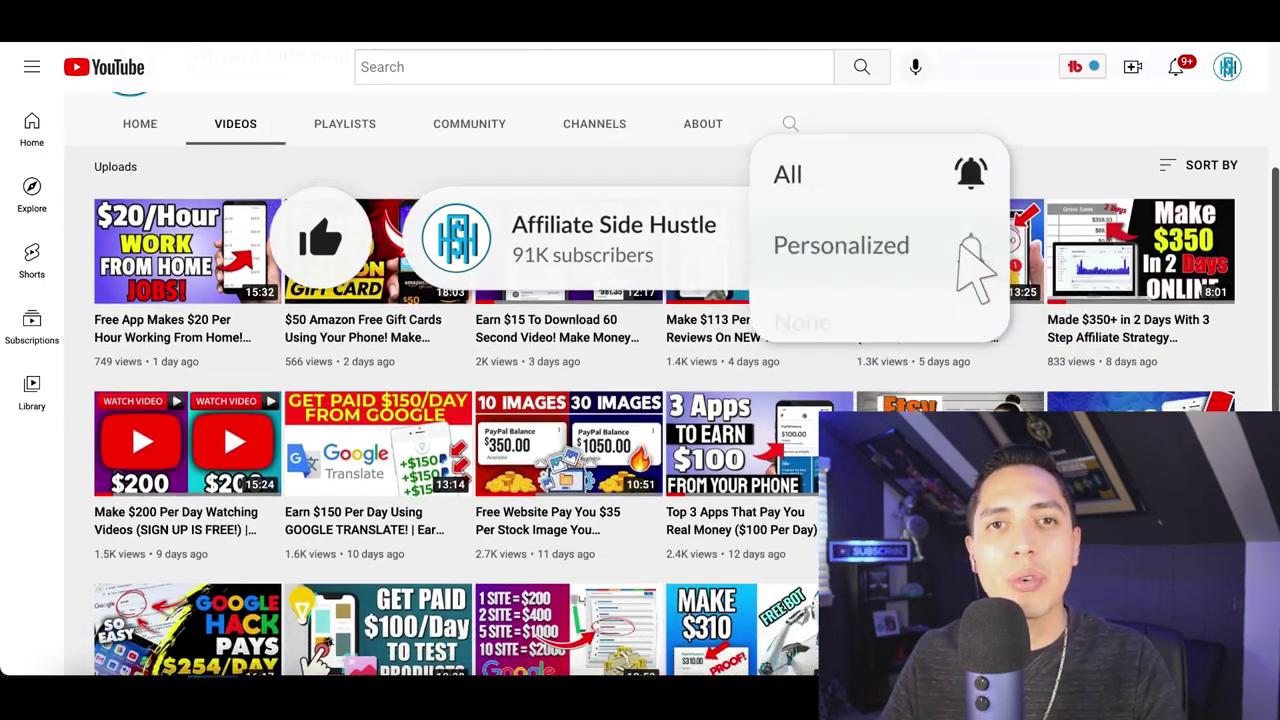
scroll(640, 380, "down", 3)
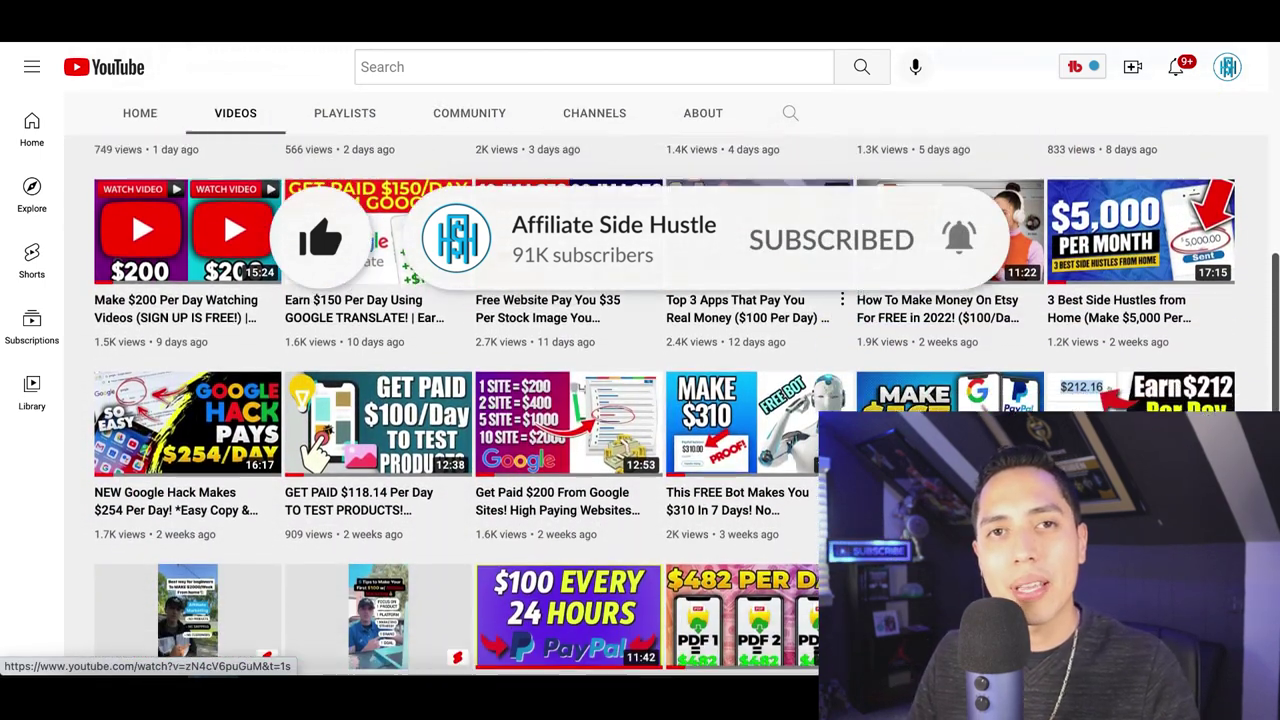
scroll(702, 241, "down", 3)
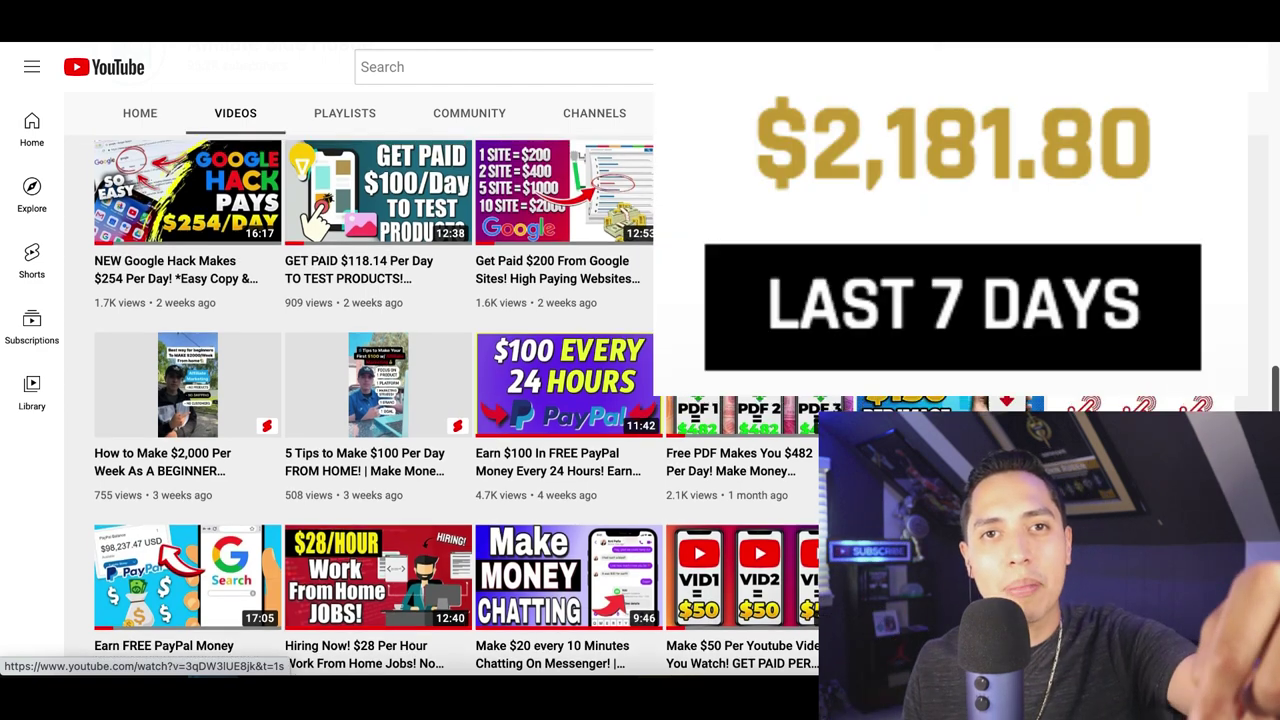
scroll(370, 400, "up", 5)
scroll(703, 241, "up", 3)
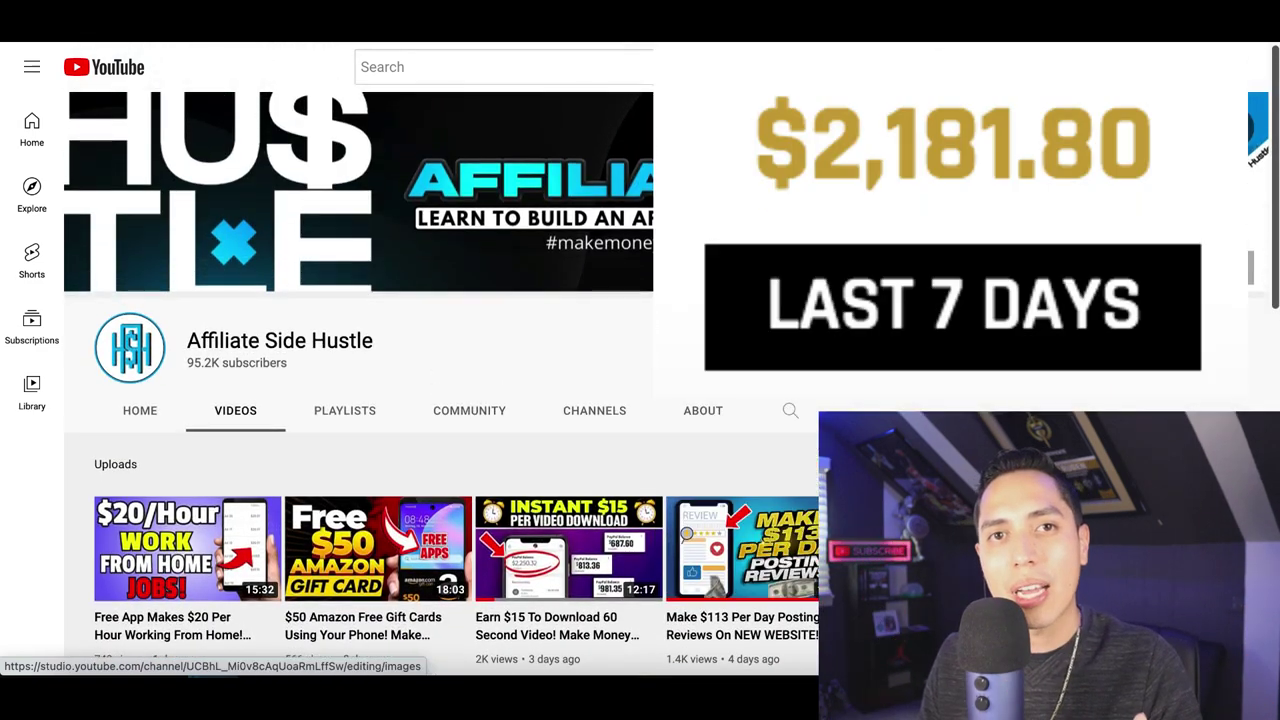